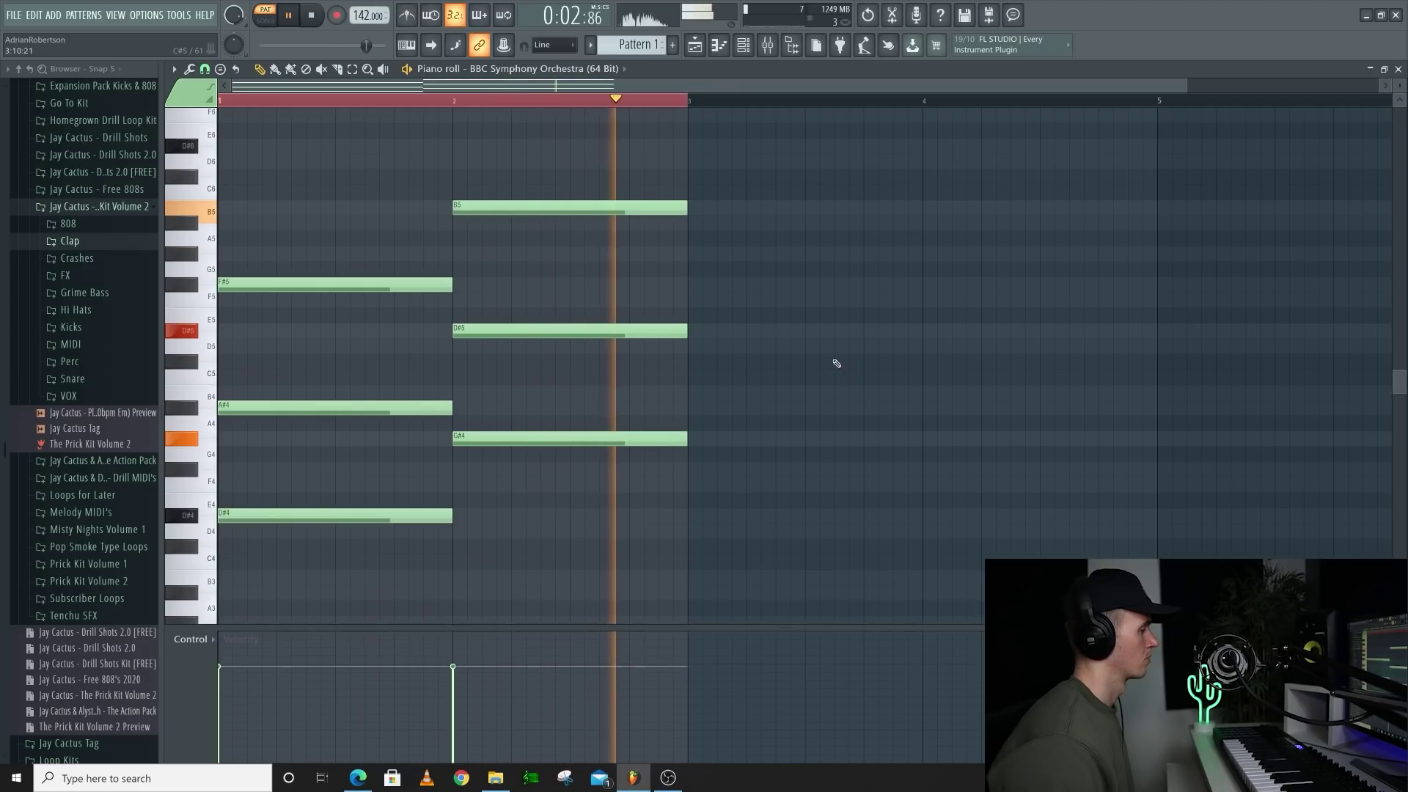
# - Duplicate the three-note chord from bar 2 so the copy fills bar 3
pyautogui.scroll(-1, 792, 355)
pyautogui.press('space')
pyautogui.scroll(2, 675, 389)
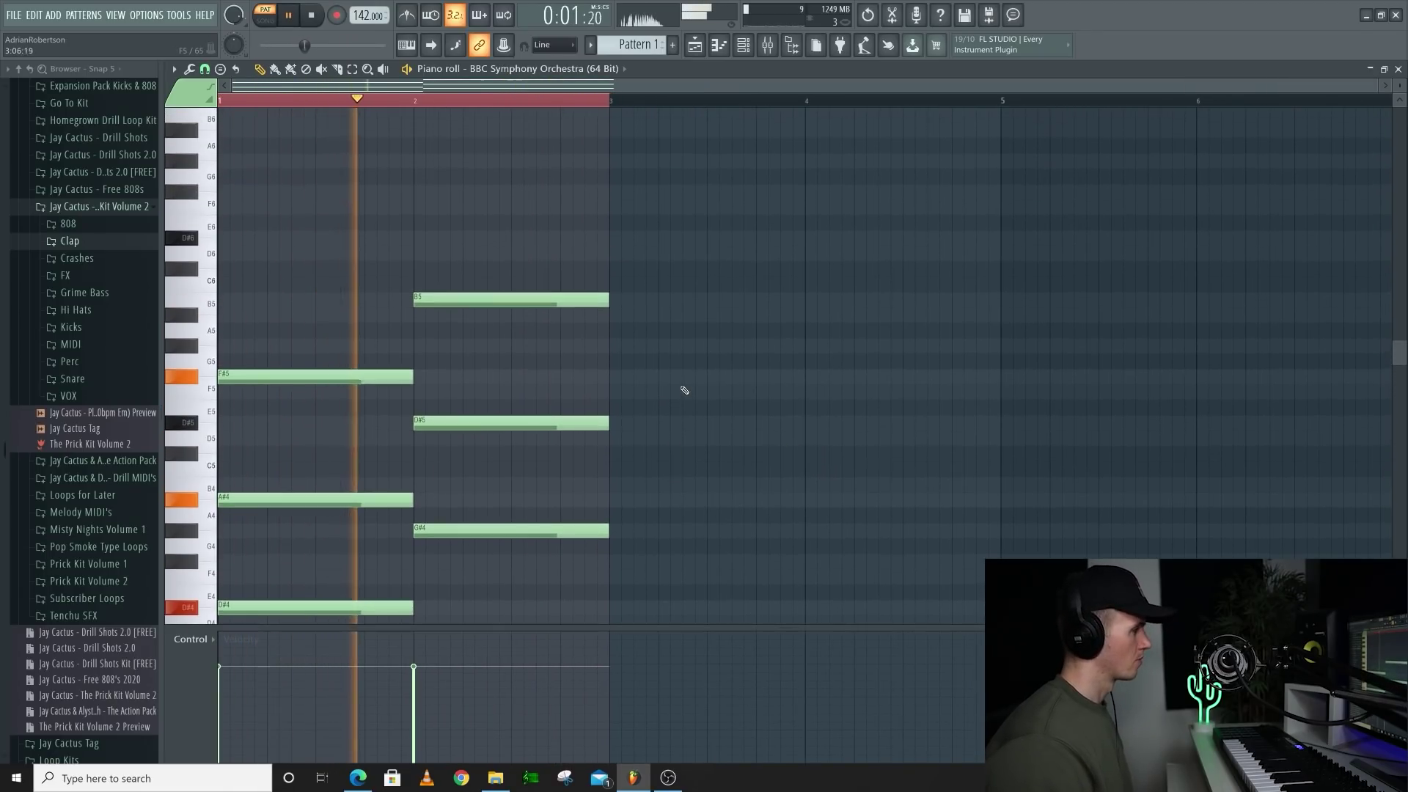
pyautogui.scroll(-1, 734, 352)
pyautogui.moveTo(518, 220); pyautogui.dragTo(565, 493)
pyautogui.hotkey('ctrl', 'b')
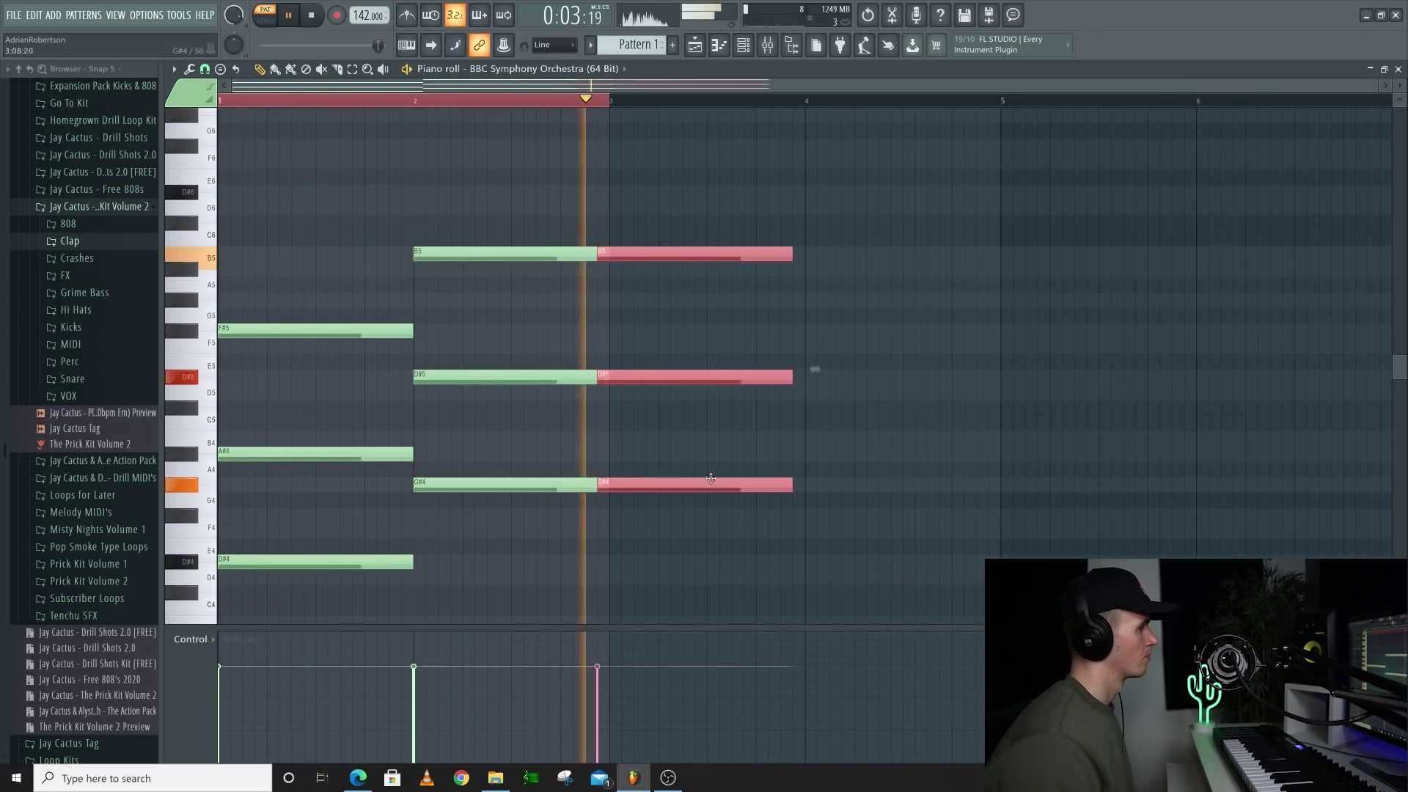
pyautogui.click(826, 372)
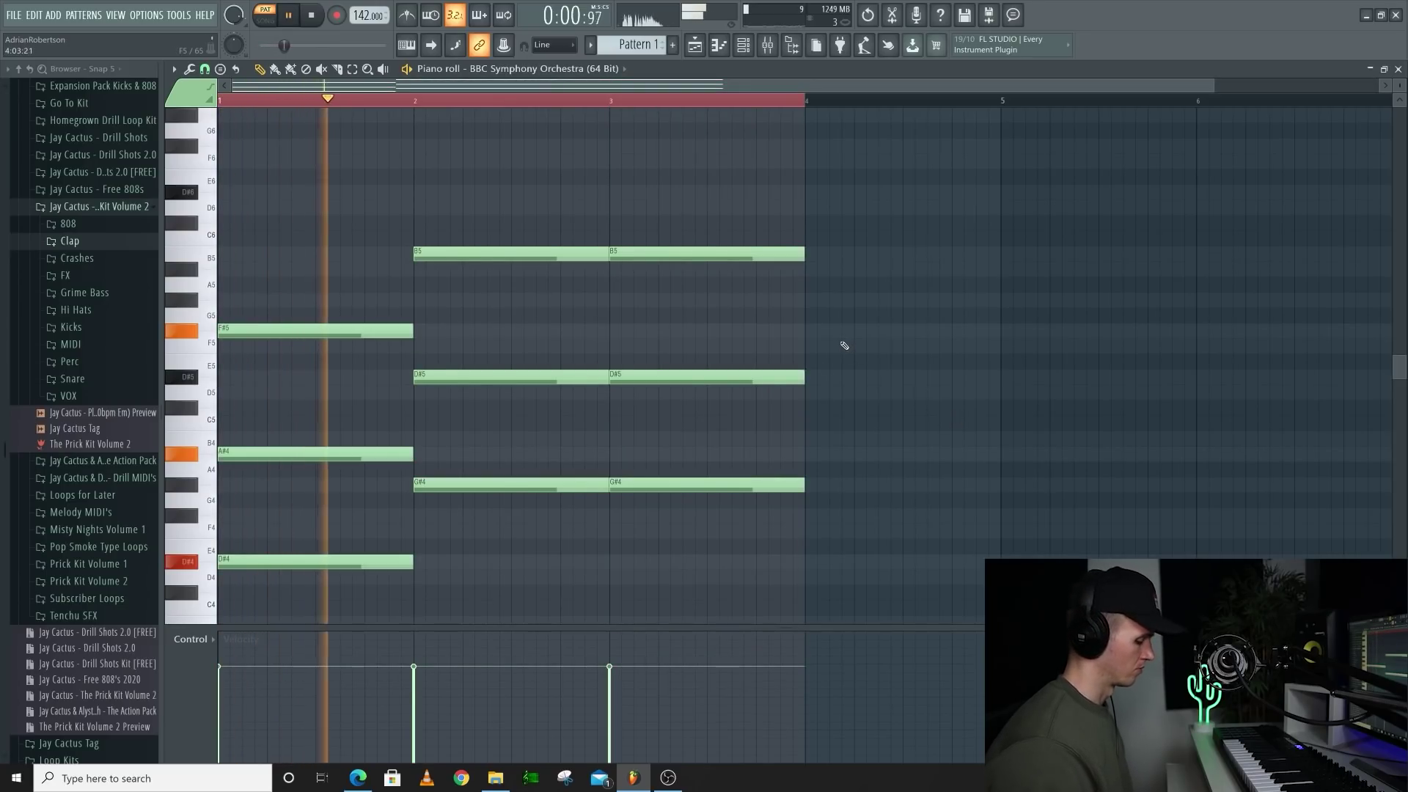
# - Try lowering the middle D#5 and the top B5 of the bar 3 chord by a semitone each
pyautogui.moveTo(669, 377); pyautogui.dragTo(669, 389)
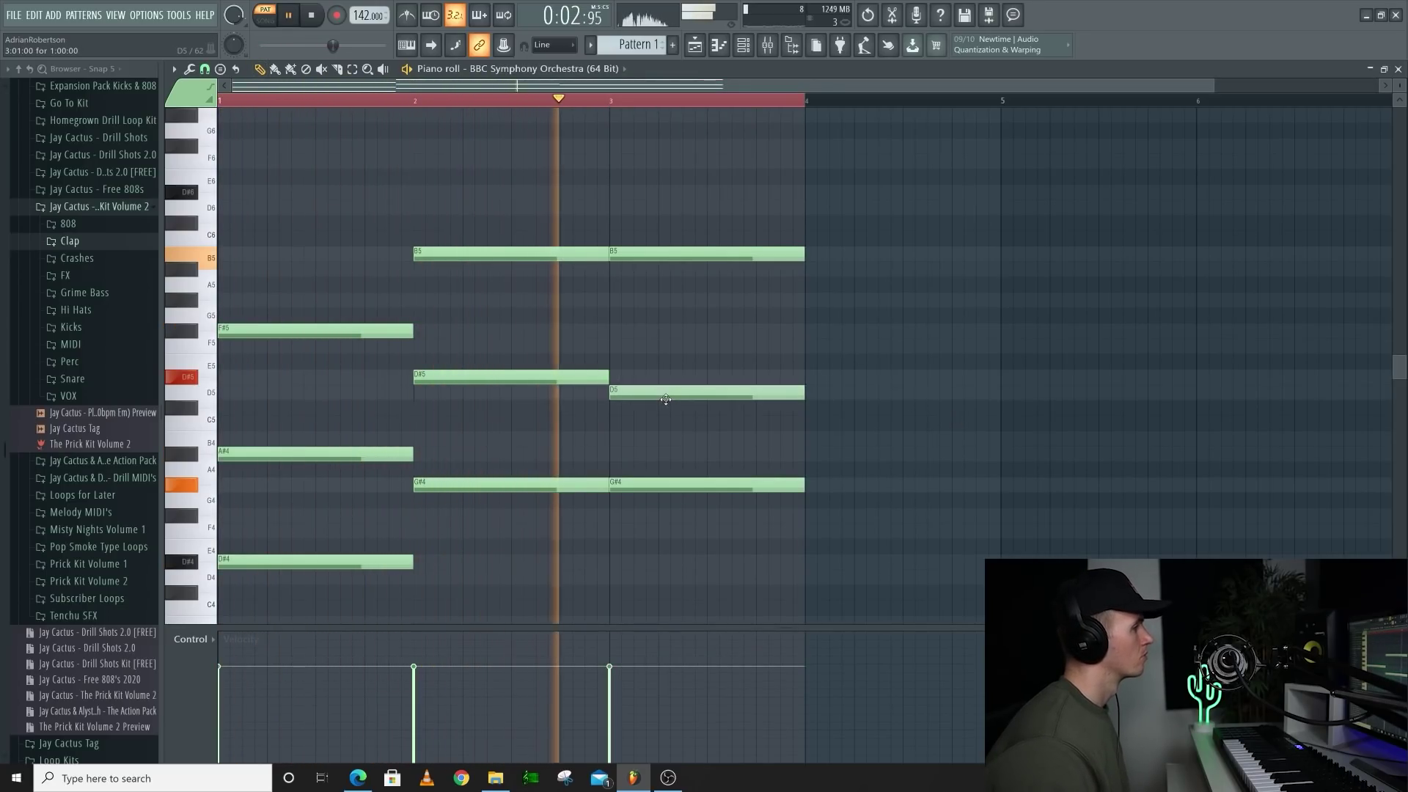
pyautogui.press('space')
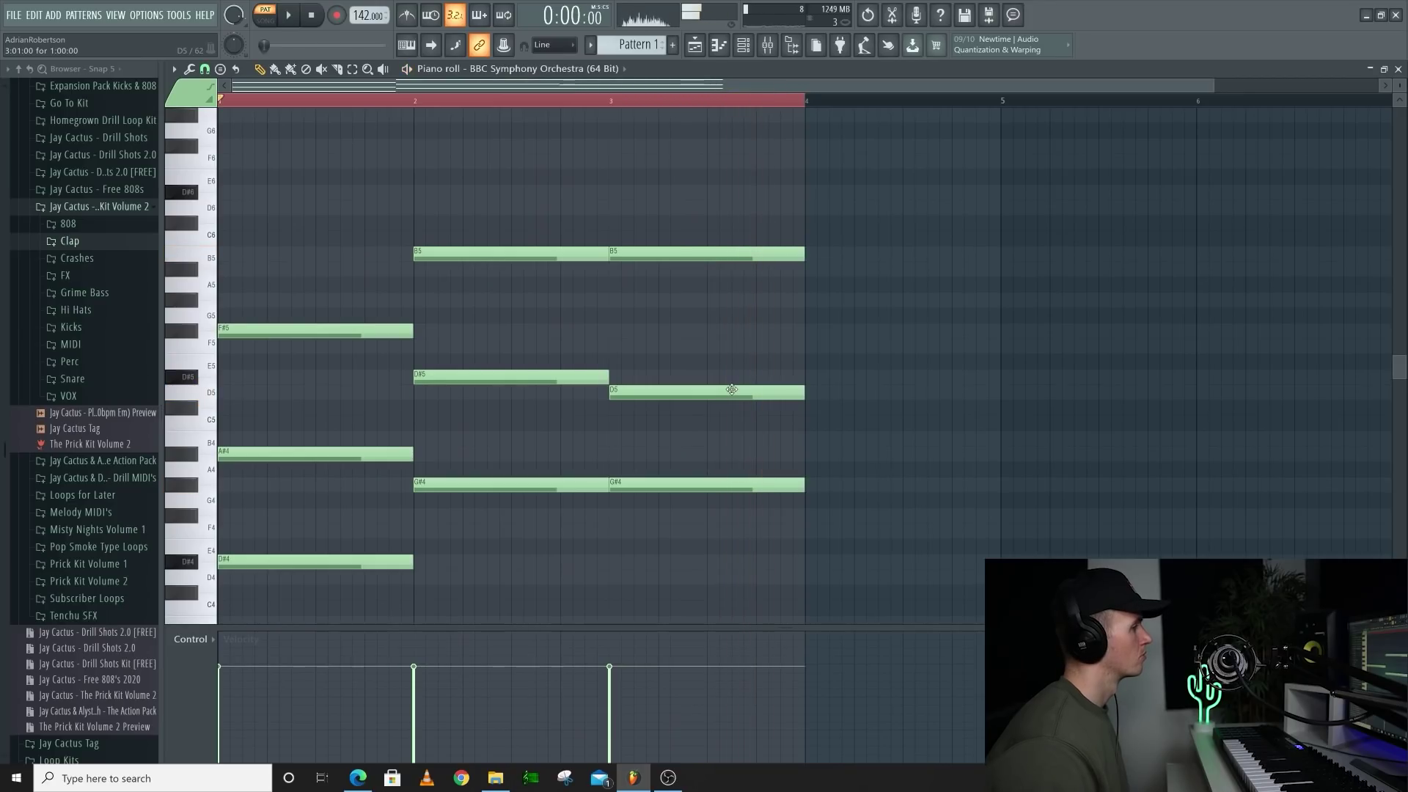
pyautogui.moveTo(738, 370); pyautogui.dragTo(739, 370)
pyautogui.scroll(-1, 744, 326)
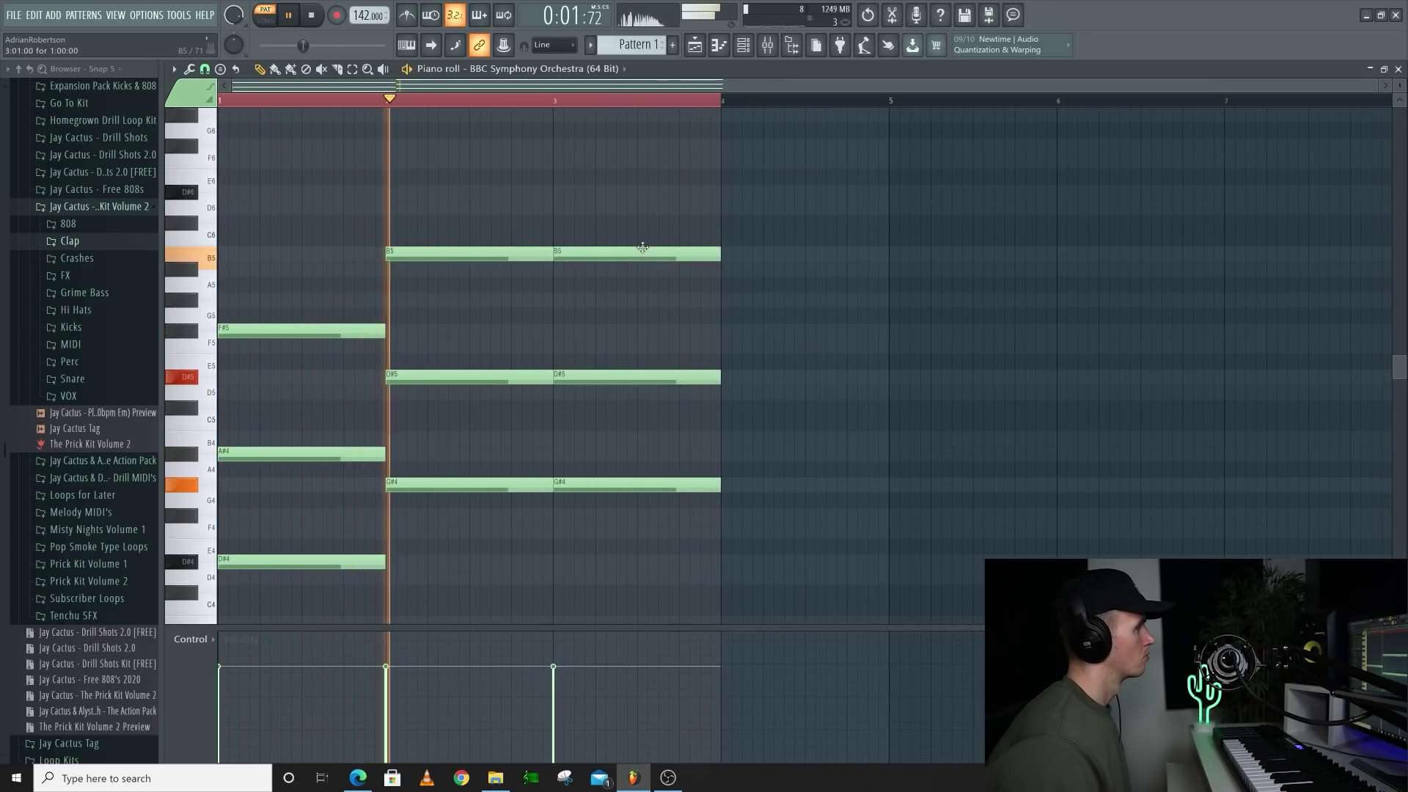
pyautogui.moveTo(639, 253); pyautogui.dragTo(639, 268)
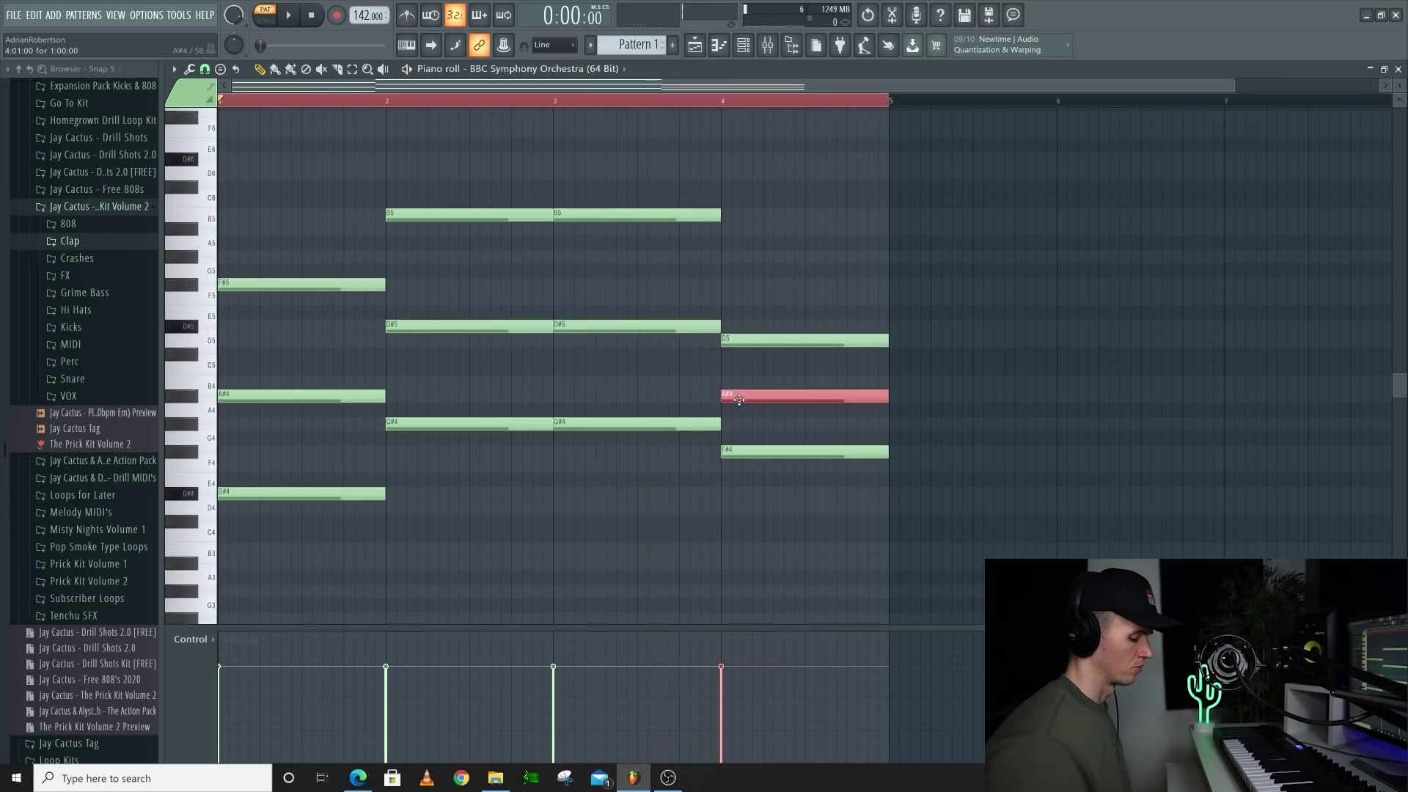
# - Raise the A#4 note of the bar 4 chord by one octave and play back the progression
pyautogui.hotkey('ctrl', 'Up')
pyautogui.press('space')
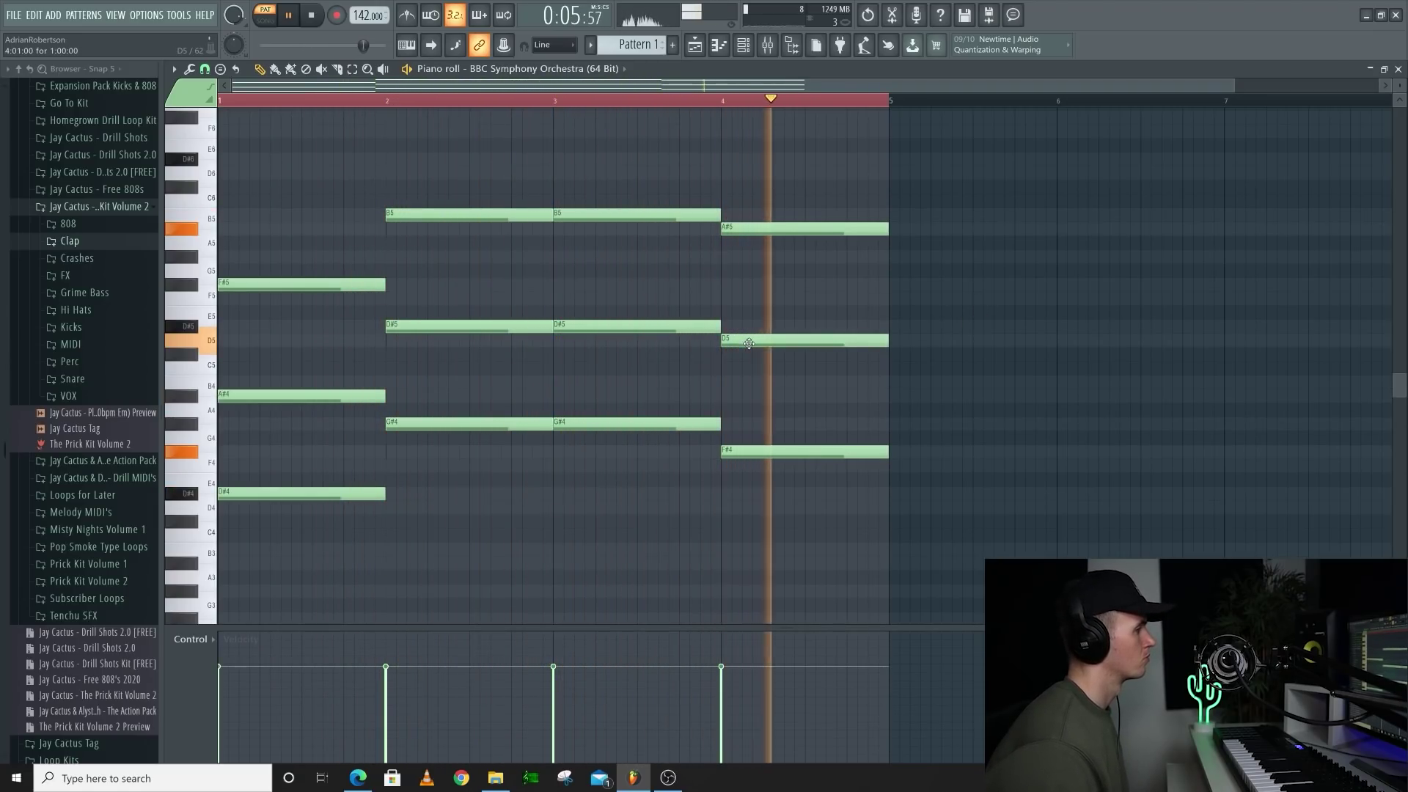
pyautogui.press('space')
pyautogui.click(193, 326)
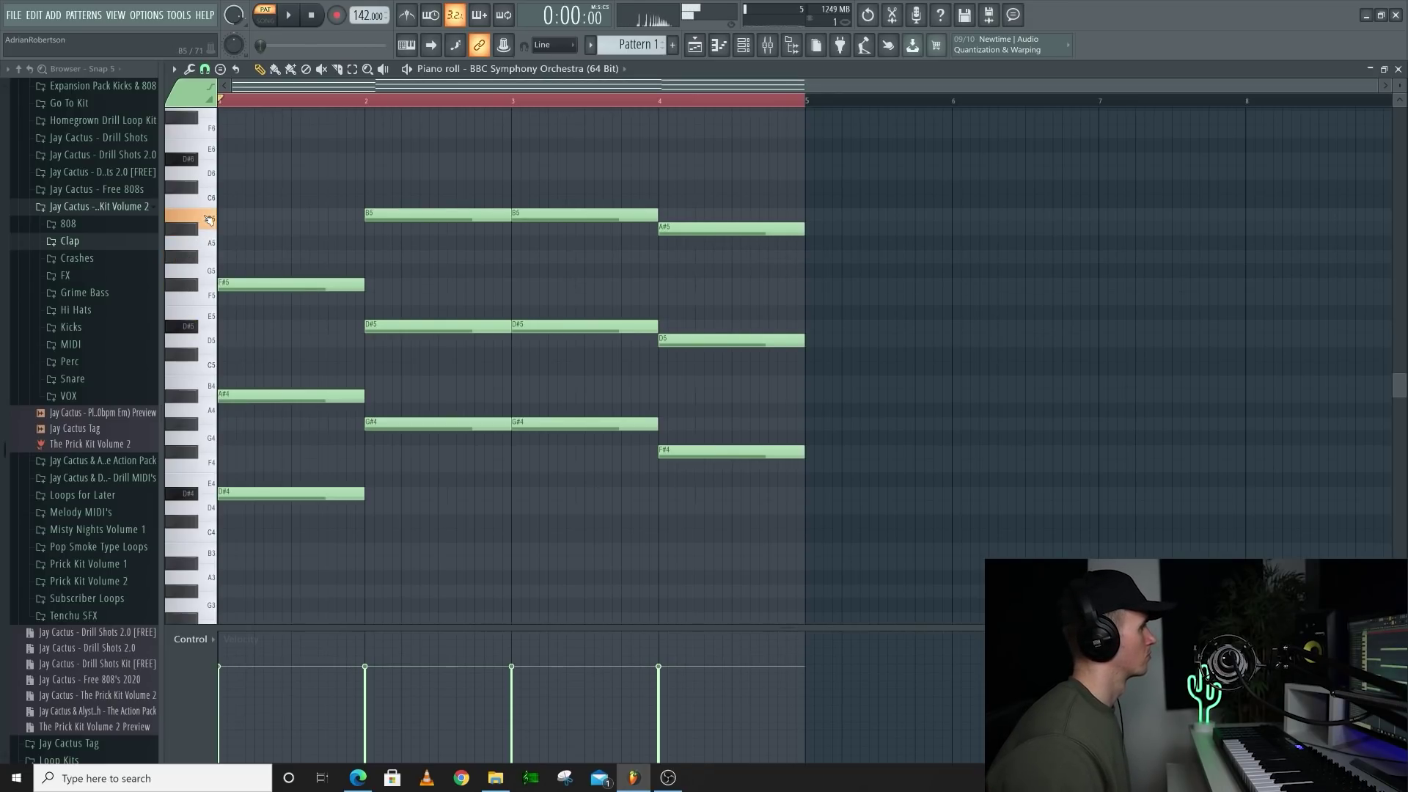
# - Replace the bar 2 chord with one-bar notes on B4, D#5 and F#5
pyautogui.rightClick(419, 424)
pyautogui.rightClick(411, 325)
pyautogui.rightClick(403, 214)
pyautogui.click(381, 382)
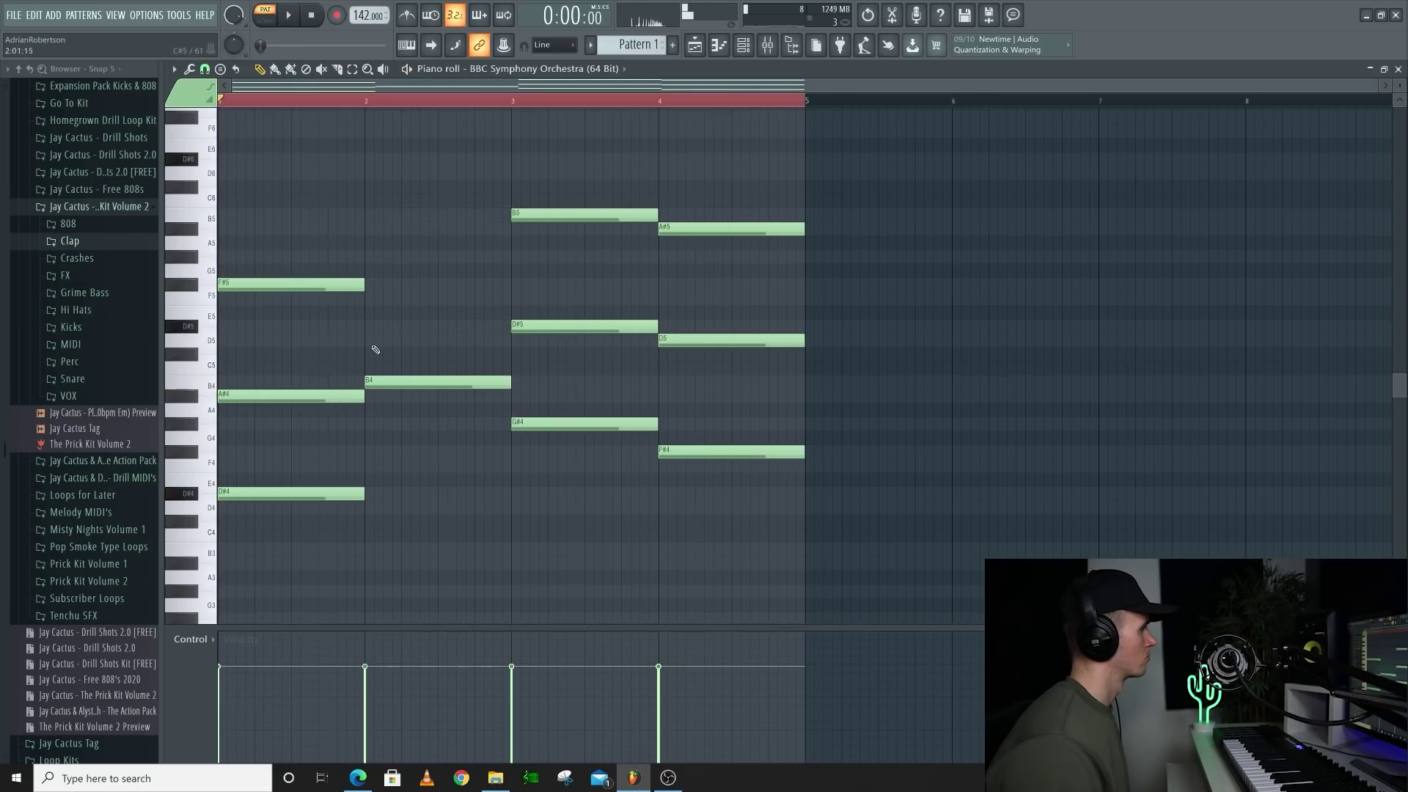
pyautogui.keyDown('ctrl'); pyautogui.click(396, 319); pyautogui.keyUp('ctrl')
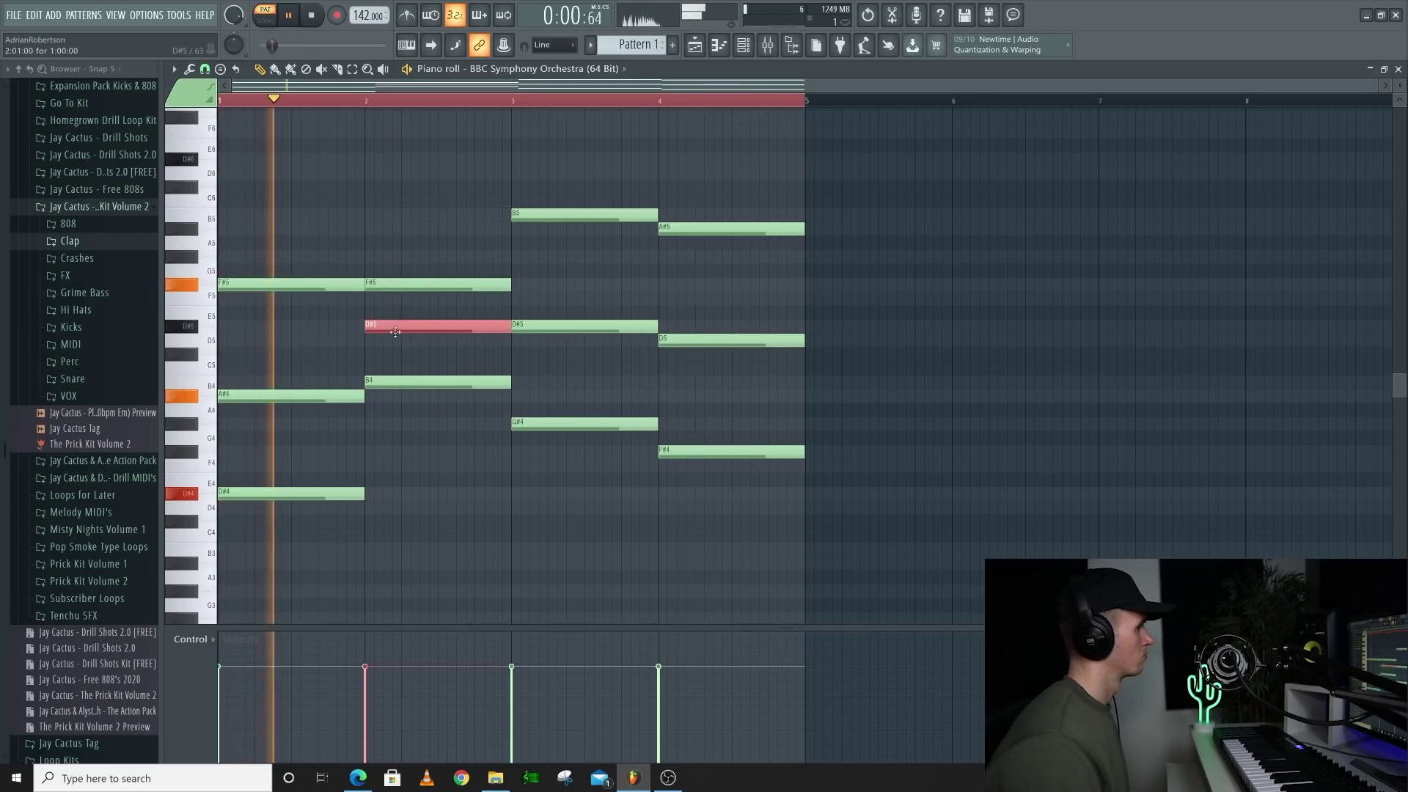
# - Try the D#5 note of the bar 2 chord one octave higher
pyautogui.hotkey('ctrl', 'Up')
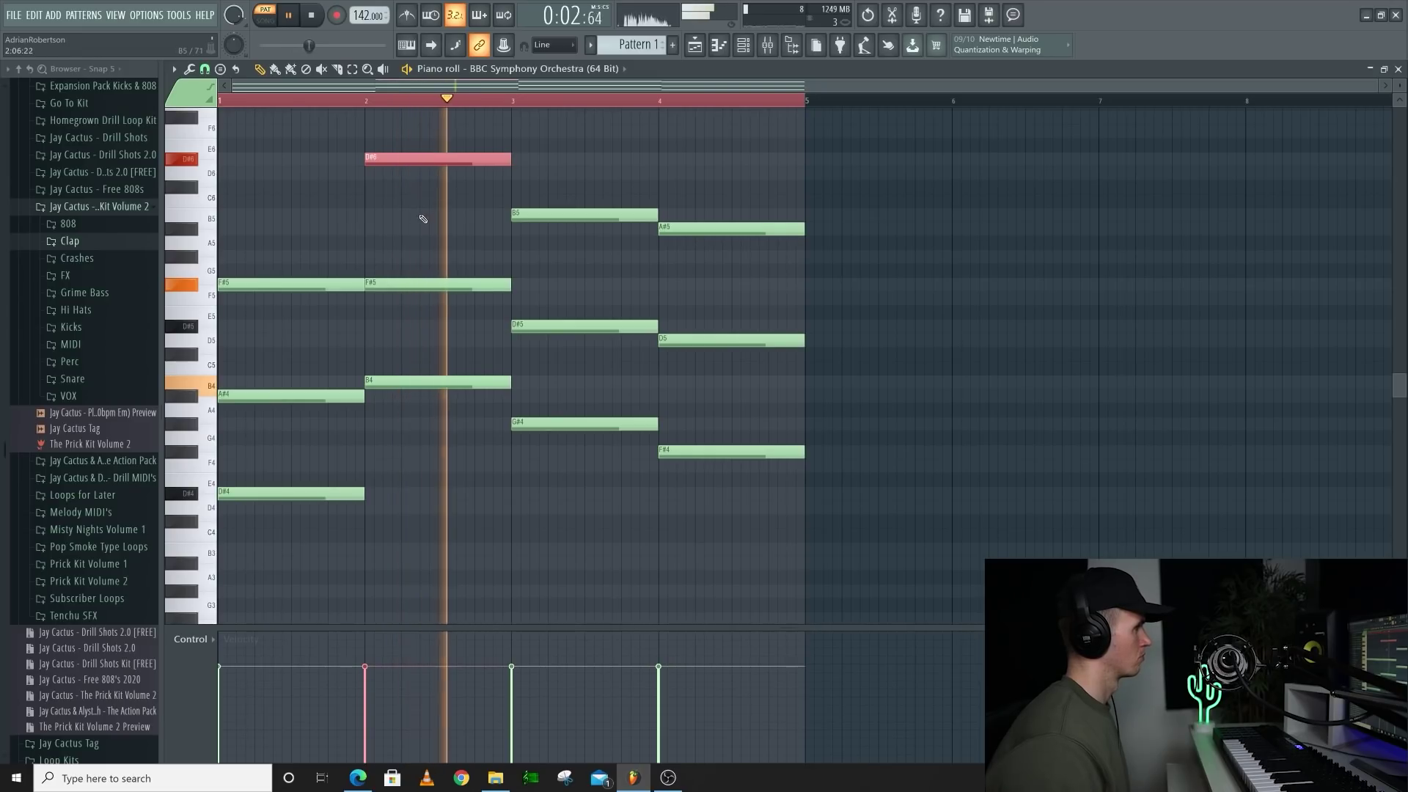
pyautogui.hotkey('ctrl', 'Down')
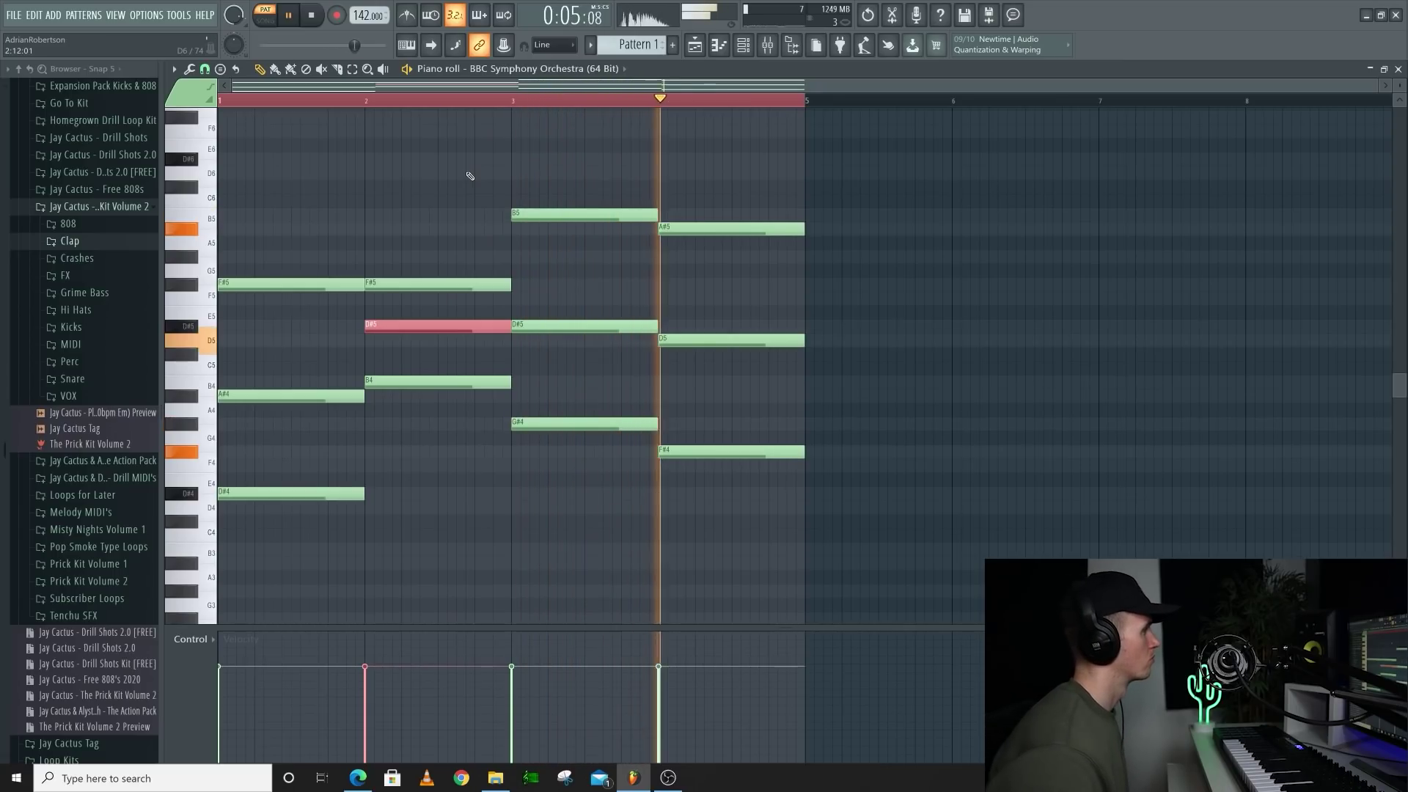
pyautogui.hotkey('ctrl', 'd')
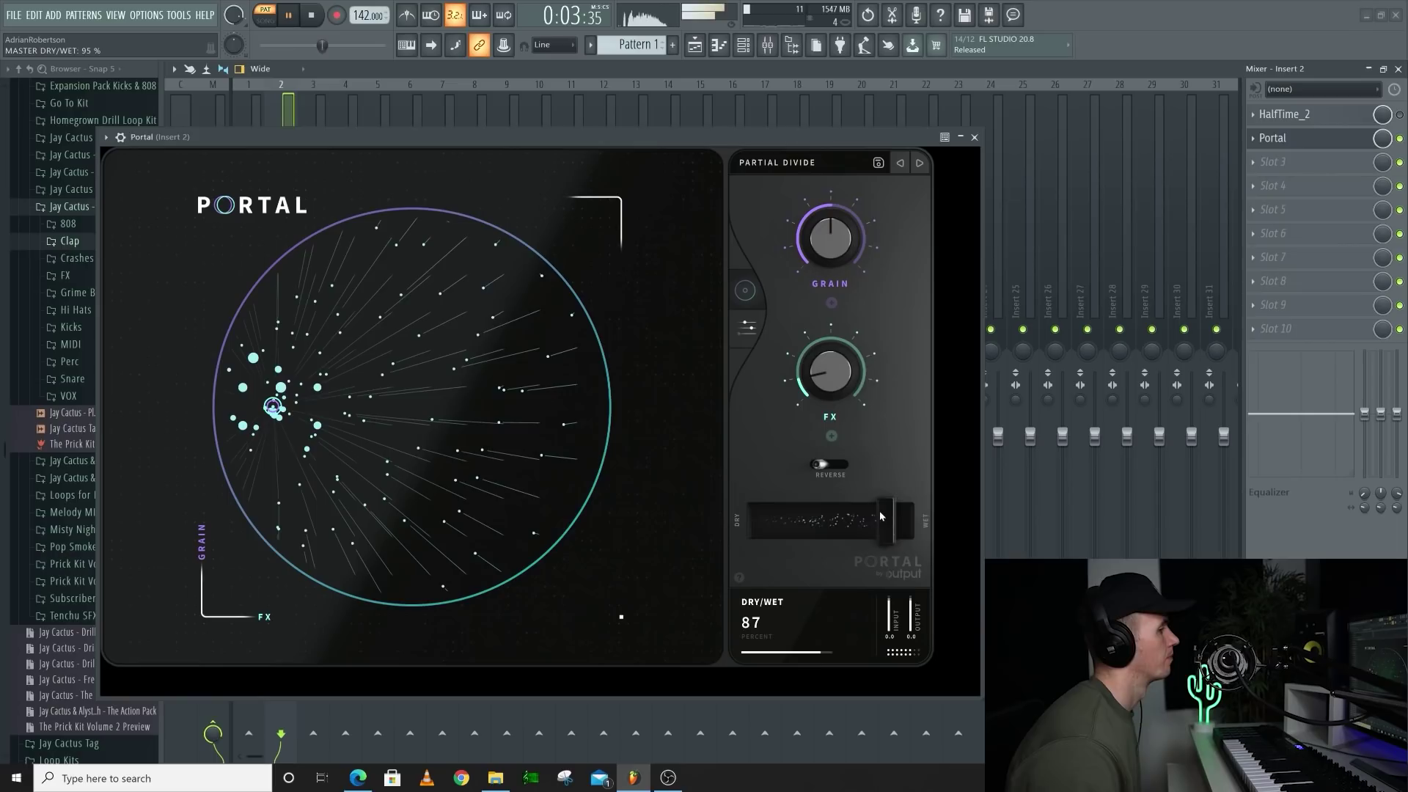
# - Lower the Portal effect's dry/wet mix slightly on mixer insert 2
pyautogui.moveTo(880, 515); pyautogui.dragTo(874, 515)
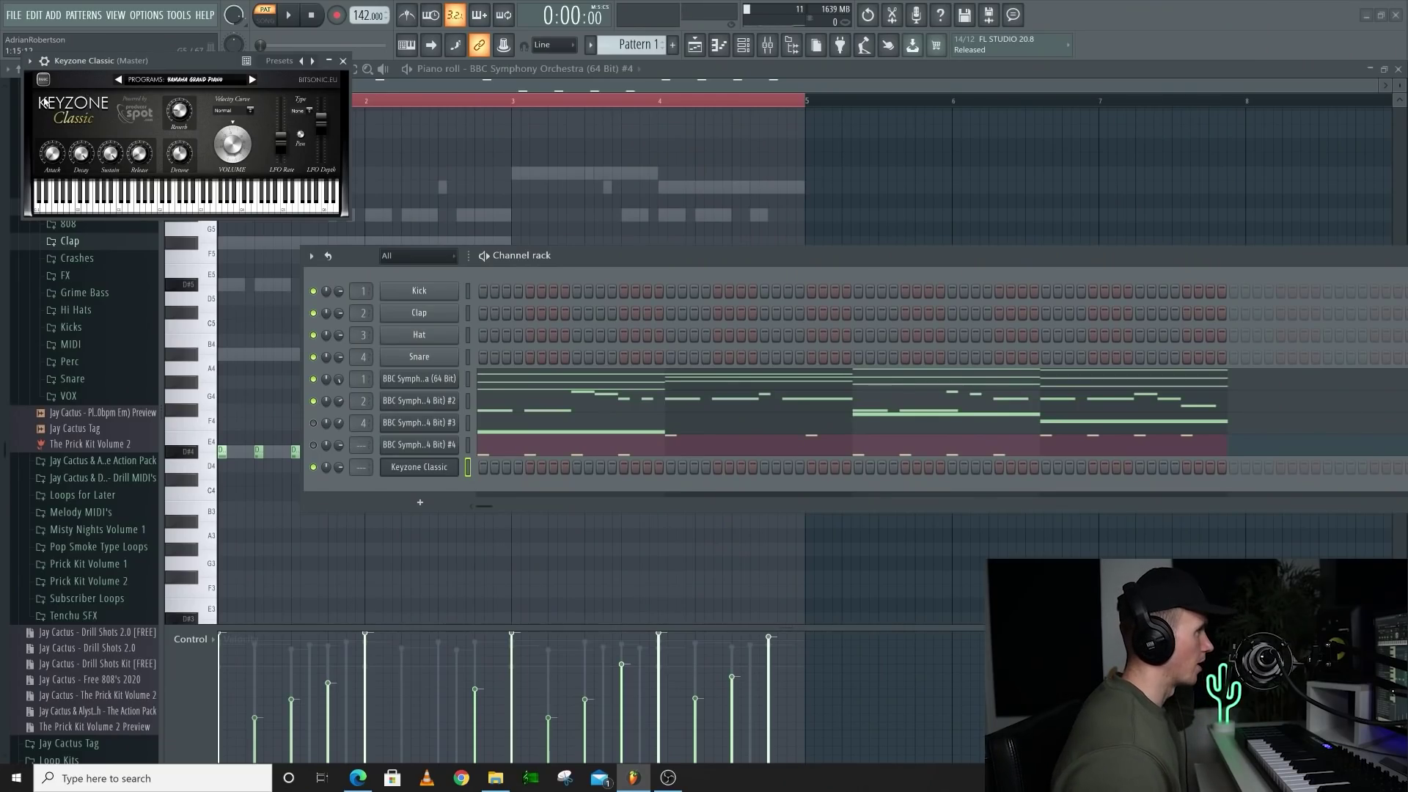
# - Route the Keyzone Classic channel to its own mixer track 5
pyautogui.click(44, 62)
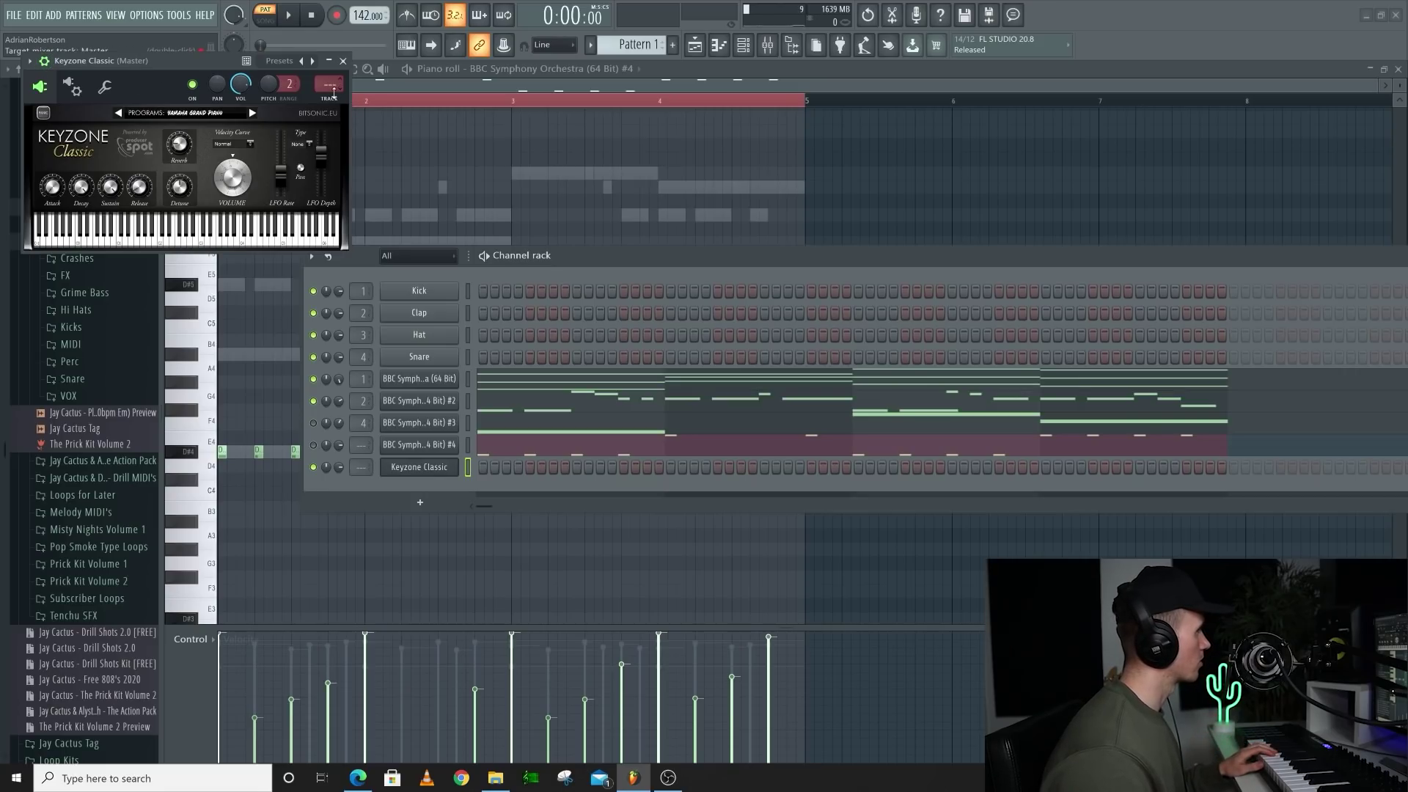
pyautogui.doubleClick(331, 86)
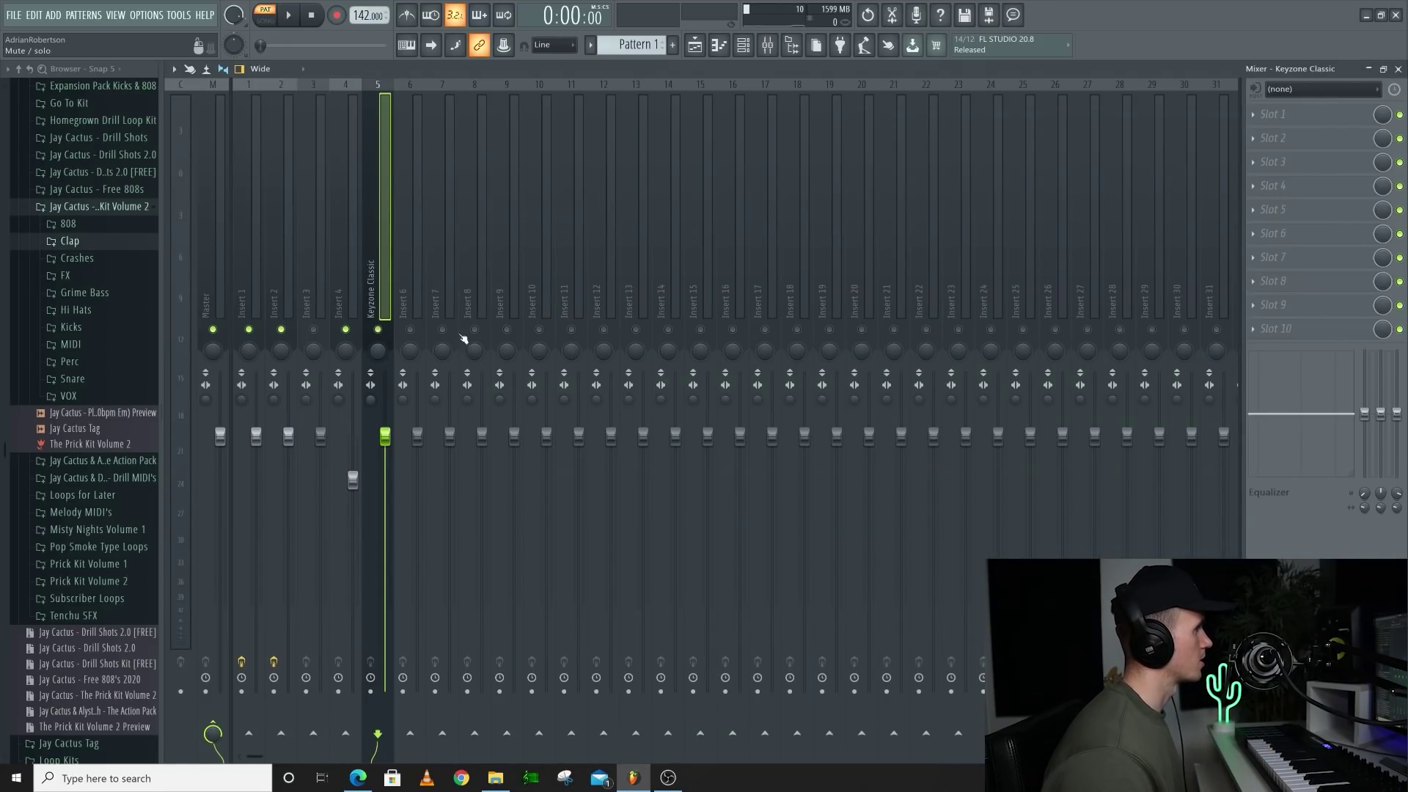
# - Write a short overlapping run of D#8, F8 and F#8 at the start of bar 2 for Keyzone Classic
pyautogui.press('F7')
pyautogui.press('space')
pyautogui.moveTo(323, 338); pyautogui.dragTo(325, 378)
pyautogui.press('space')
pyautogui.scroll(3, 321, 346)
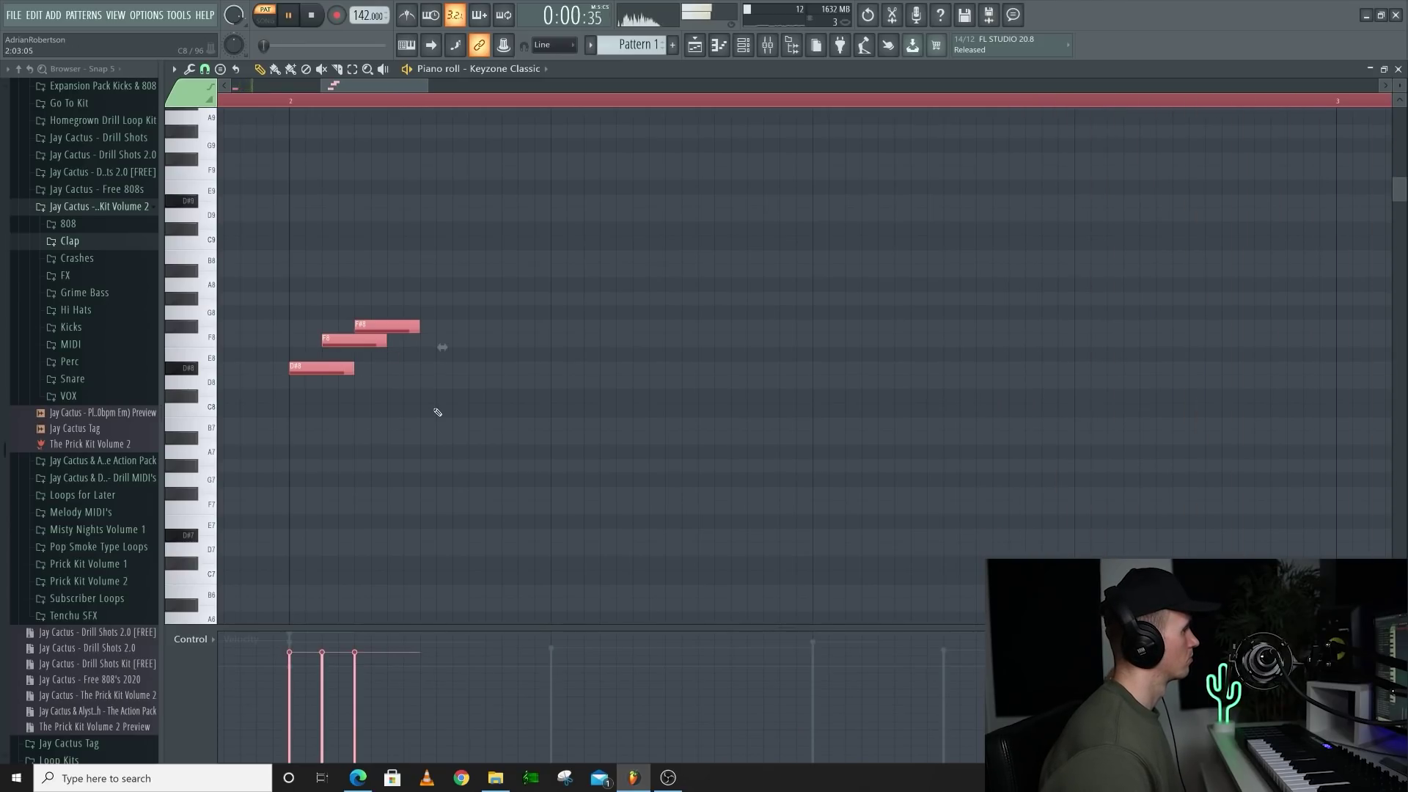
pyautogui.scroll(-3, 438, 413)
pyautogui.hotkey('ctrl', 'd')
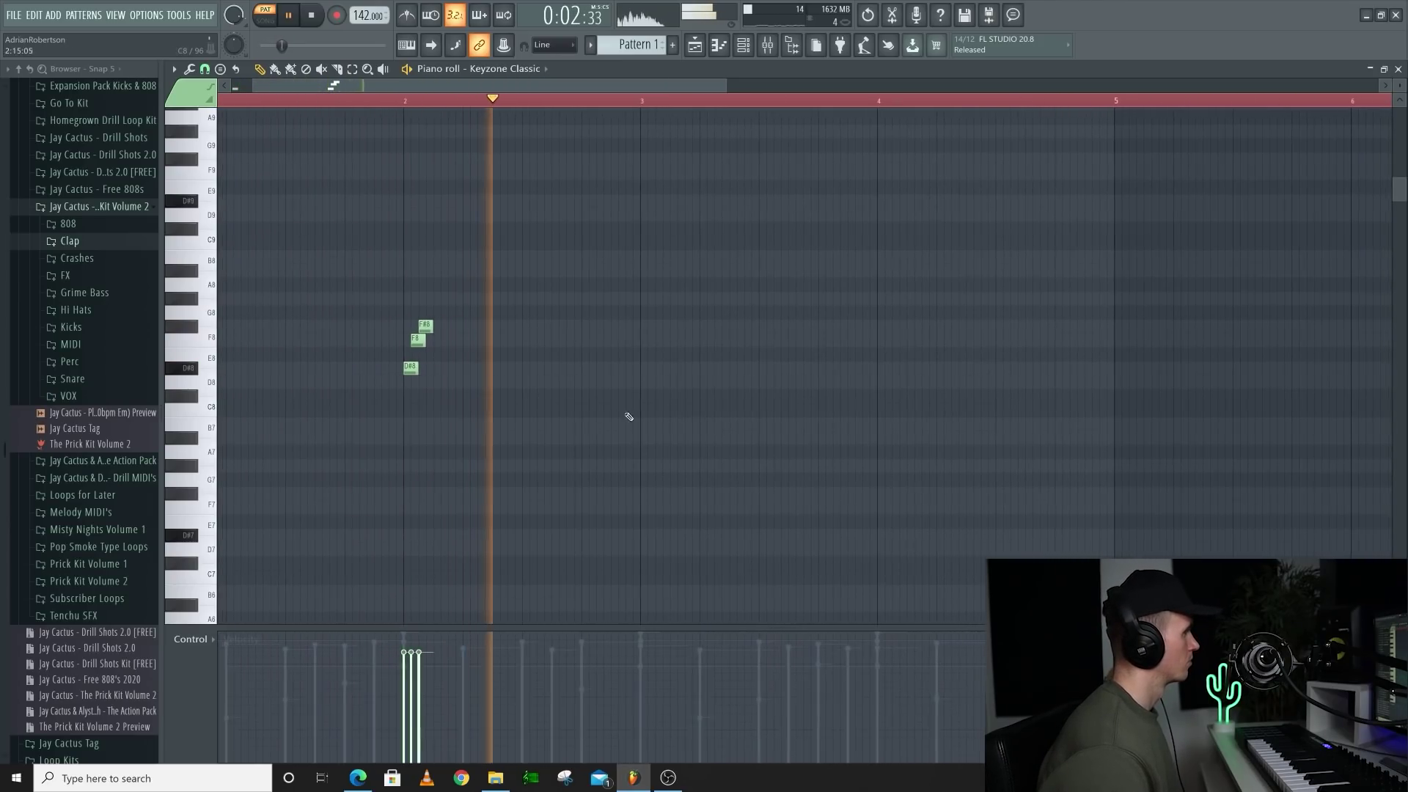
# - Add an F#8 at the start of bar 3, followed by a short F8 at 3:04:00 and a short F#8 at 3:04:12
pyautogui.press('space')
pyautogui.scroll(2, 667, 402)
pyautogui.click(341, 313)
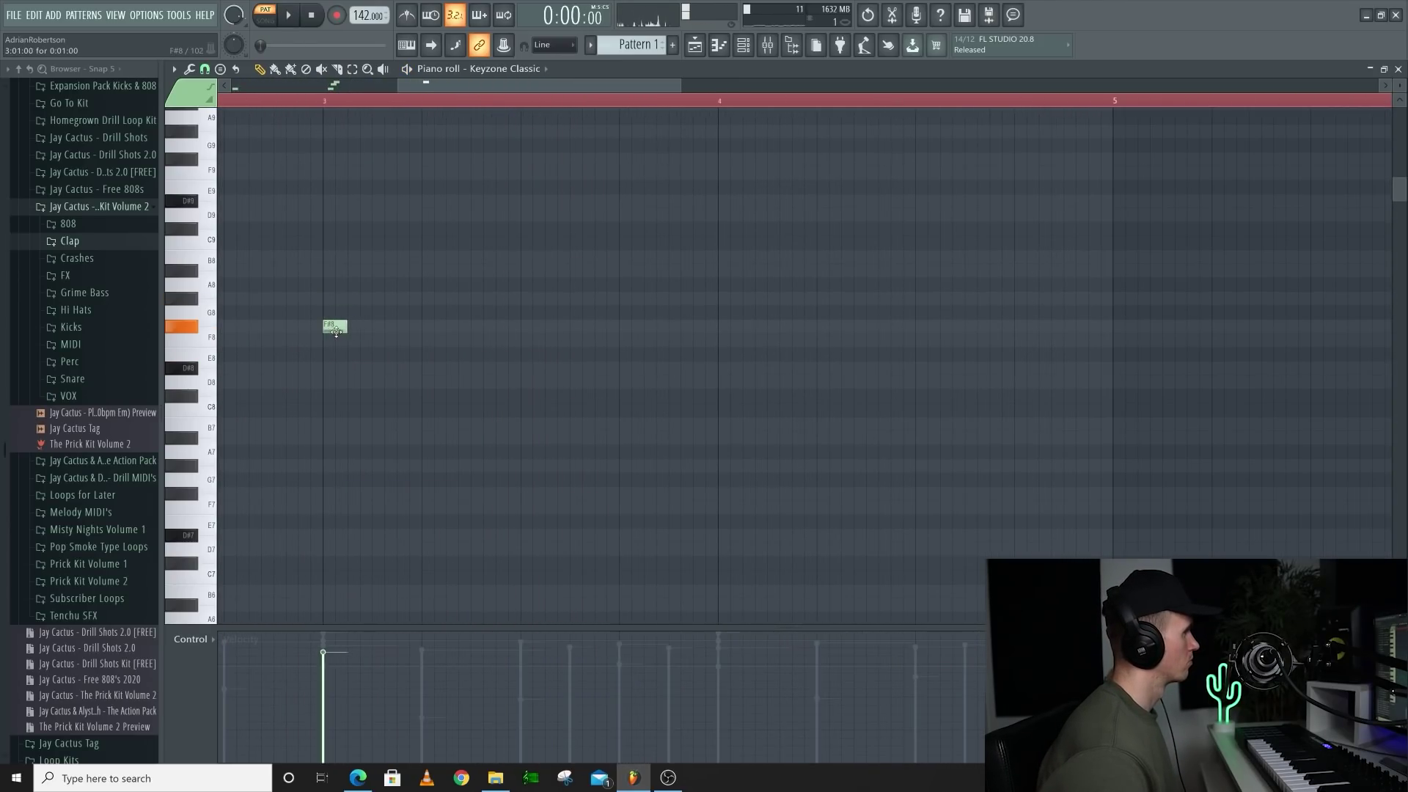
pyautogui.scroll(3, 542, 338)
pyautogui.click(385, 381)
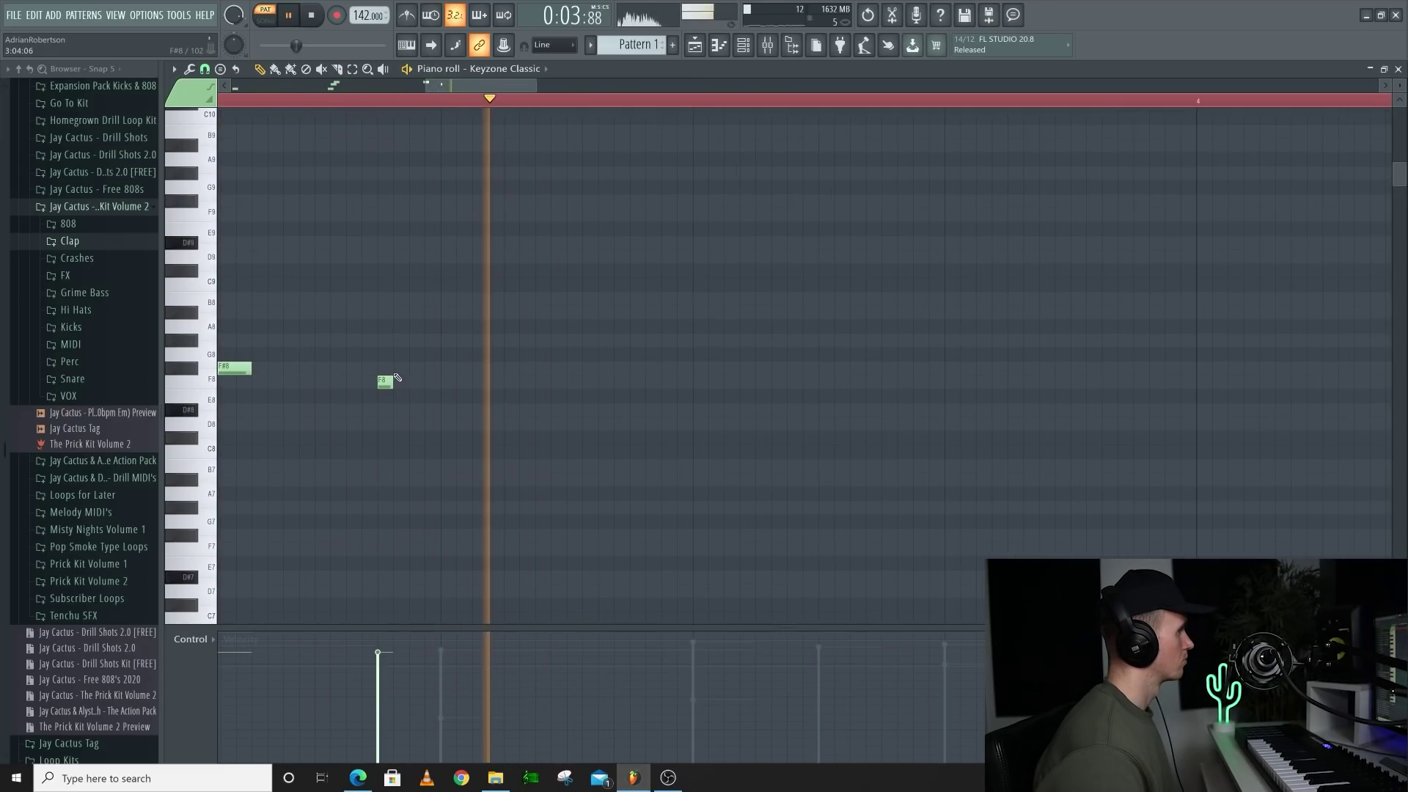
pyautogui.click(402, 367)
pyautogui.press('space')
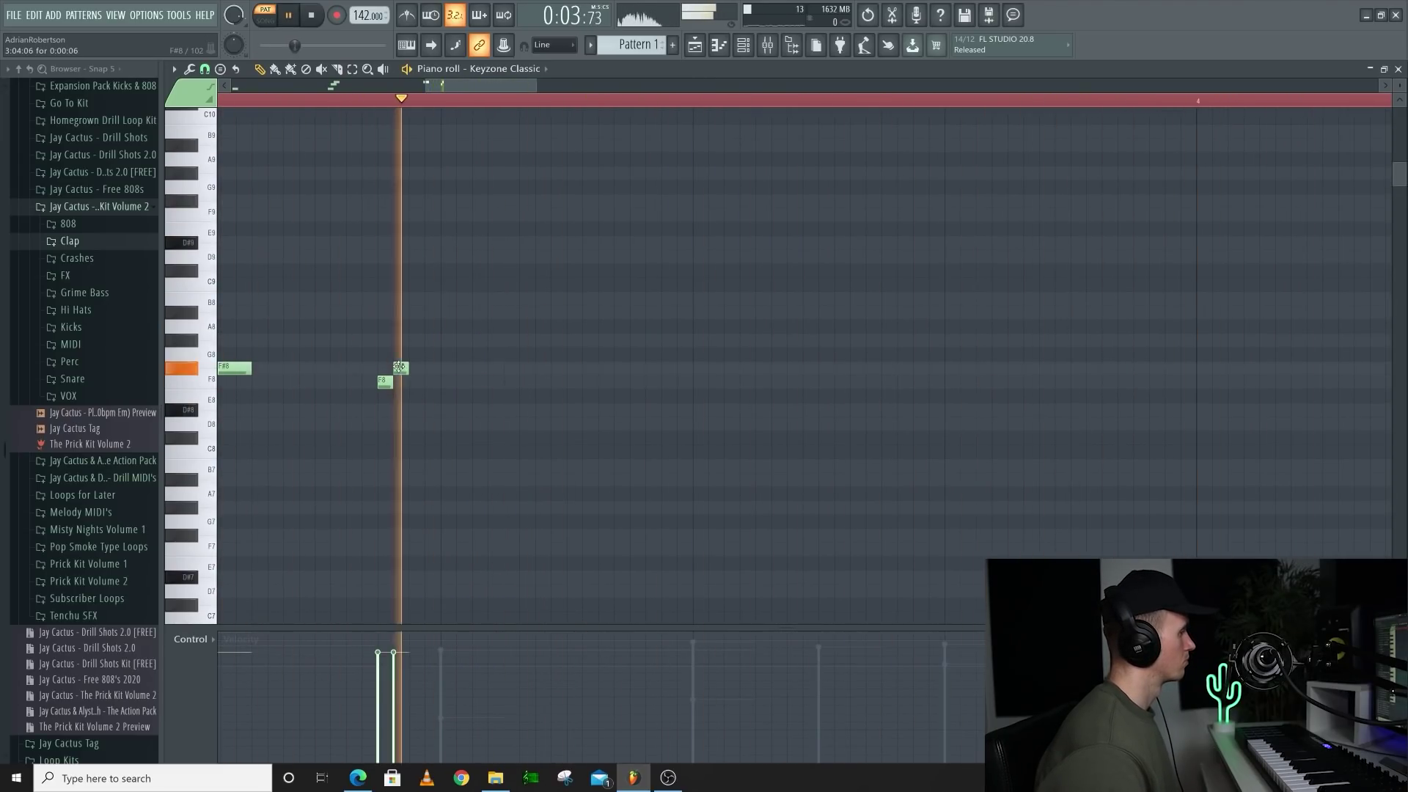
pyautogui.scroll(1, 402, 374)
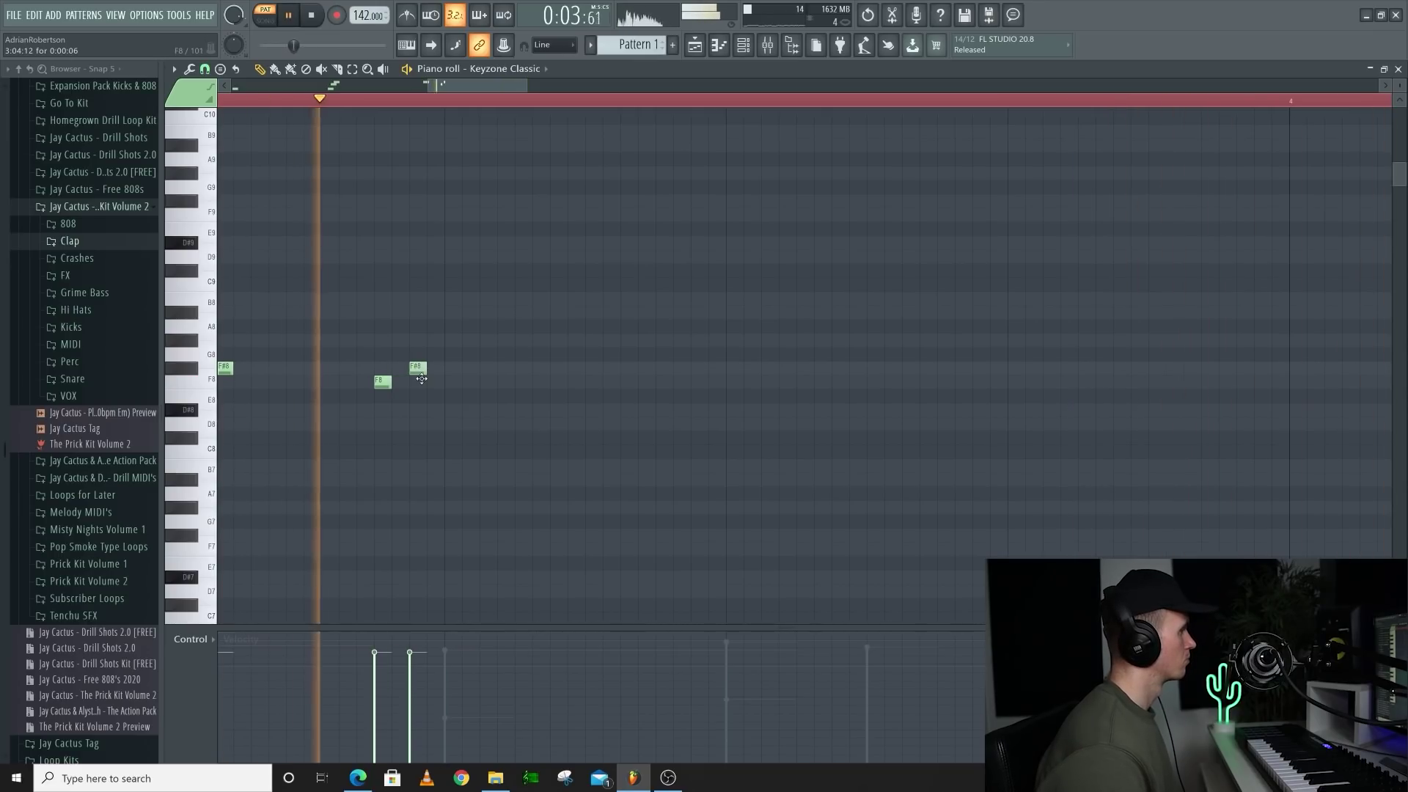
# - Add a short F8 at the start of bar 4 and a short D#8 shortly after it, checking them in playback
pyautogui.scroll(-3, 422, 377)
pyautogui.press('space')
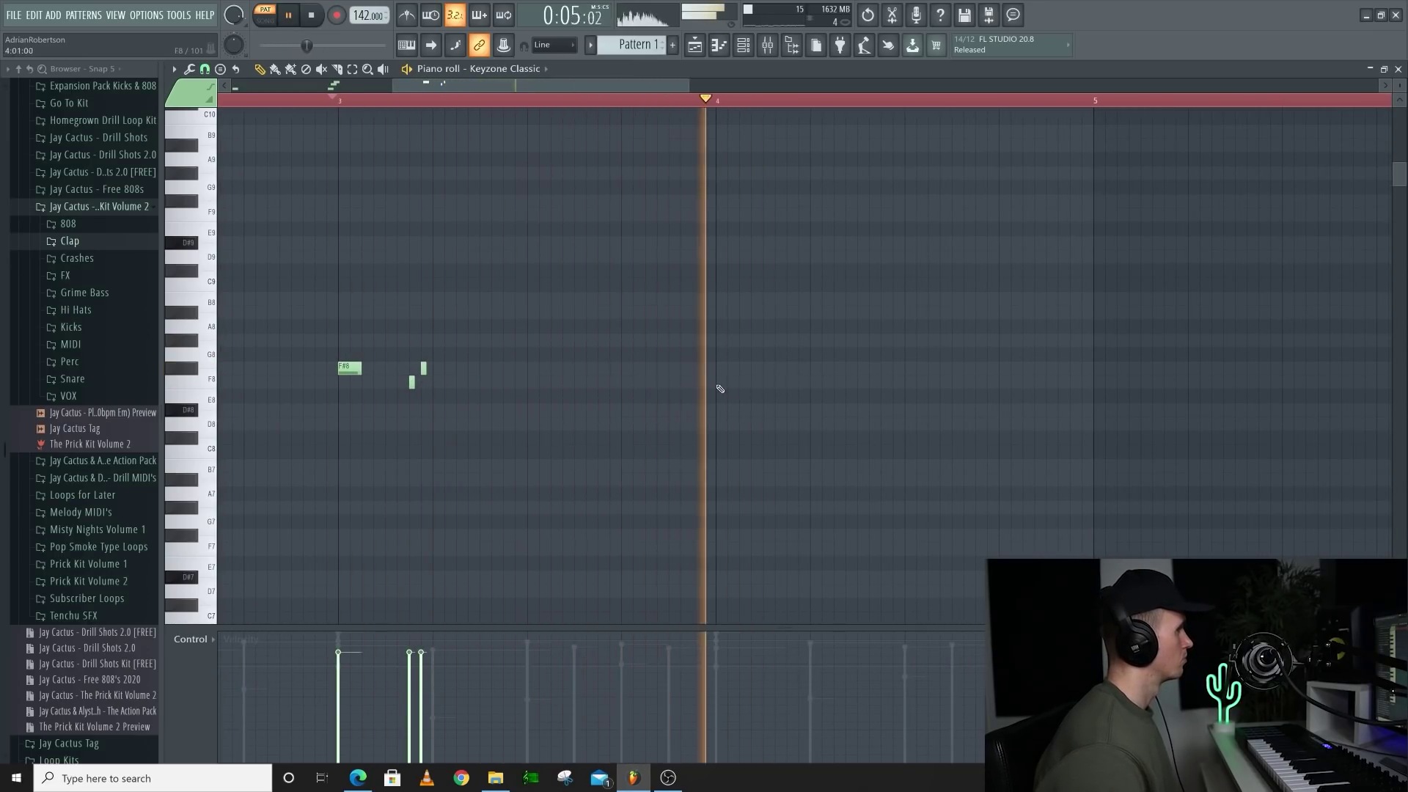
pyautogui.scroll(-2, 736, 385)
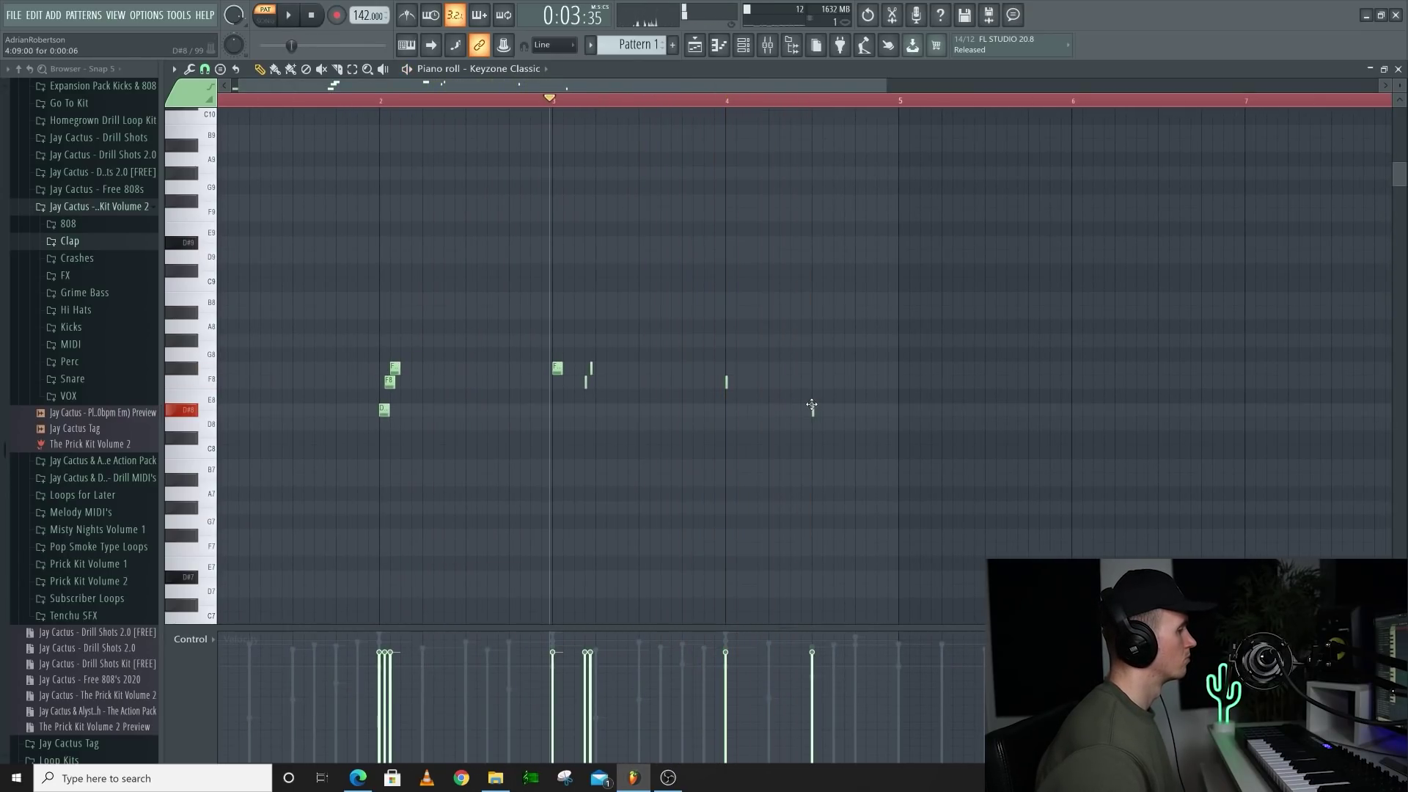
pyautogui.press('space')
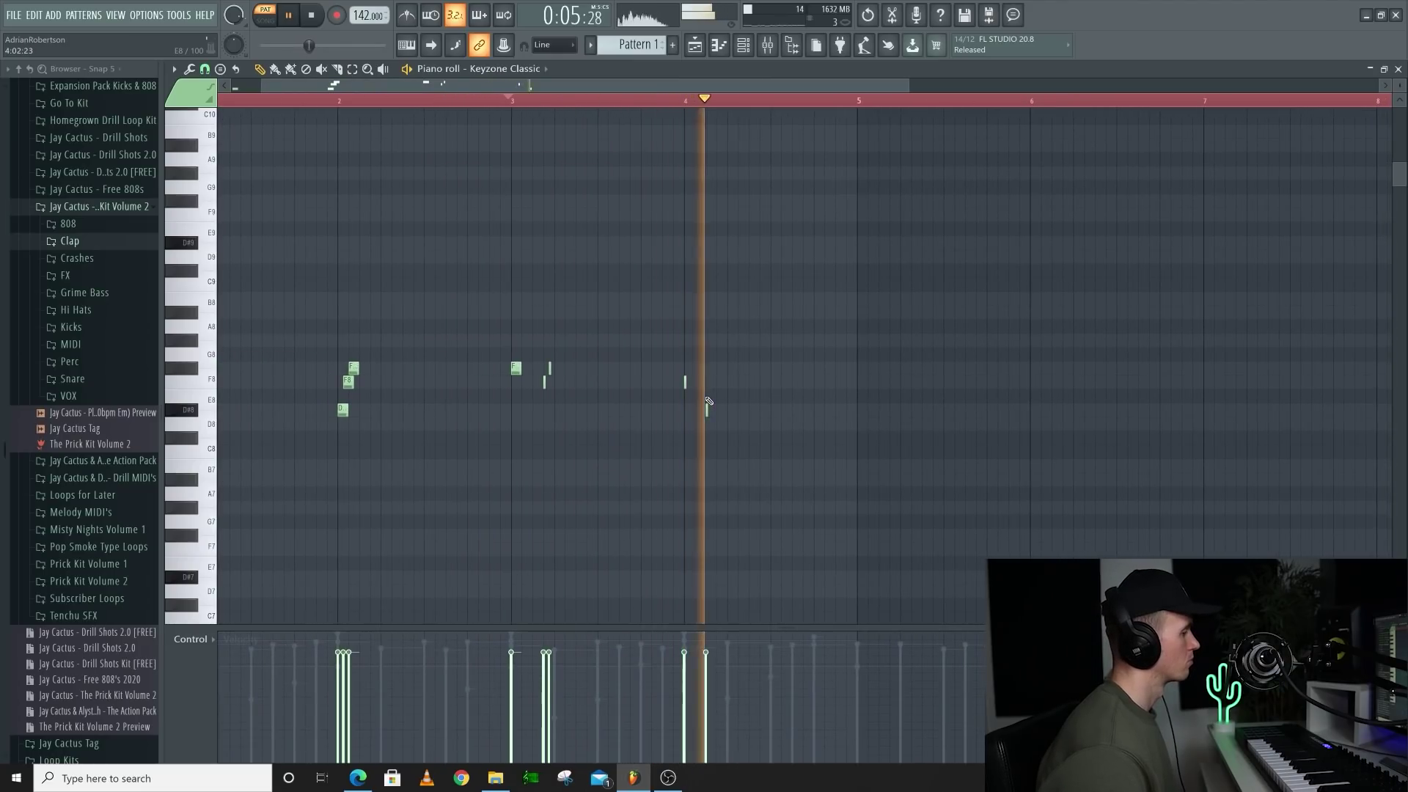
pyautogui.scroll(-2, 703, 403)
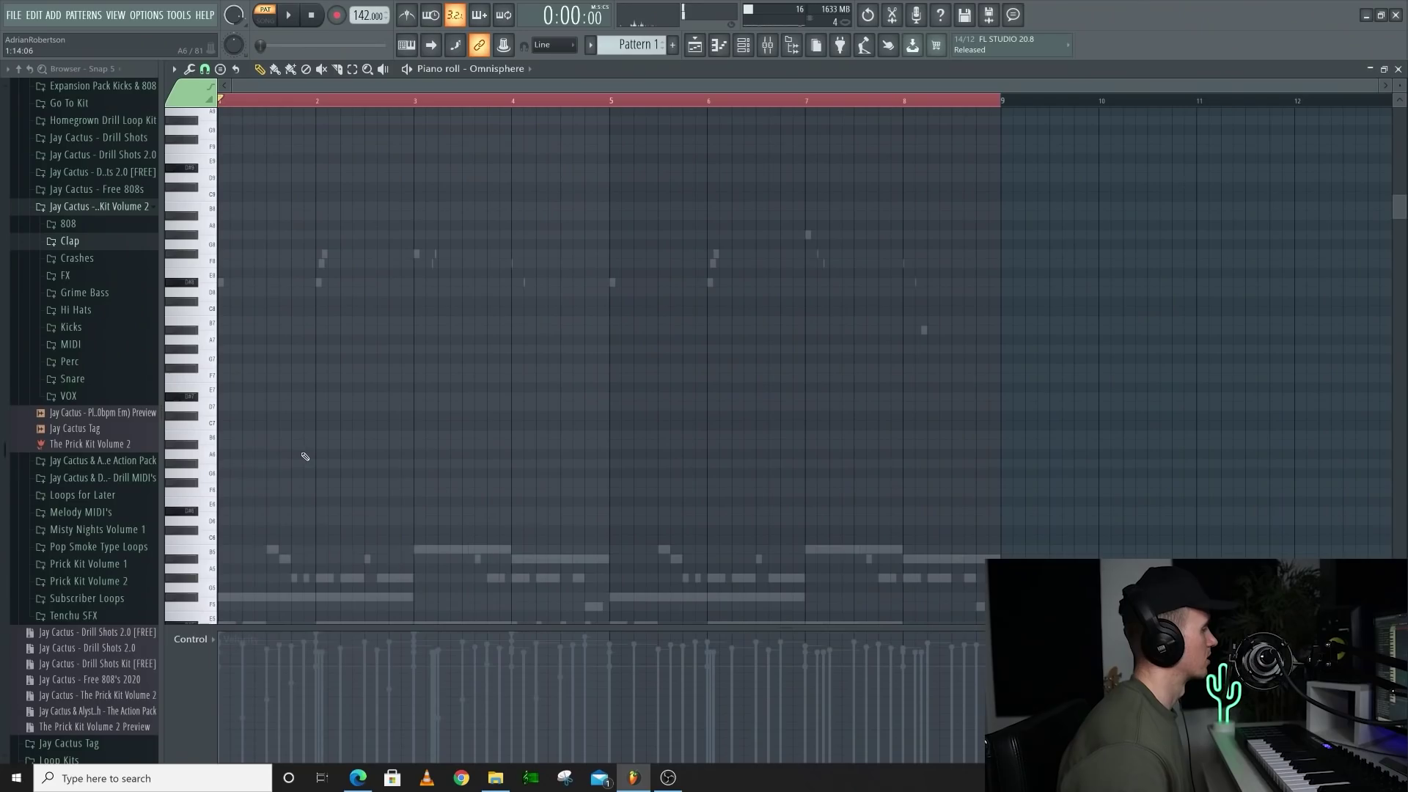
# - Draw one-bar Omnisphere notes on D#6 in bar 1, F#6 in bar 3 and F6 in bar 4
pyautogui.scroll(-1, 306, 450)
pyautogui.click(248, 461)
pyautogui.moveTo(223, 454); pyautogui.dragTo(316, 449)
pyautogui.press('space')
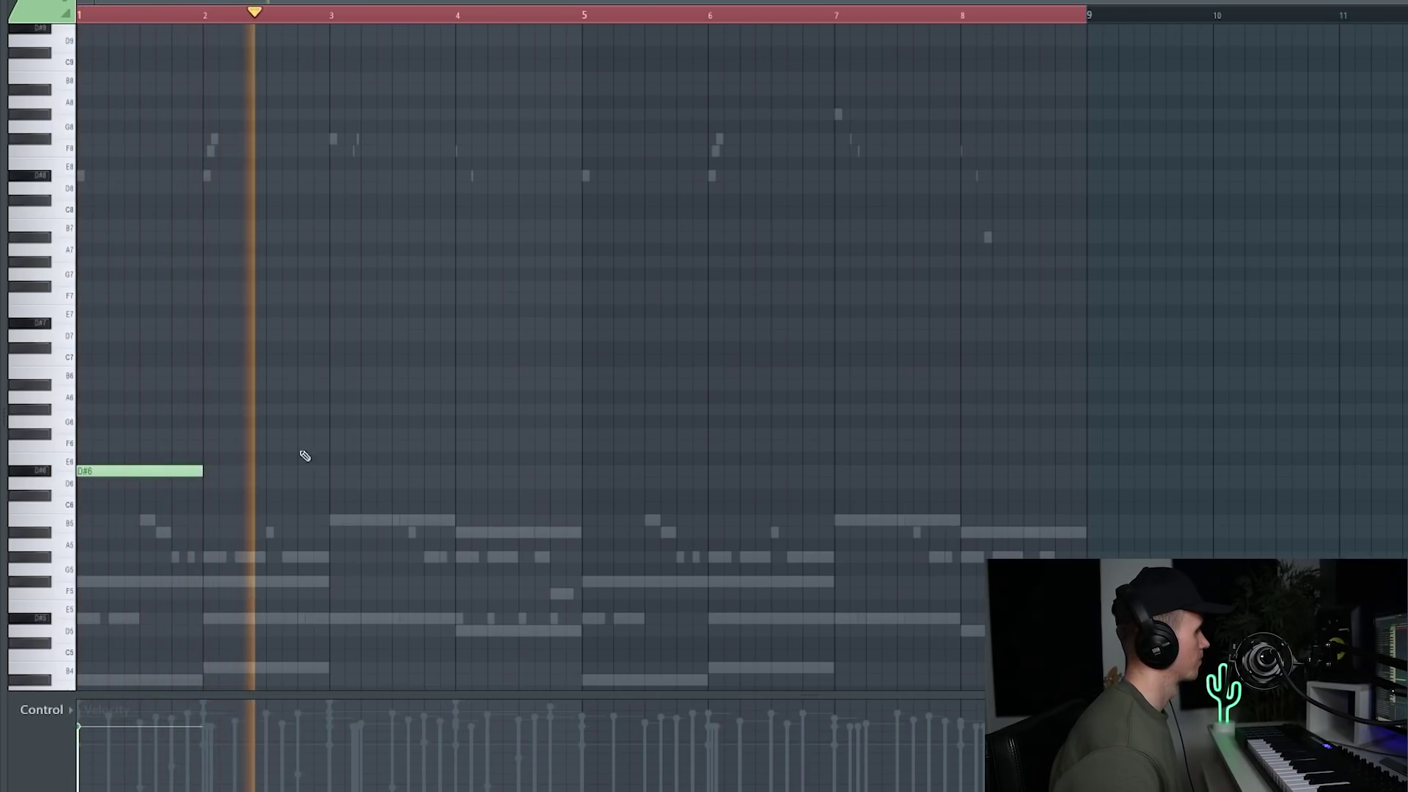
pyautogui.press('space')
pyautogui.scroll(-2, 352, 419)
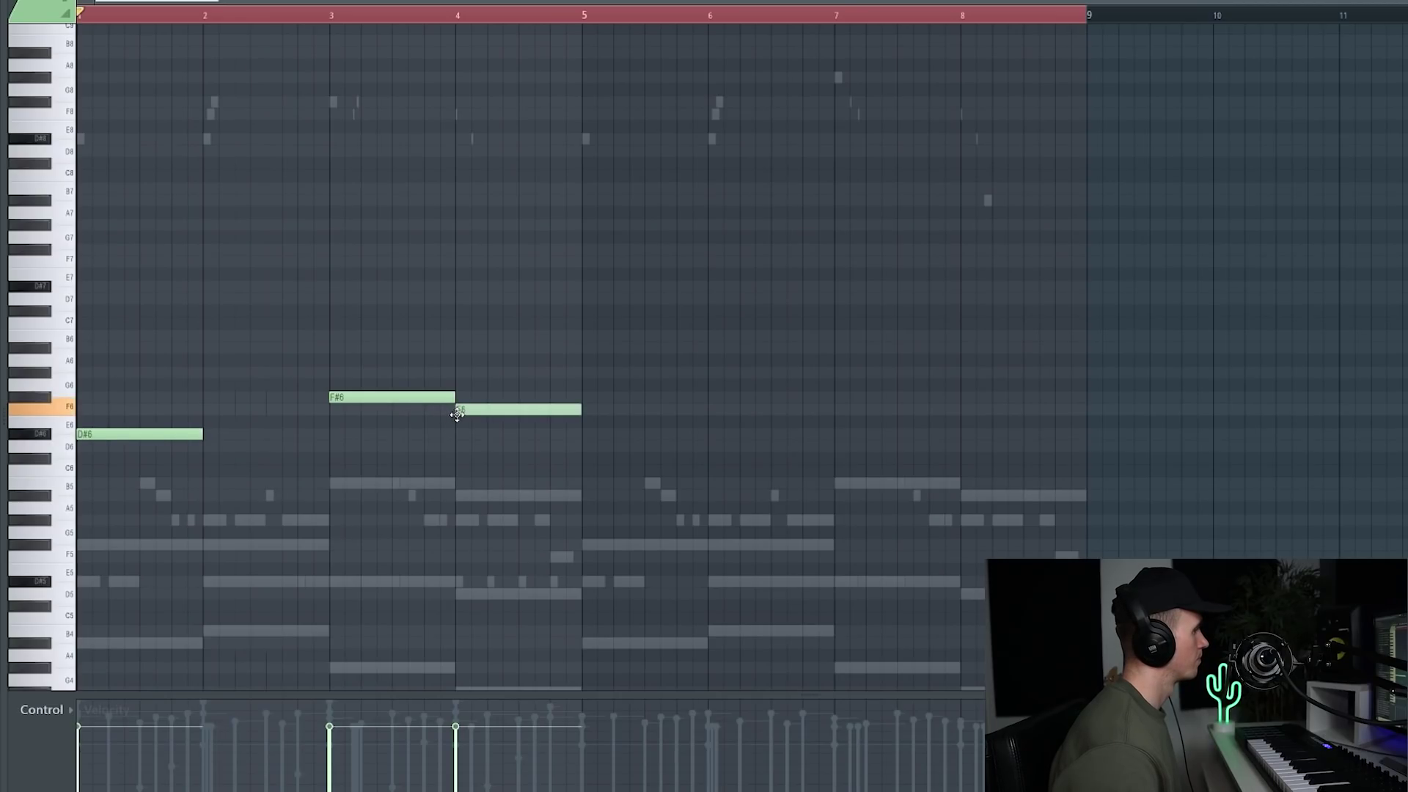
pyautogui.scroll(-6, 457, 415)
pyautogui.press('space')
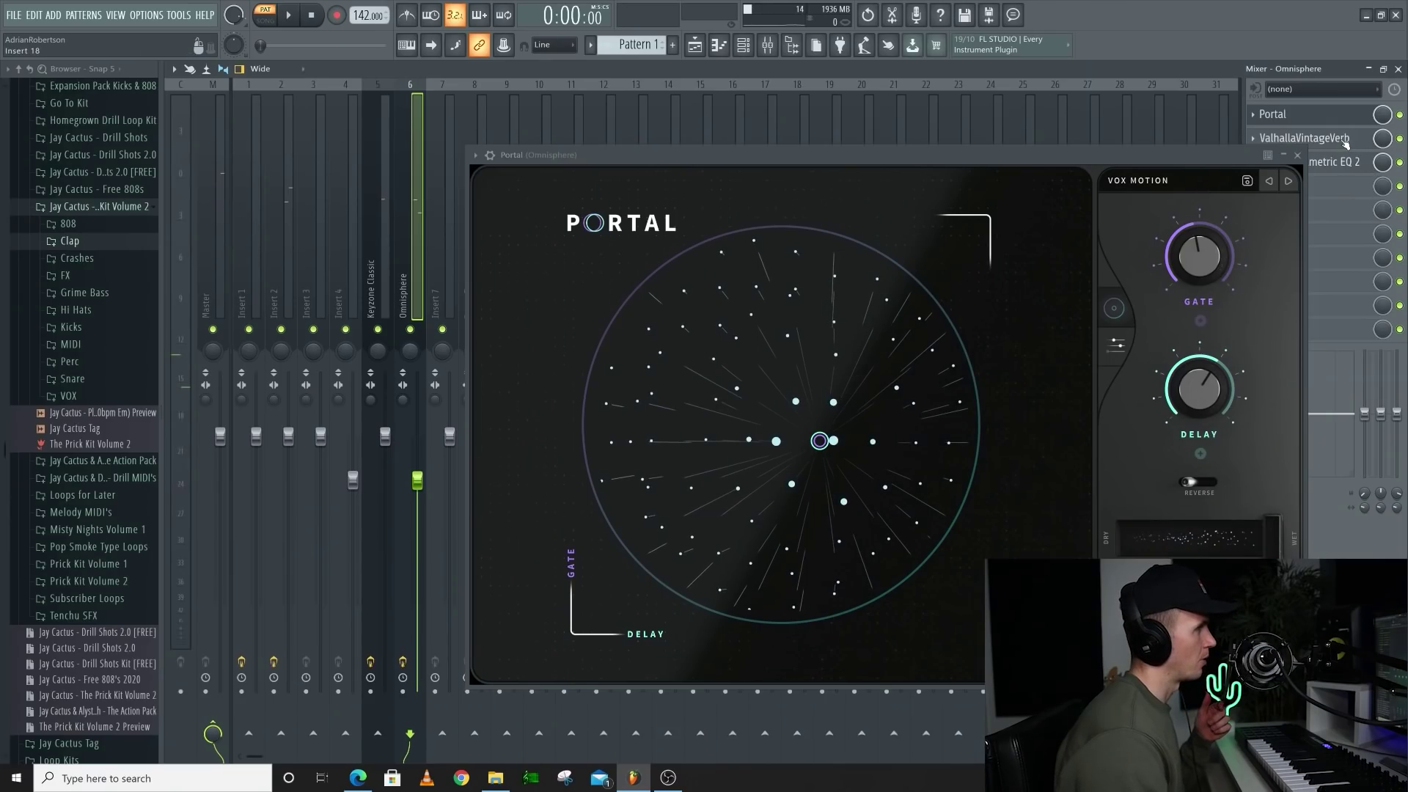
# - Examine the ValhallaVintageVerb and Fruity parametric EQ 2 settings on the Omnisphere mixer track
pyautogui.click(1346, 141)
pyautogui.click(1333, 161)
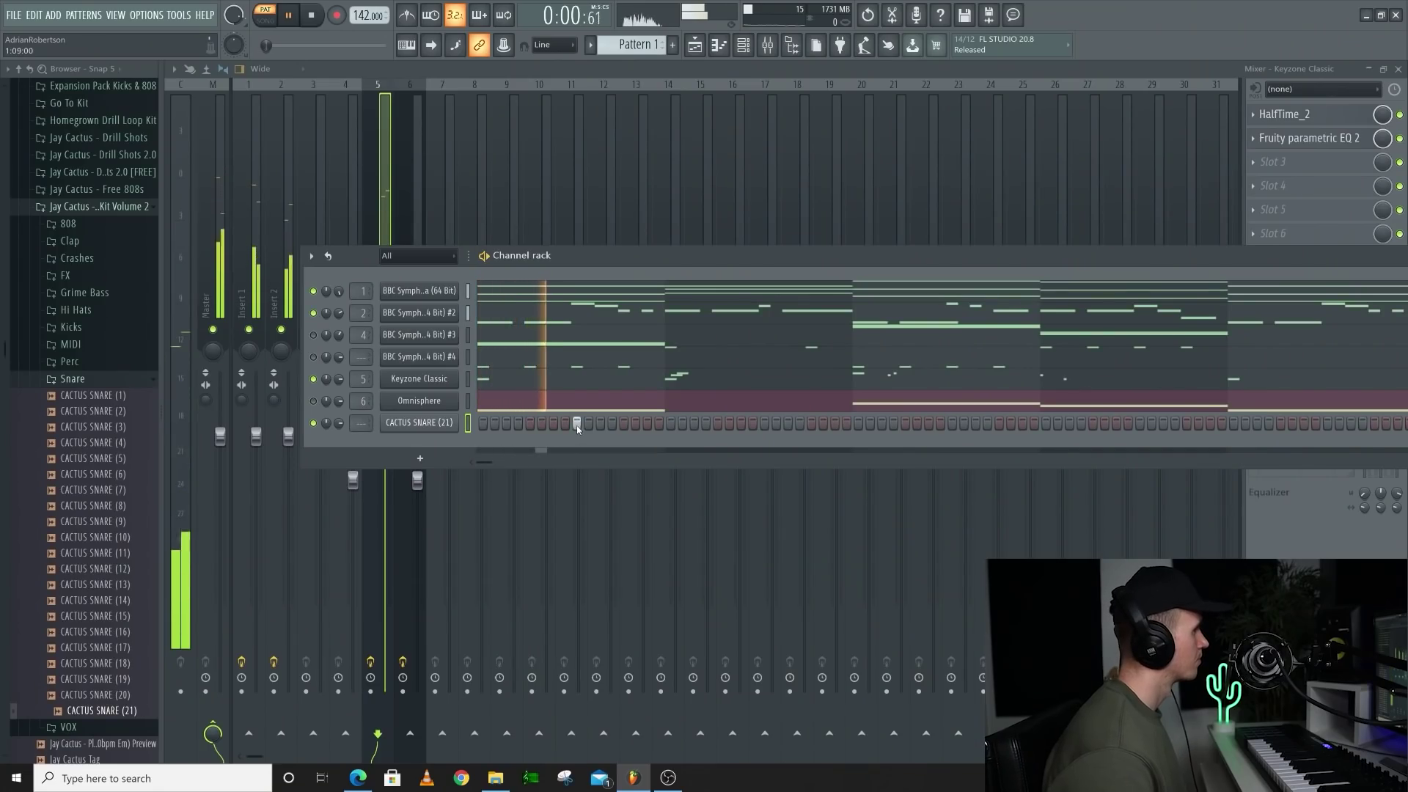
# - Place CACTUS SNARE (21) hits on step 13 of bars 2 and 4 and step 9 of bar 3, repeating the pattern through bar 8
pyautogui.click(812, 424)
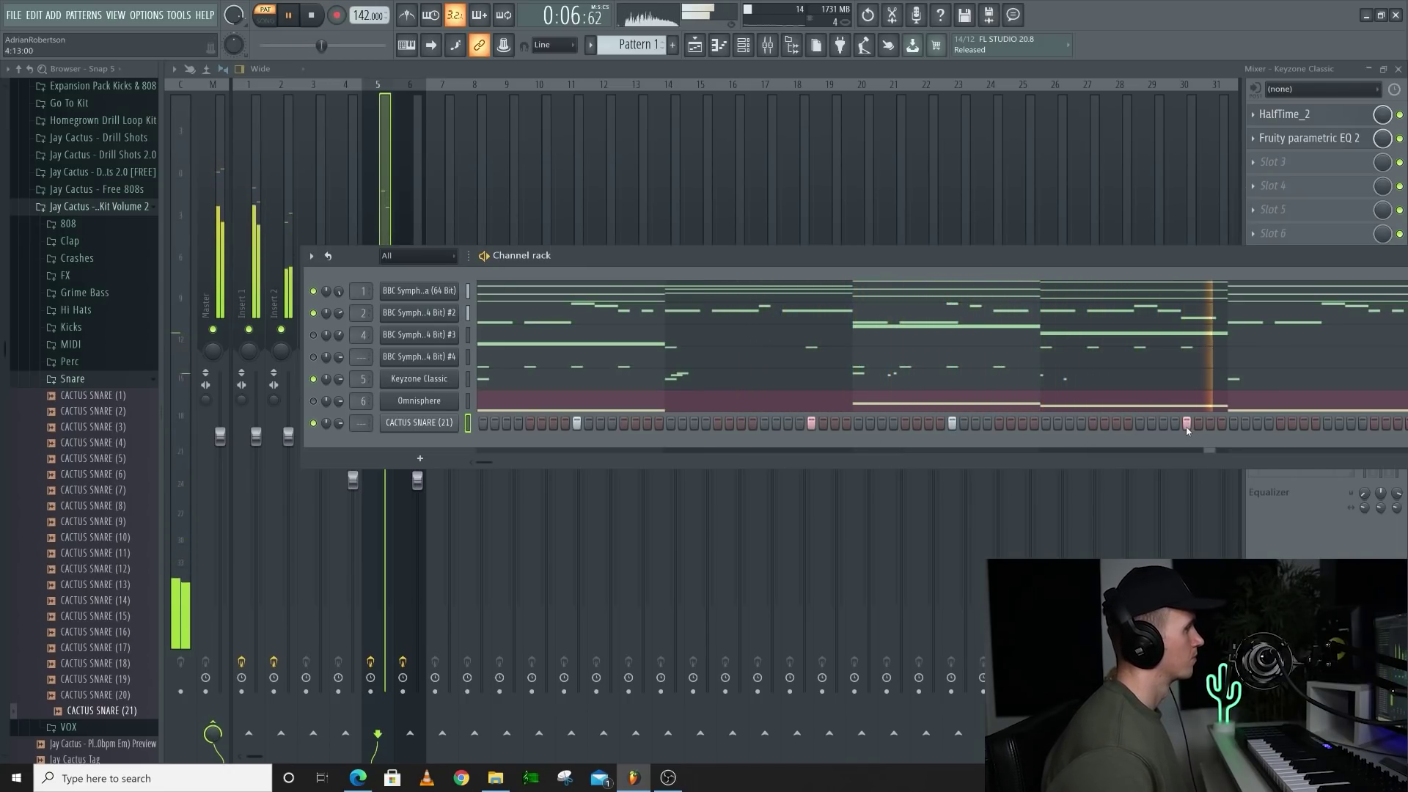
pyautogui.press('F7')
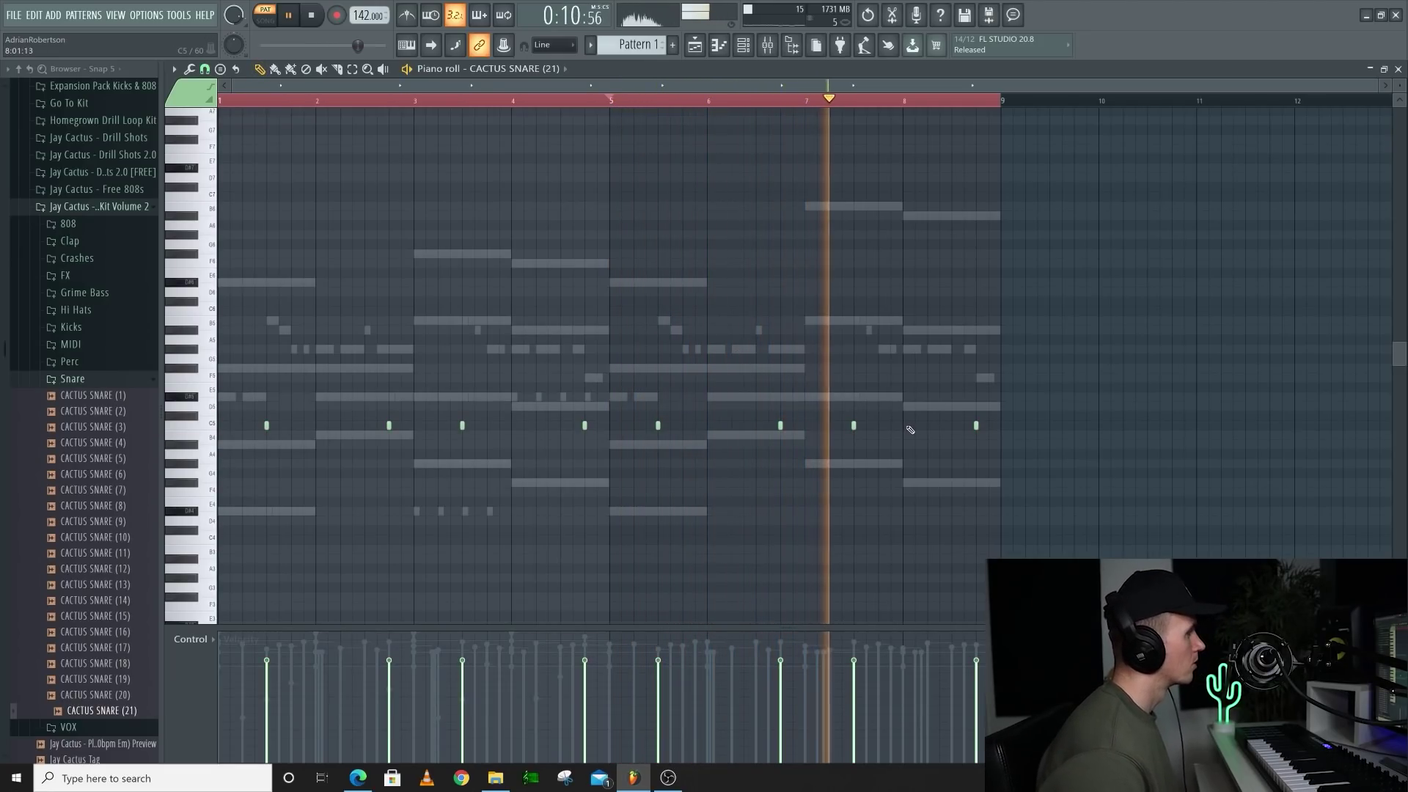
pyautogui.click(944, 425)
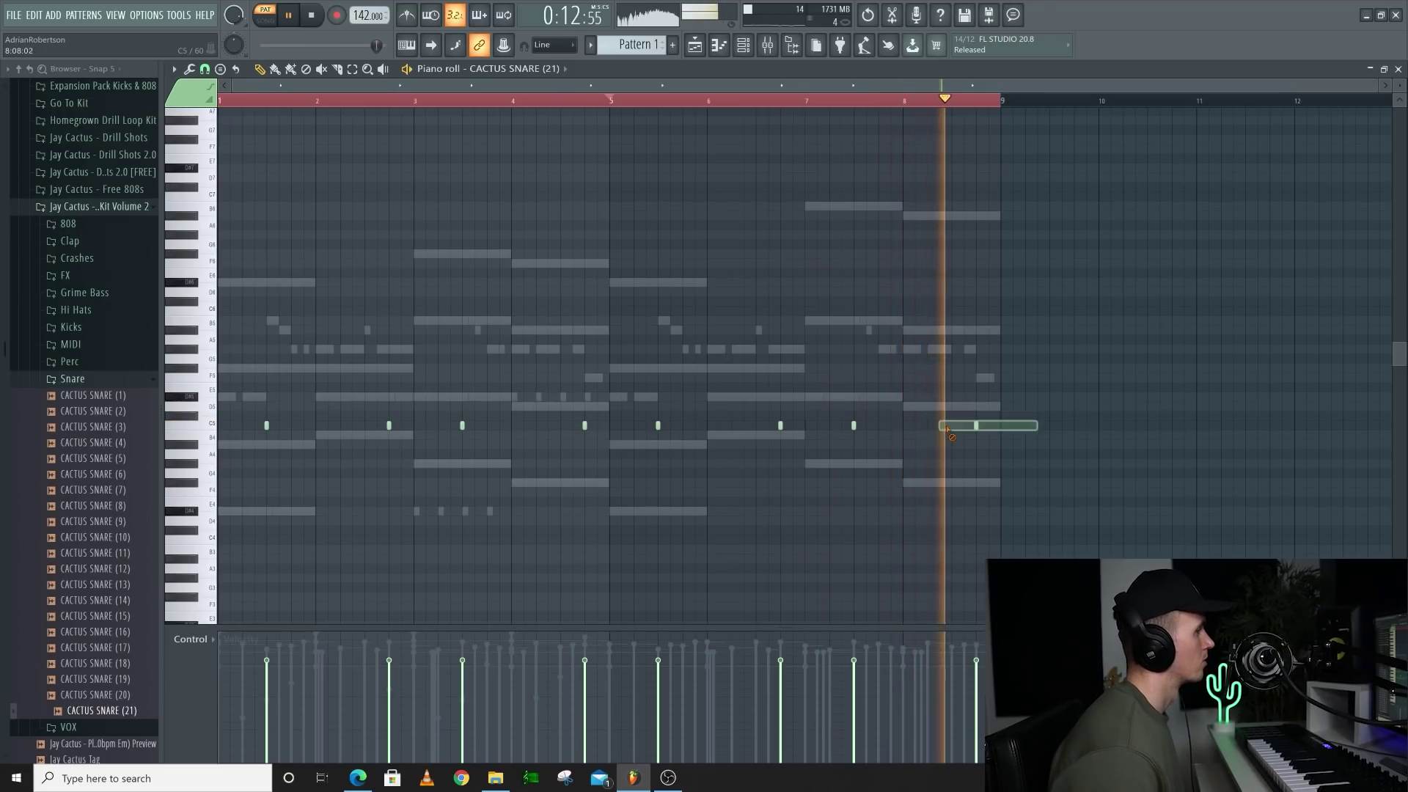
pyautogui.rightClick(952, 430)
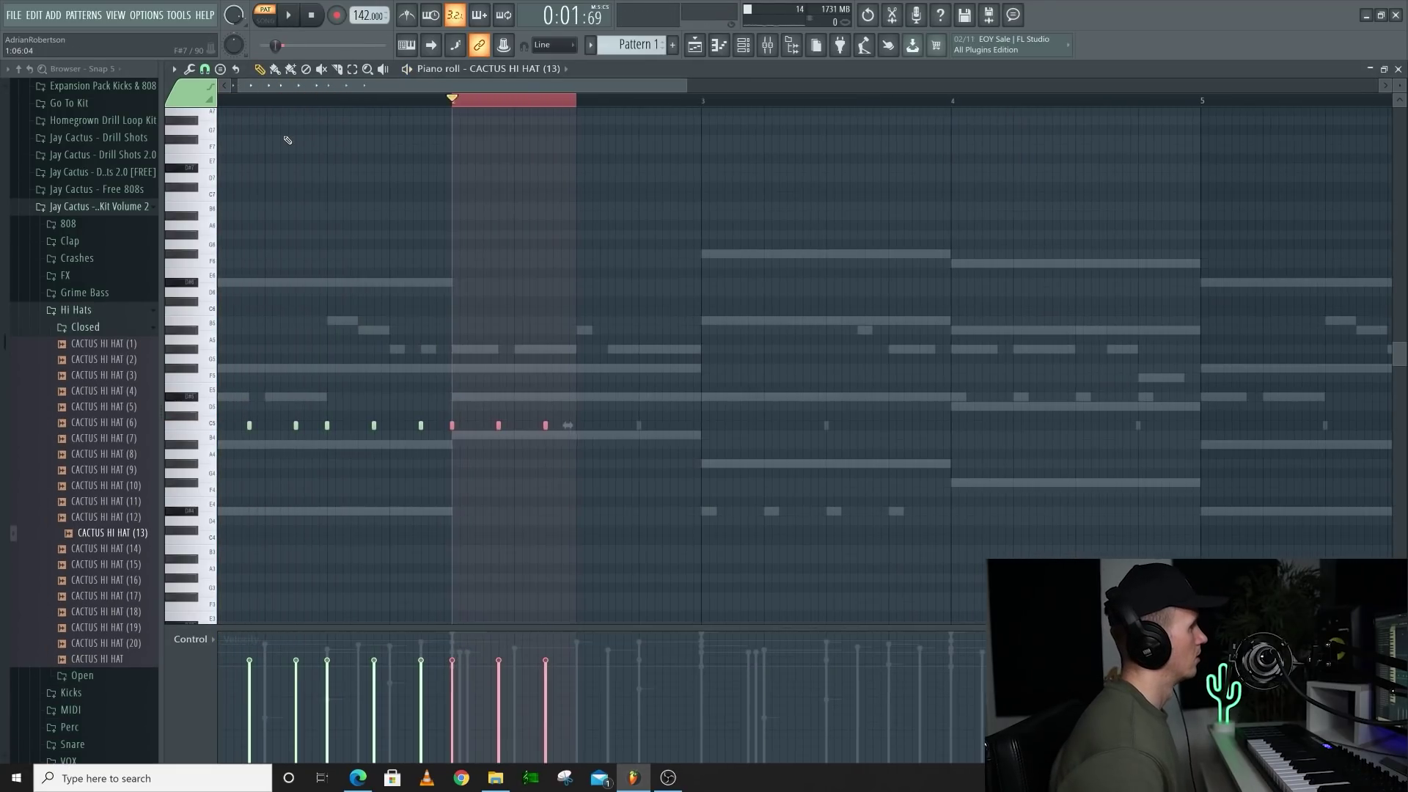
# - Add three hi-hat hits descending through A#4, G#4 and F#4 at the end of bar 1, with falling velocities
pyautogui.scroll(3, 586, 422)
pyautogui.click(602, 444)
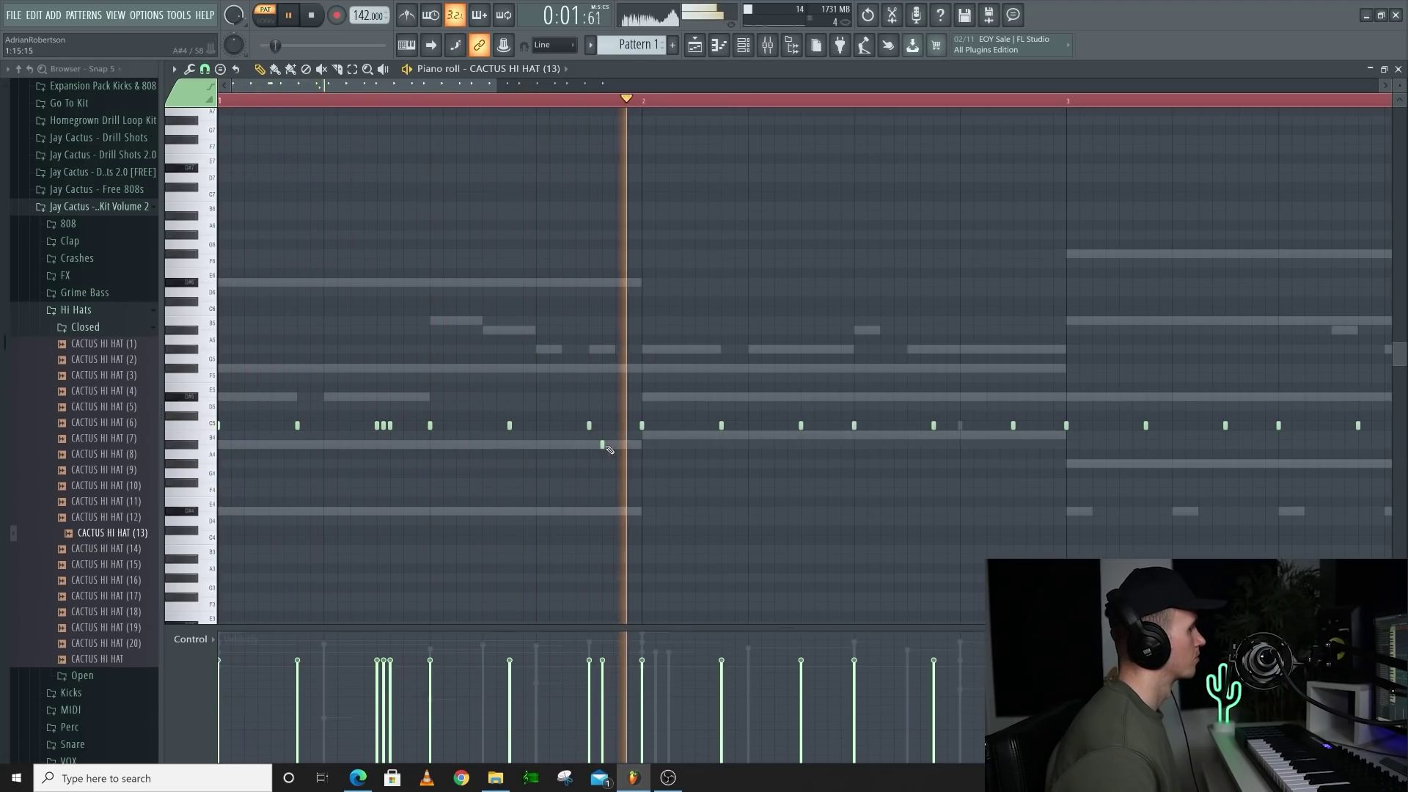
pyautogui.press('space')
pyautogui.press('space')
pyautogui.scroll(4, 594, 454)
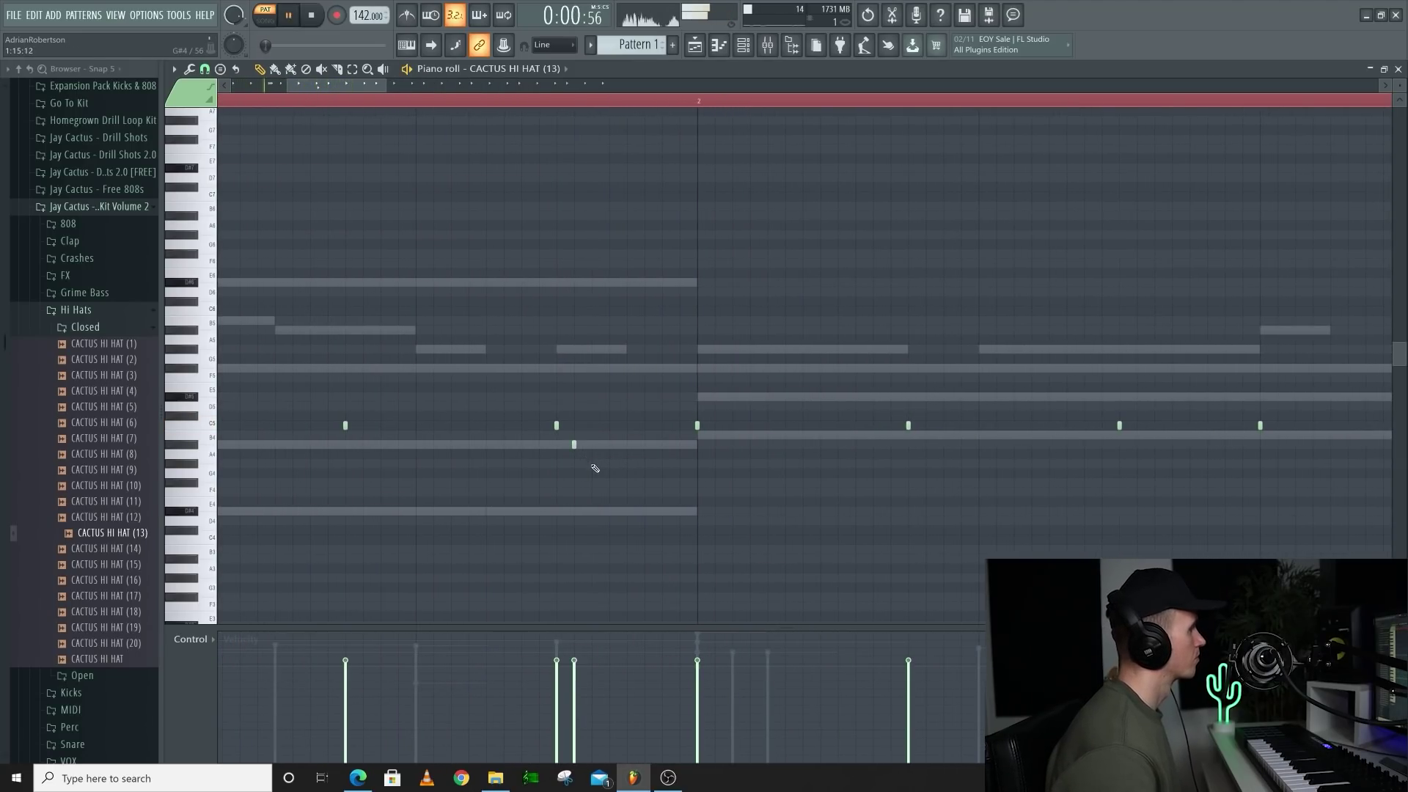
pyautogui.click(611, 483)
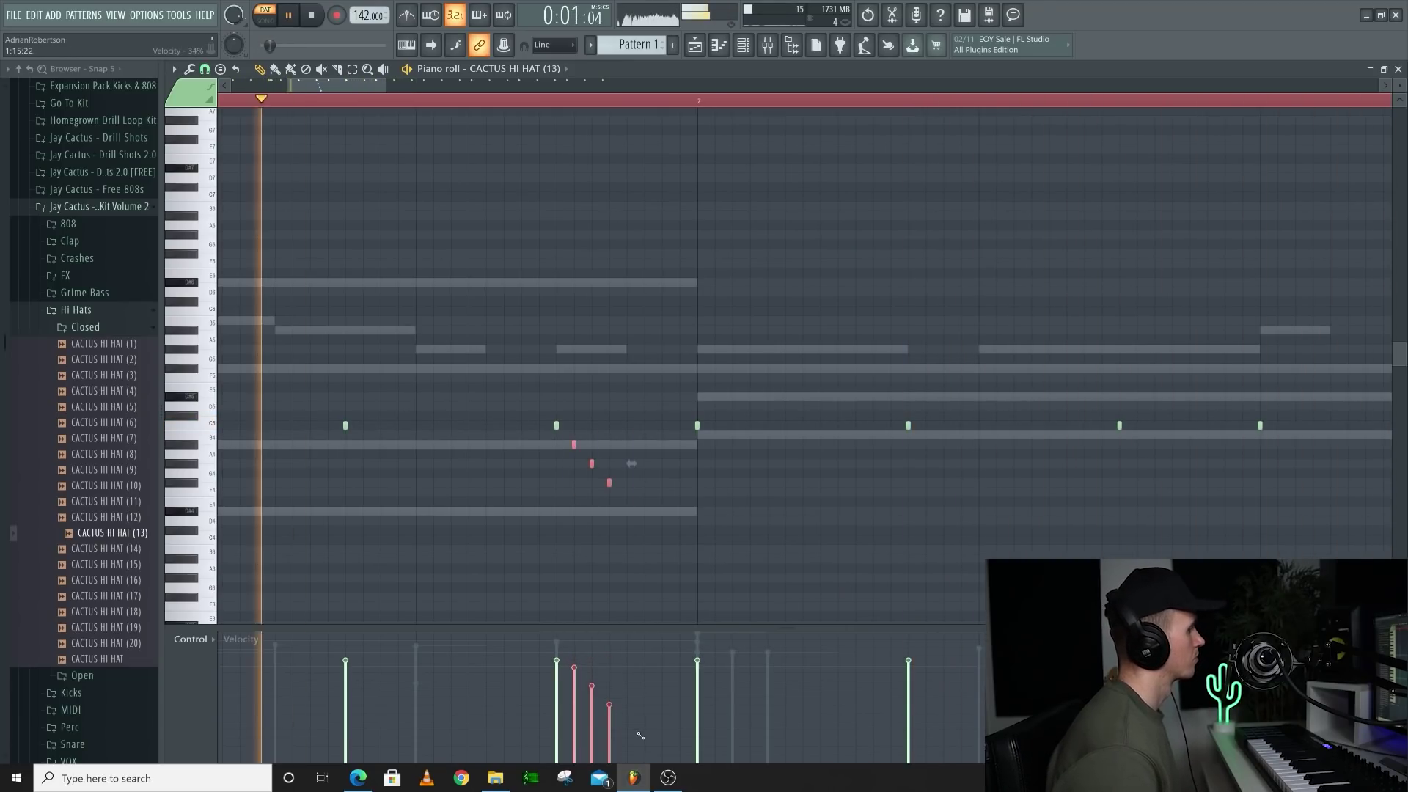
pyautogui.moveTo(640, 736); pyautogui.dragTo(642, 754)
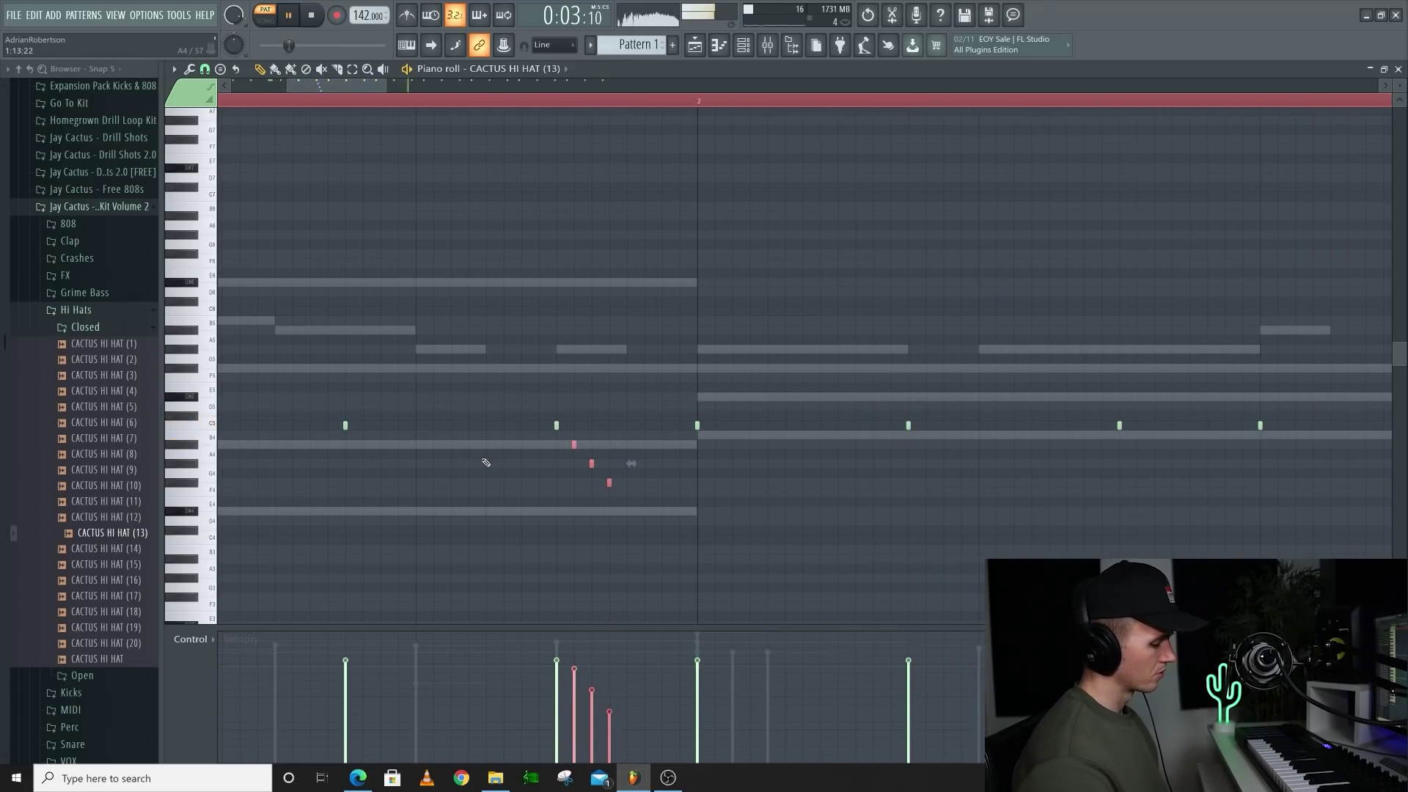
# - Add one quieter hi-hat hit right after step 7 of bar 2 and two right after step 4 of bar 3
pyautogui.scroll(-5, 486, 462)
pyautogui.click(639, 396)
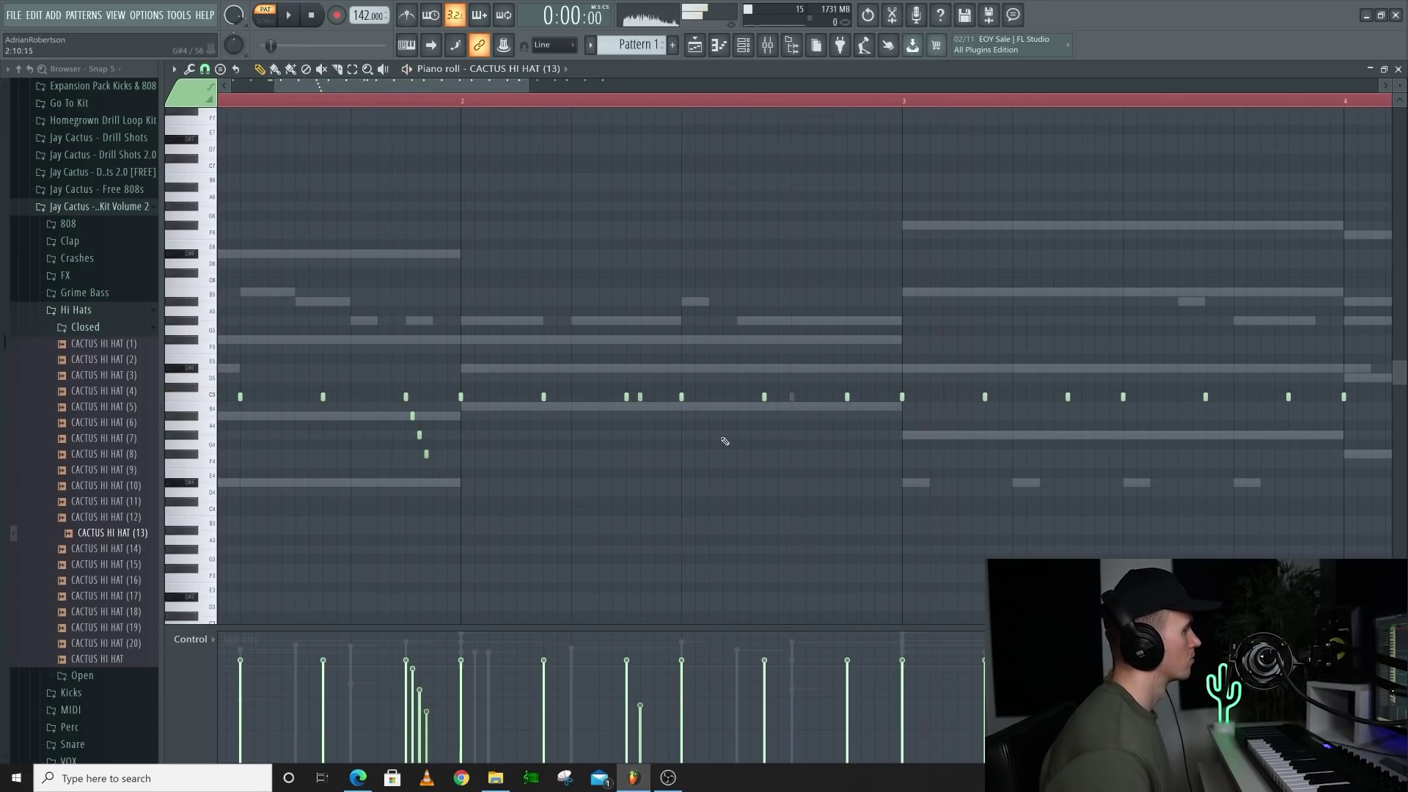
pyautogui.hscroll(5, 513, 401)
pyautogui.moveTo(486, 405); pyautogui.dragTo(471, 406)
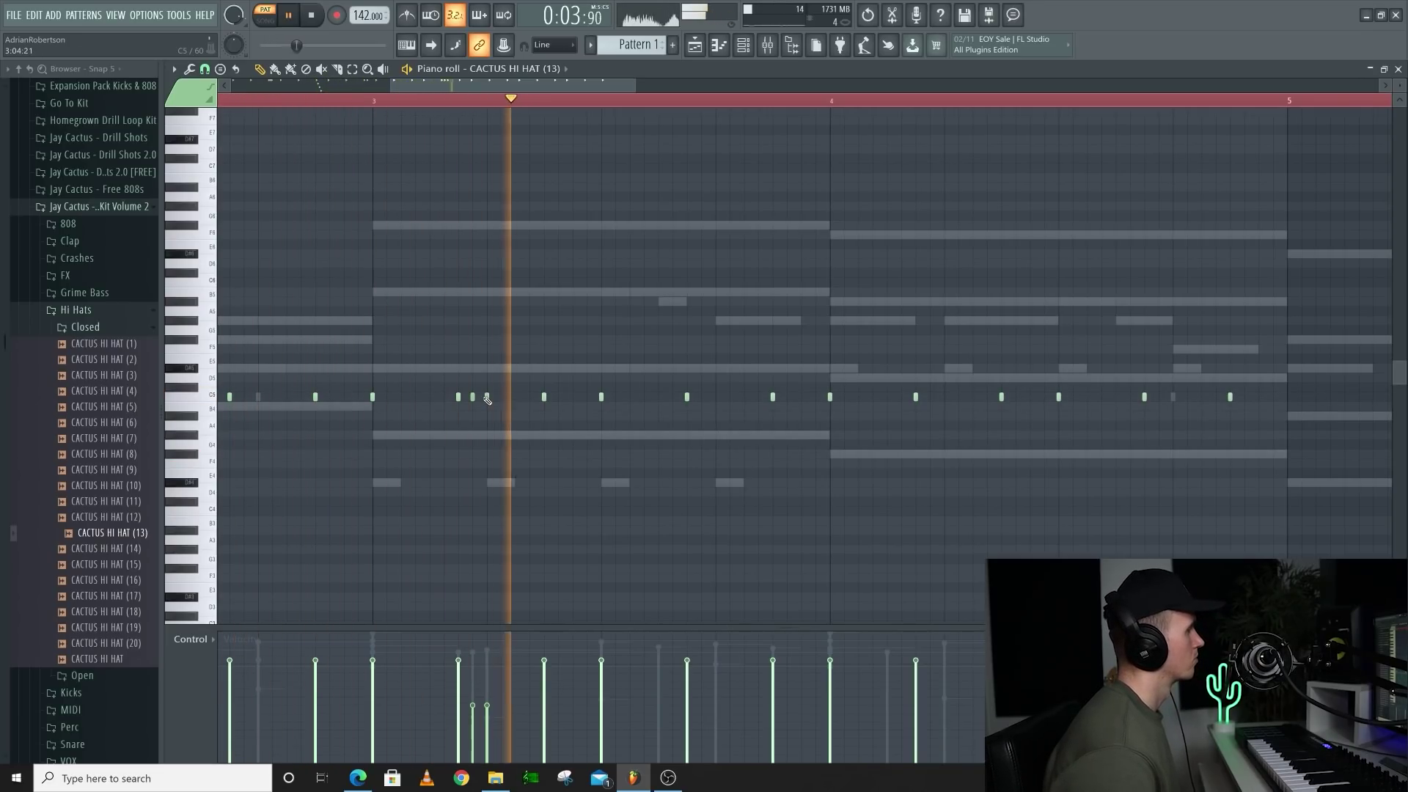
# - Add quieter B4 and A#4 hi-hat hits at the end of bar 4 and duplicate the four-bar pattern into bars 5 to 8
pyautogui.hscroll(1, 440, 411)
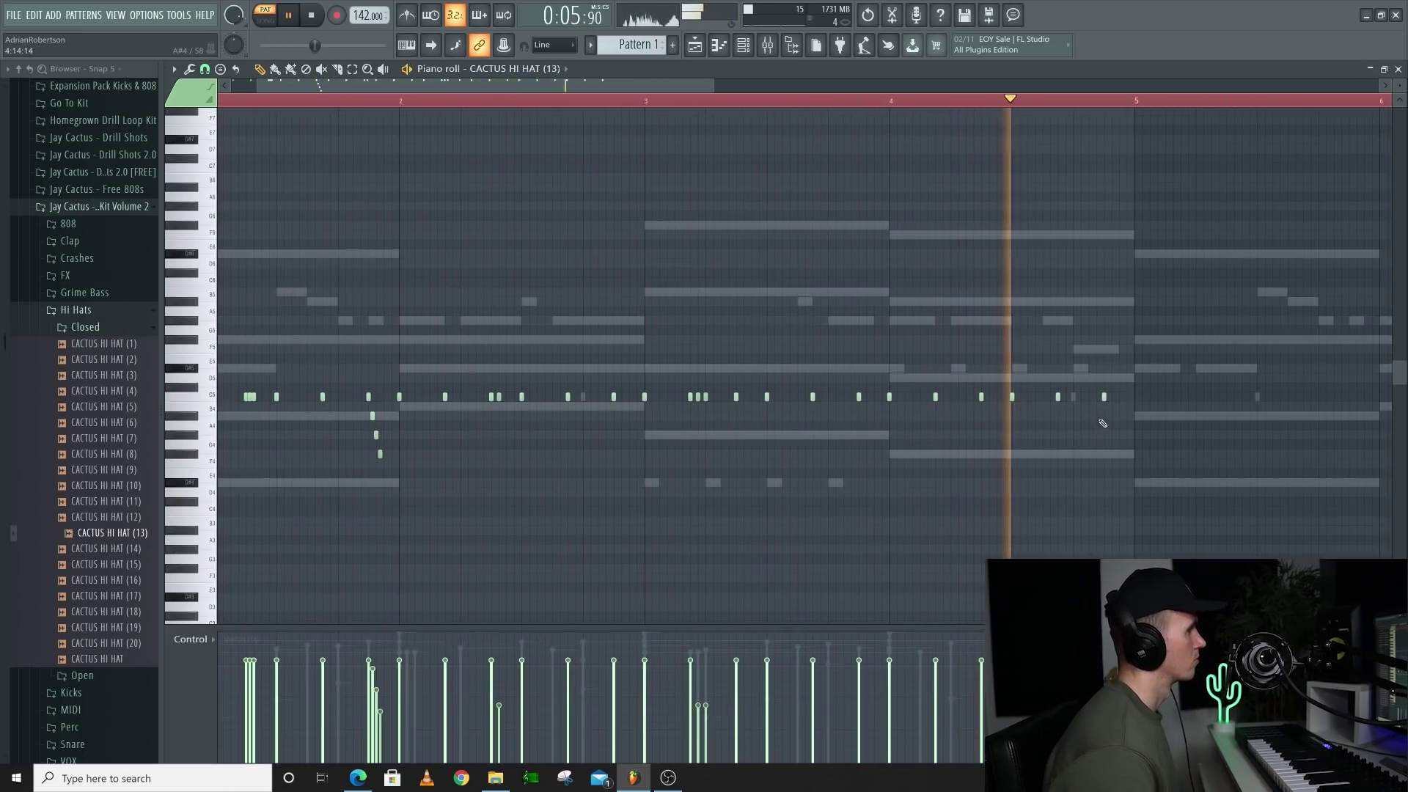
pyautogui.press('space')
pyautogui.hotkey('ctrl', 'a')
pyautogui.press('pagedown')
pyautogui.press('pagedown')
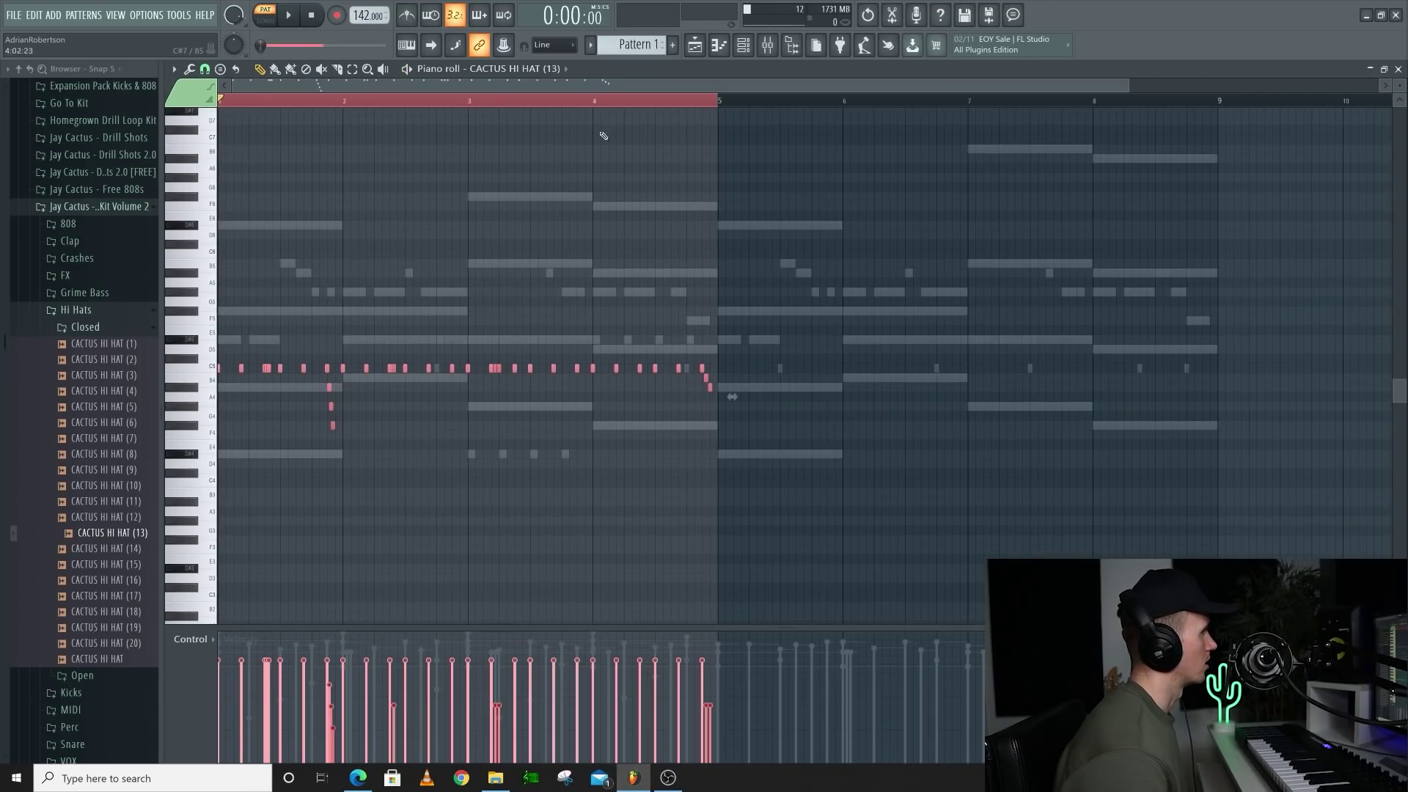
pyautogui.hotkey('ctrl', 'b')
pyautogui.hotkey('ctrl', 'd')
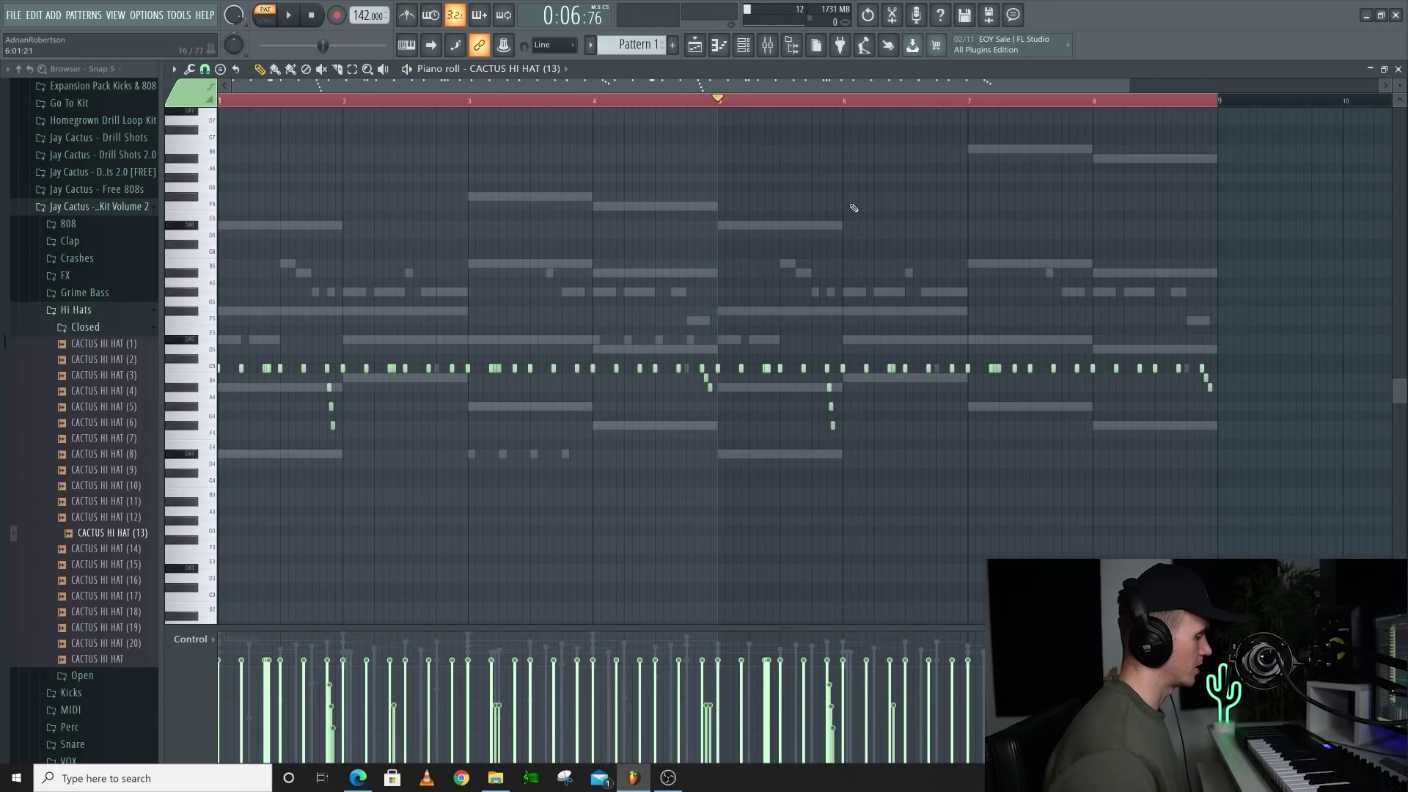
# - Replace the descending hi-hat roll at the end of bar 5 with two hits on G#4 and F#4
pyautogui.press('space')
pyautogui.keyDown('ctrl'); pyautogui.scroll(3, 855, 211); pyautogui.keyUp('ctrl')
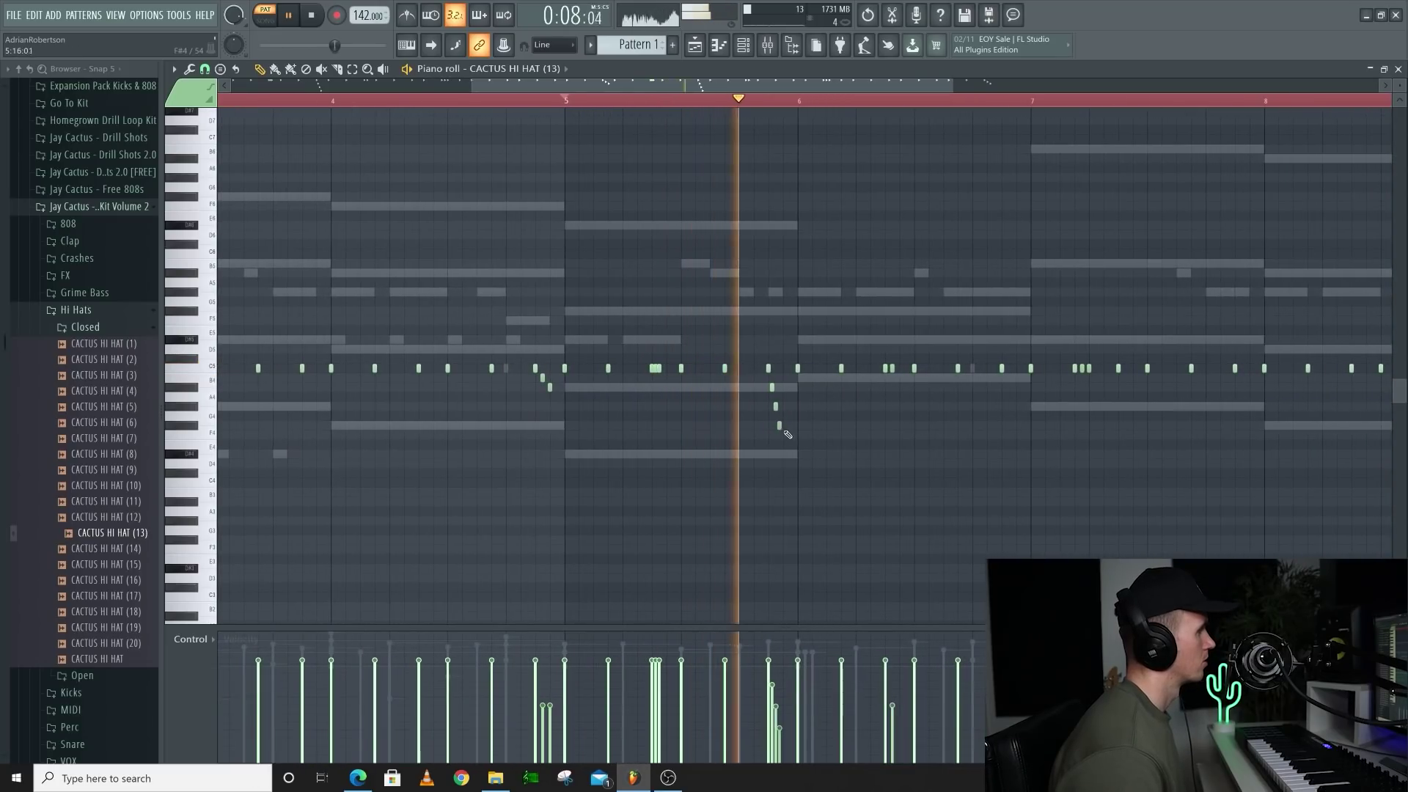
pyautogui.press('space')
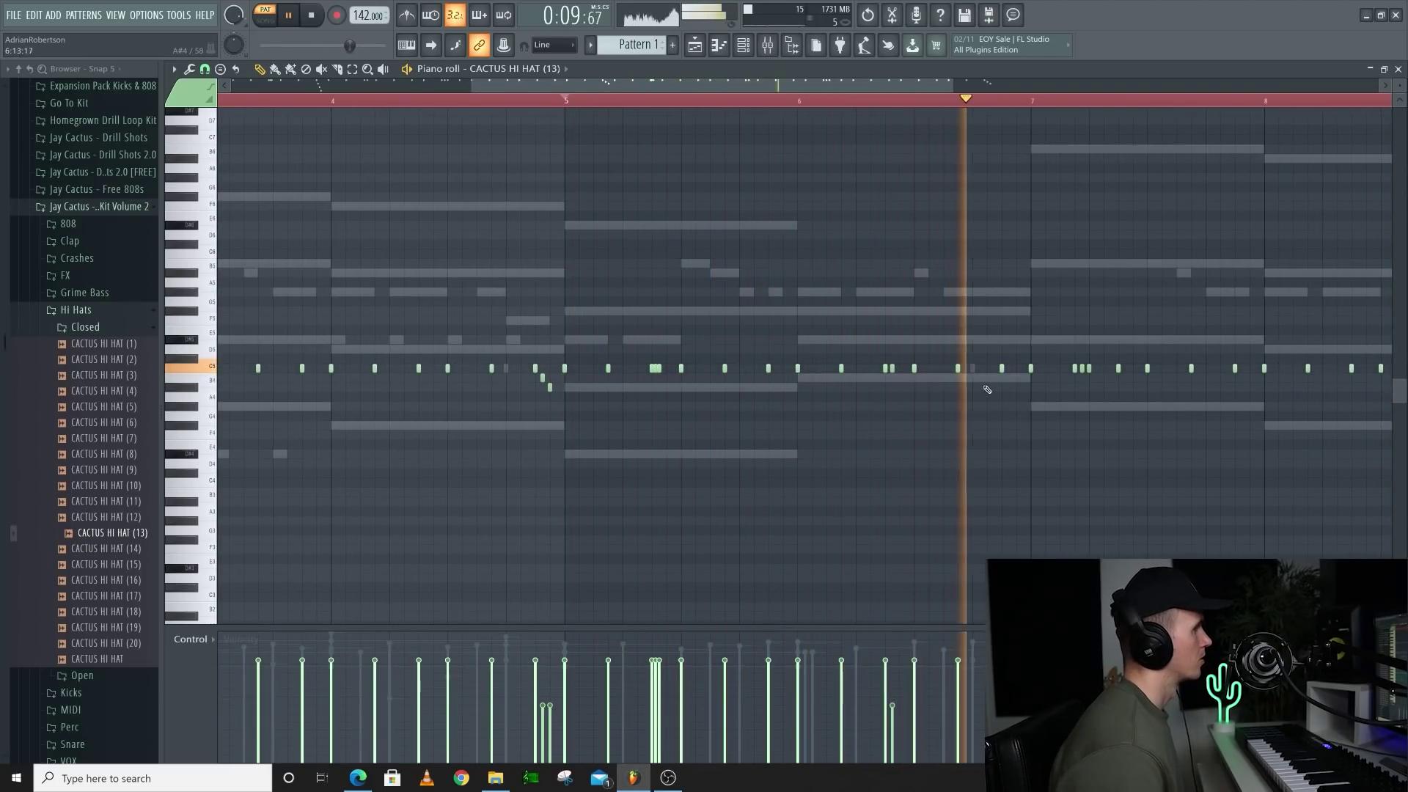
pyautogui.keyDown('ctrl'); pyautogui.scroll(-3, 895, 356); pyautogui.keyUp('ctrl')
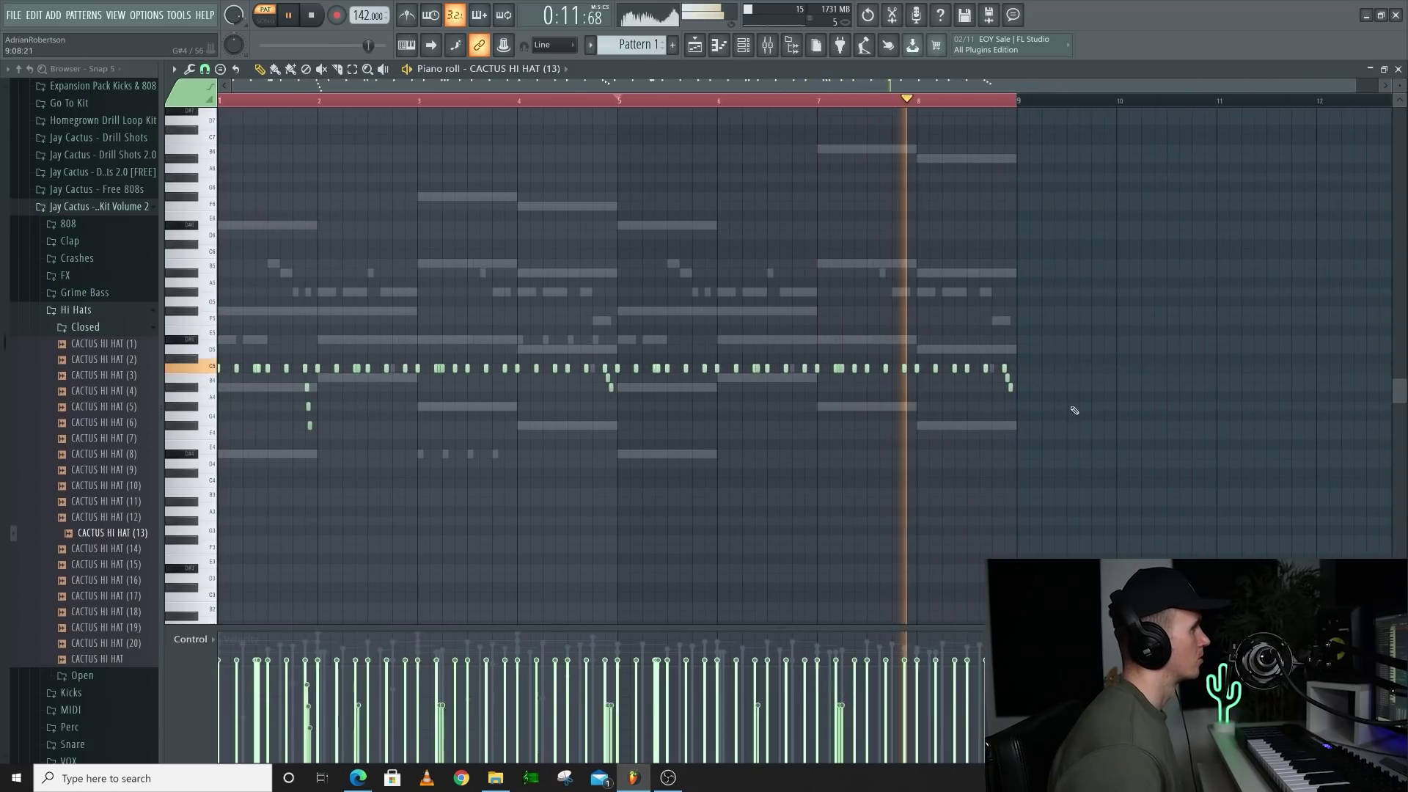
pyautogui.keyDown('ctrl'); pyautogui.scroll(3, 903, 372); pyautogui.keyUp('ctrl')
pyautogui.press('space')
# - Draw a one-and-a-half-bar D#5 note from bar 1 and a half-bar G#5 note at the start of bar 3
pyautogui.keyDown('ctrl'); pyautogui.scroll(-3, 330, 389); pyautogui.keyUp('ctrl')
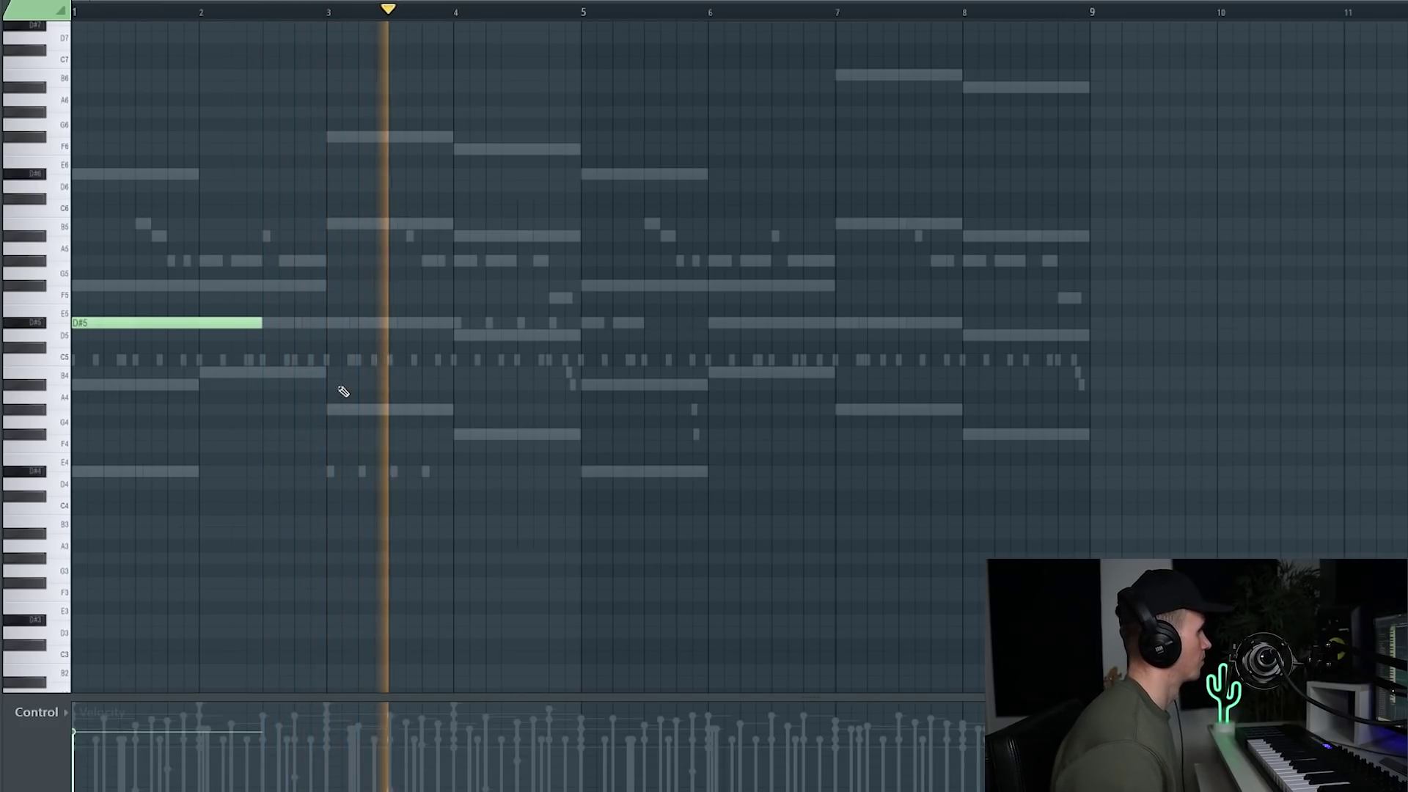
pyautogui.press('space')
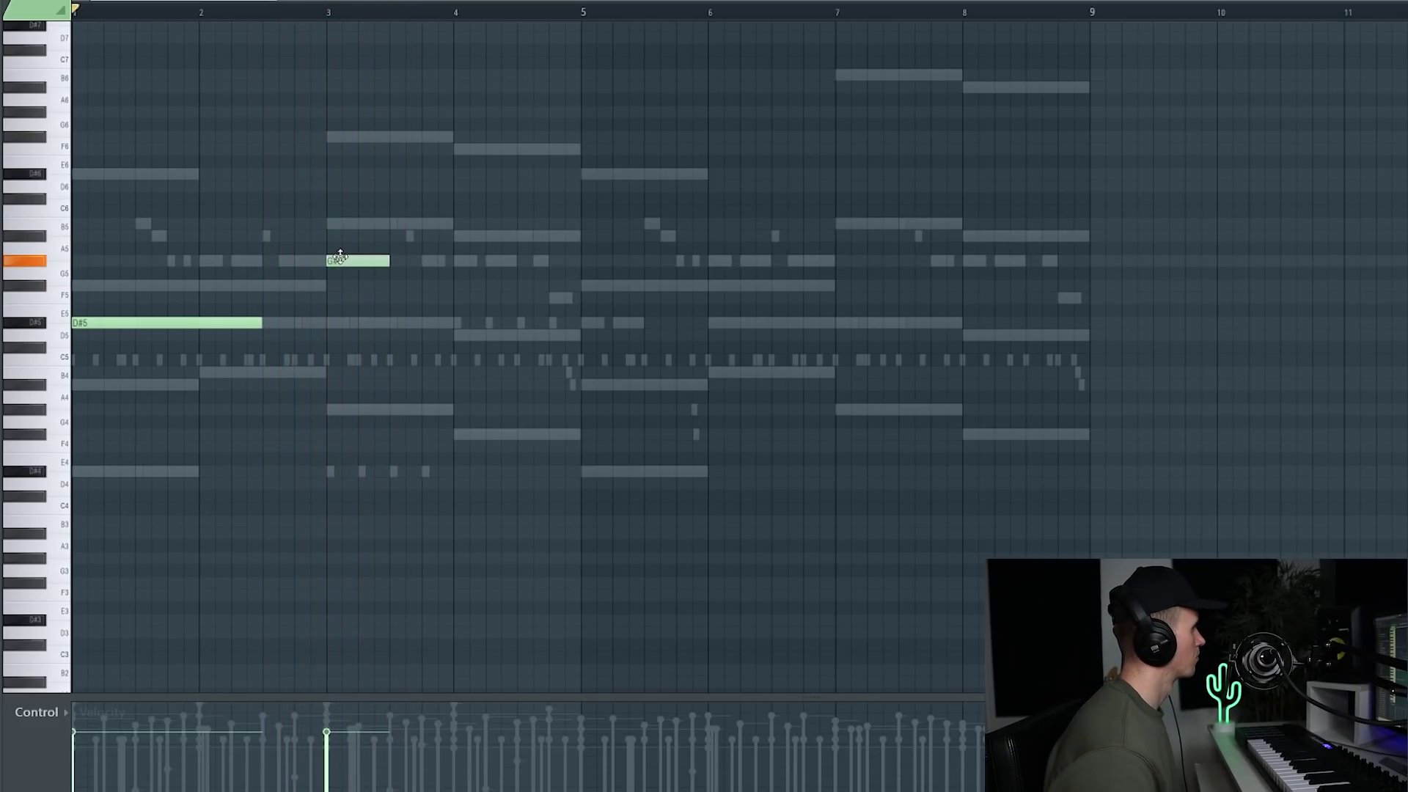
pyautogui.press('space')
pyautogui.scroll(3, 362, 304)
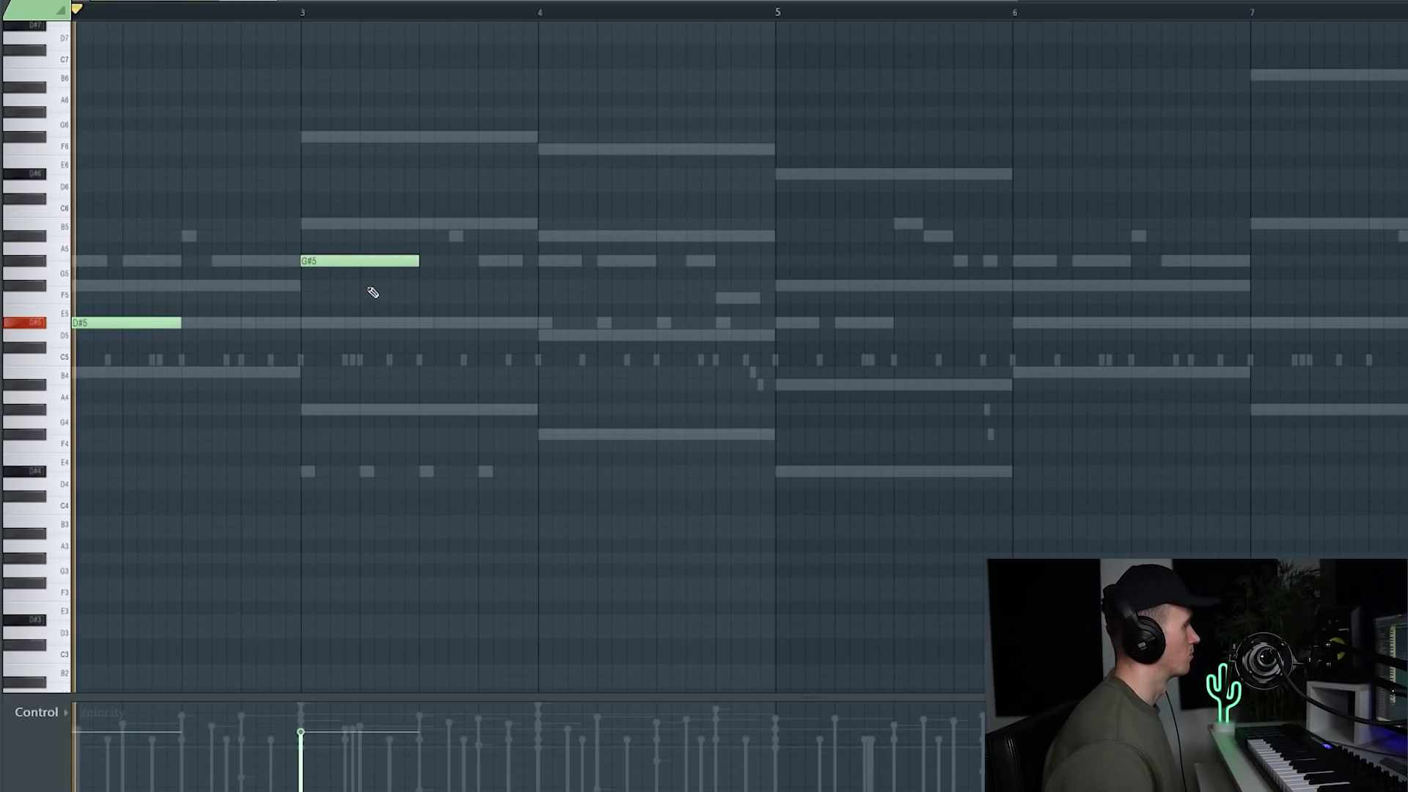
pyautogui.press('space')
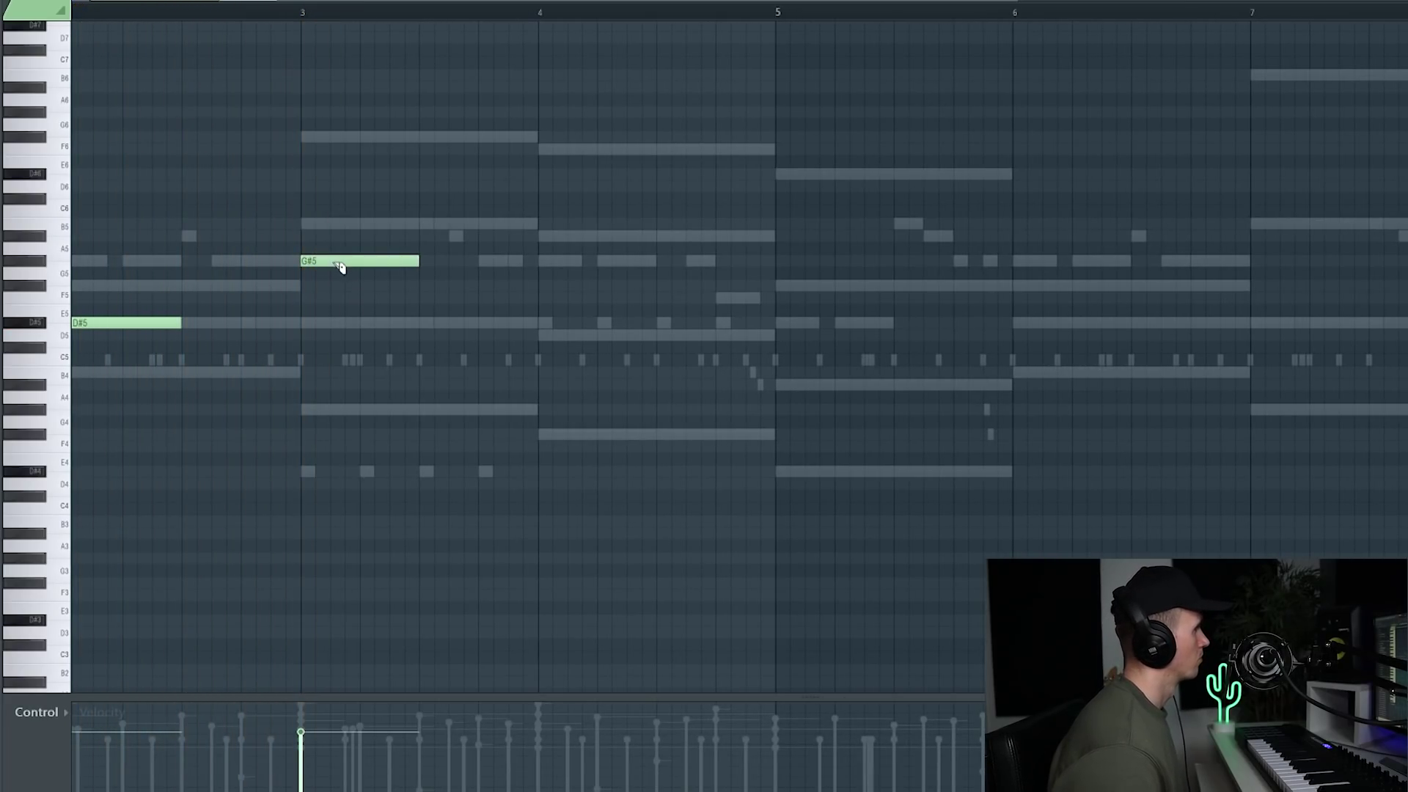
# - Turn the G#5 in bar 3 into three notes starting two steps apart, checking them in playback
pyautogui.scroll(2, 365, 271)
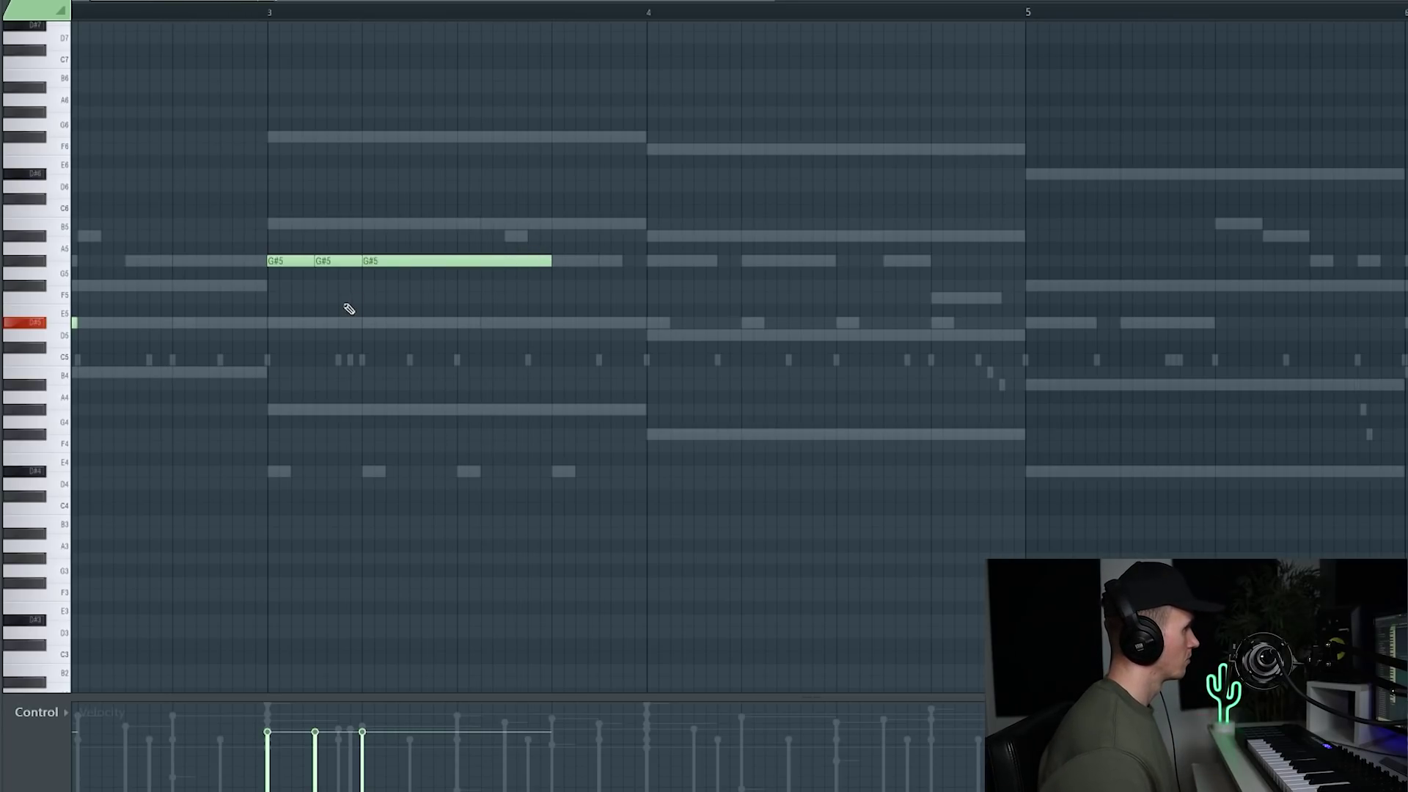
pyautogui.press('space')
pyautogui.scroll(-3, 350, 309)
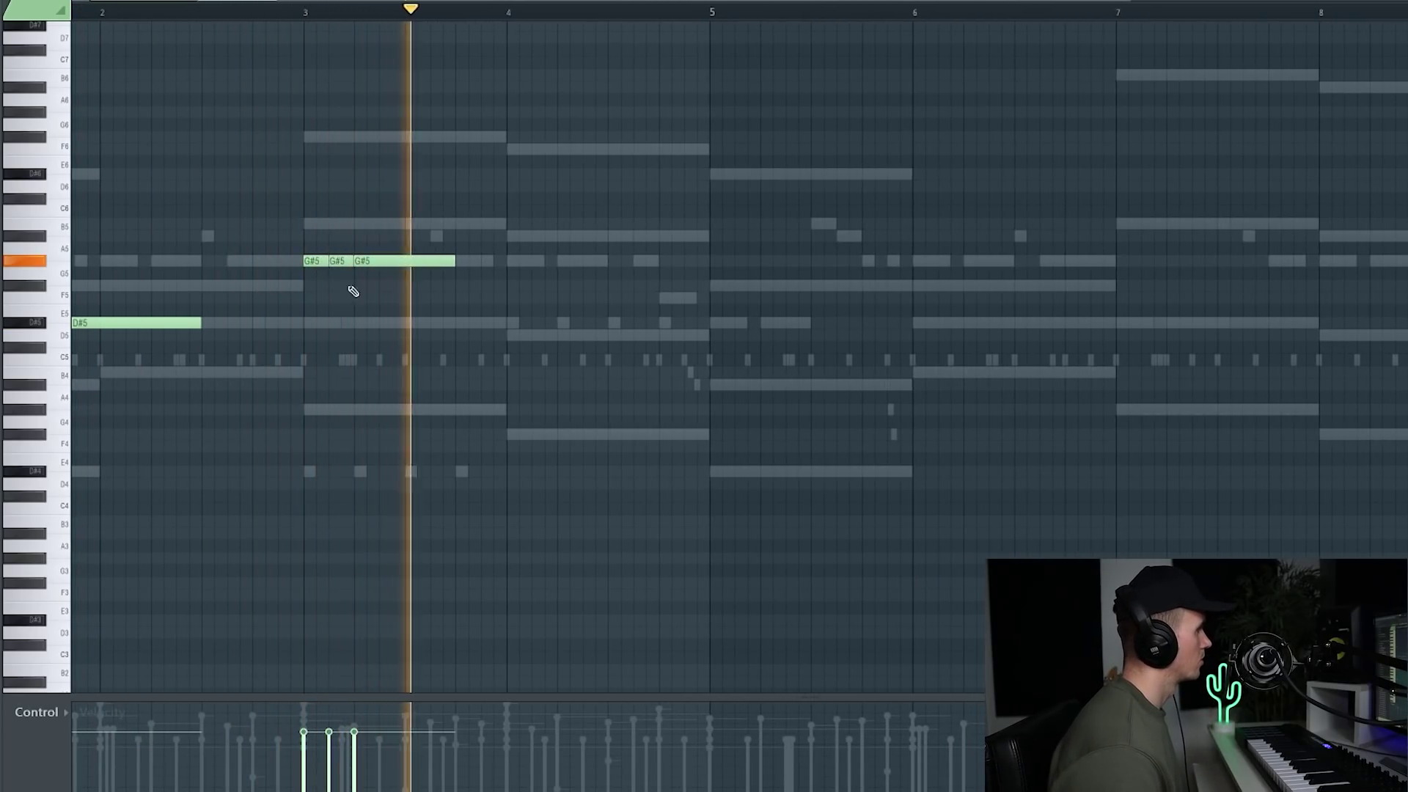
pyautogui.press('space')
pyautogui.scroll(3, 351, 323)
pyautogui.scroll(2, 389, 348)
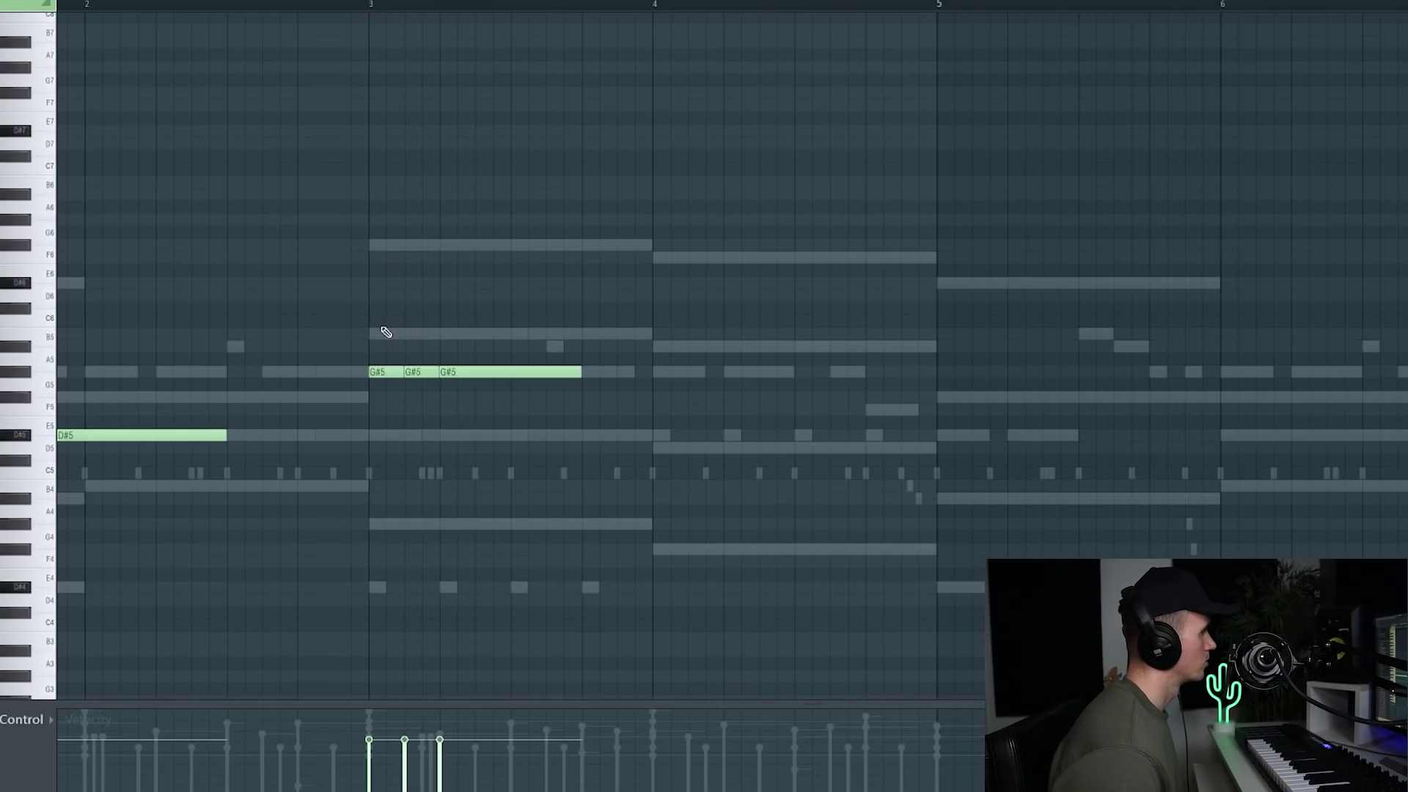
# - Place a short F#6 slide note over the second G#5 note in bar 3
pyautogui.moveTo(402, 334); pyautogui.dragTo(408, 334)
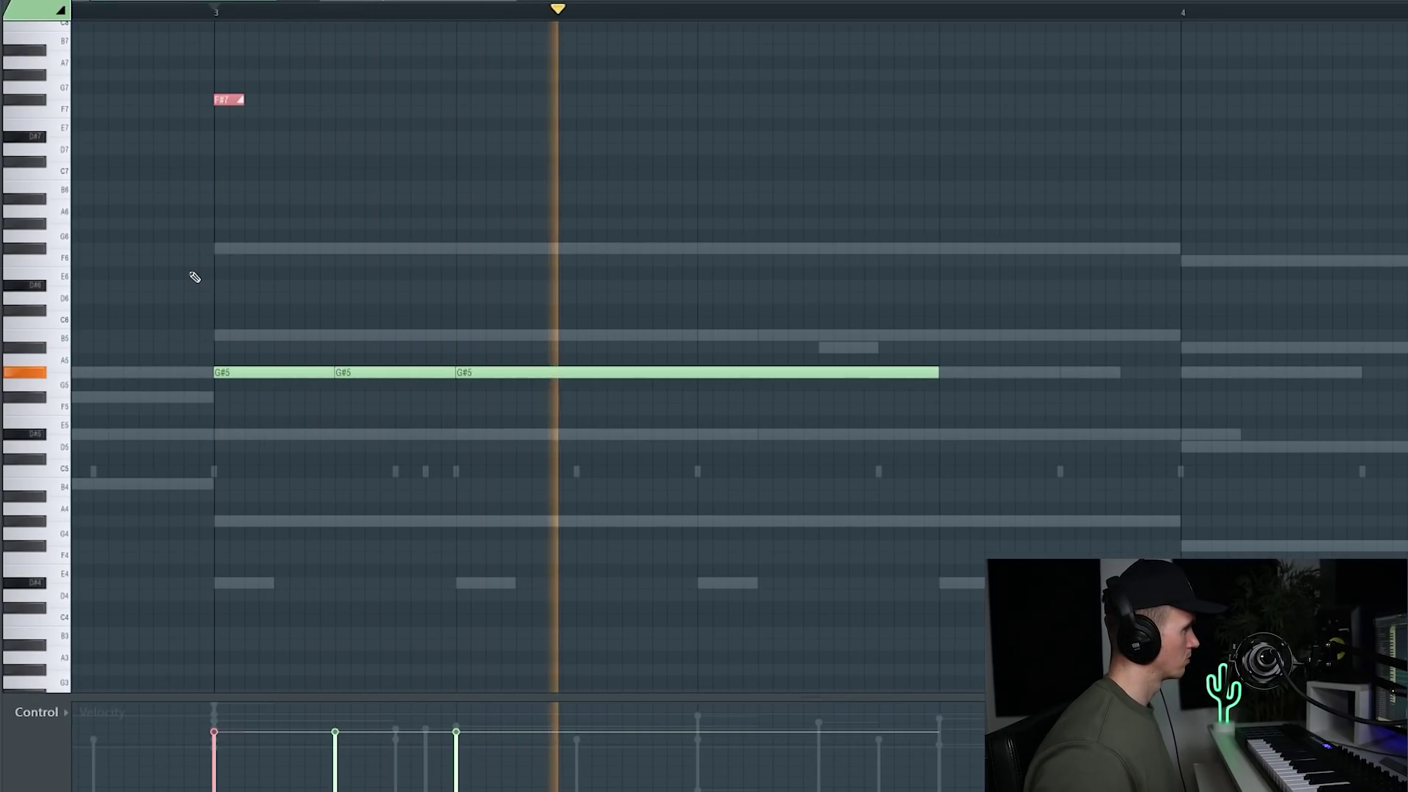
pyautogui.hotkey('ctrl', 'Down')
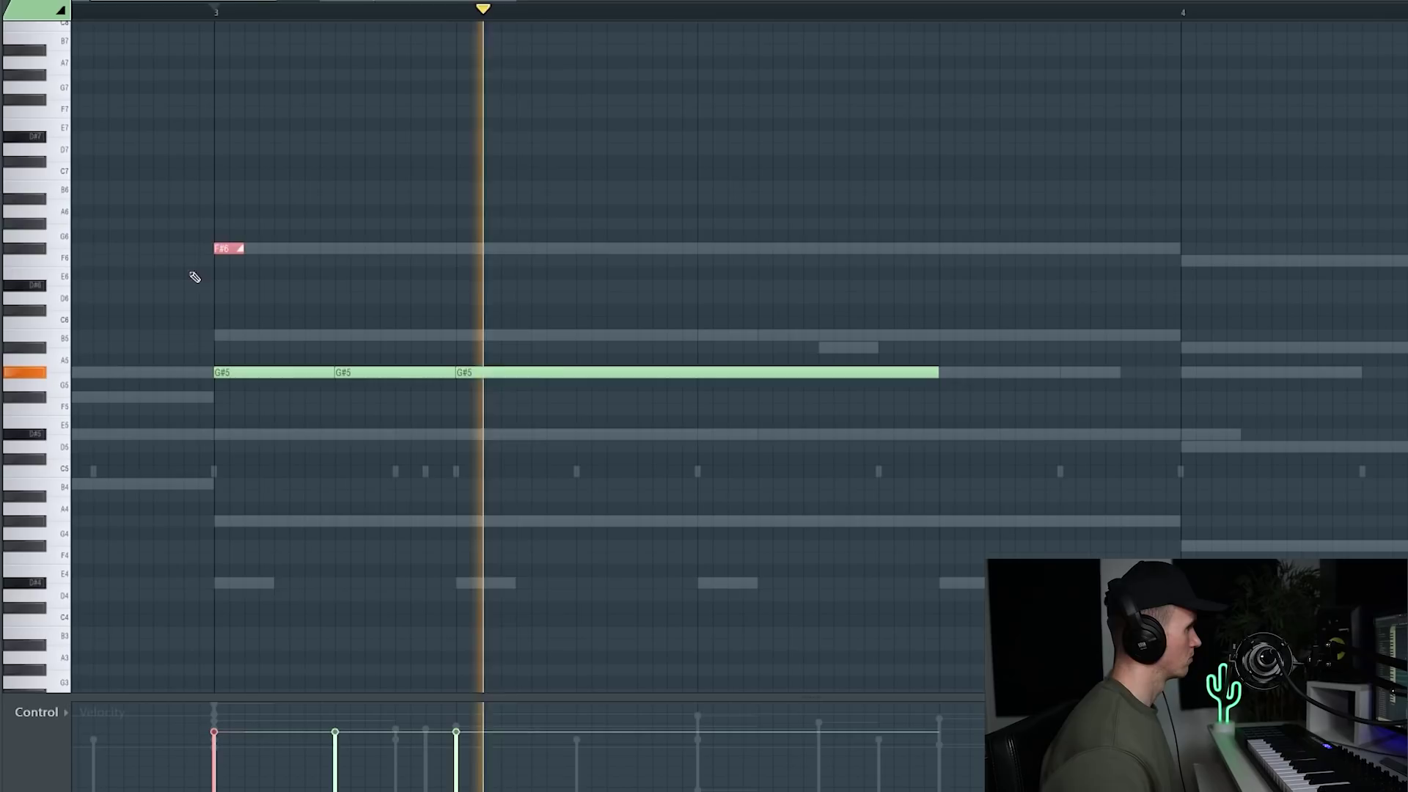
pyautogui.scroll(-5, 220, 277)
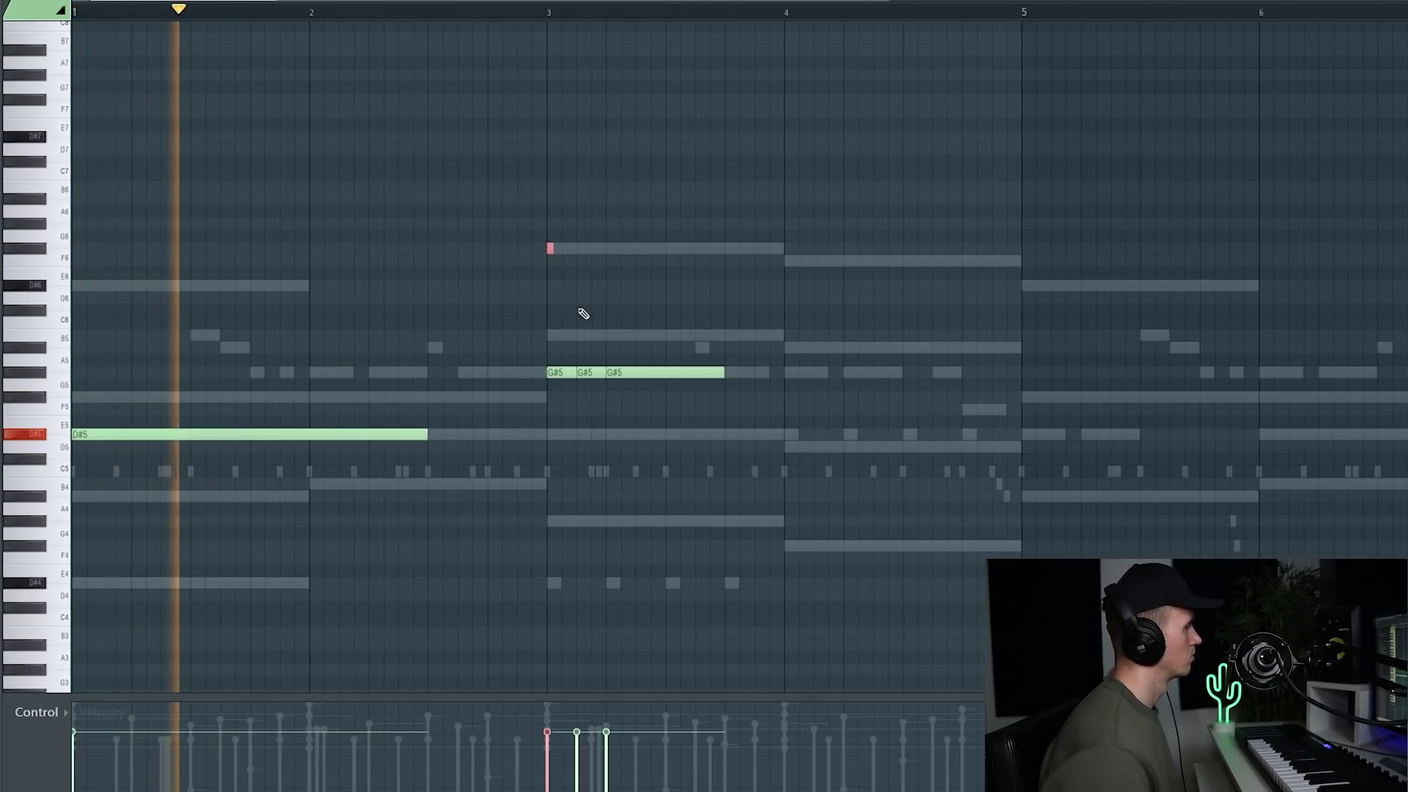
pyautogui.scroll(3, 519, 286)
pyautogui.moveTo(519, 286); pyautogui.dragTo(584, 287)
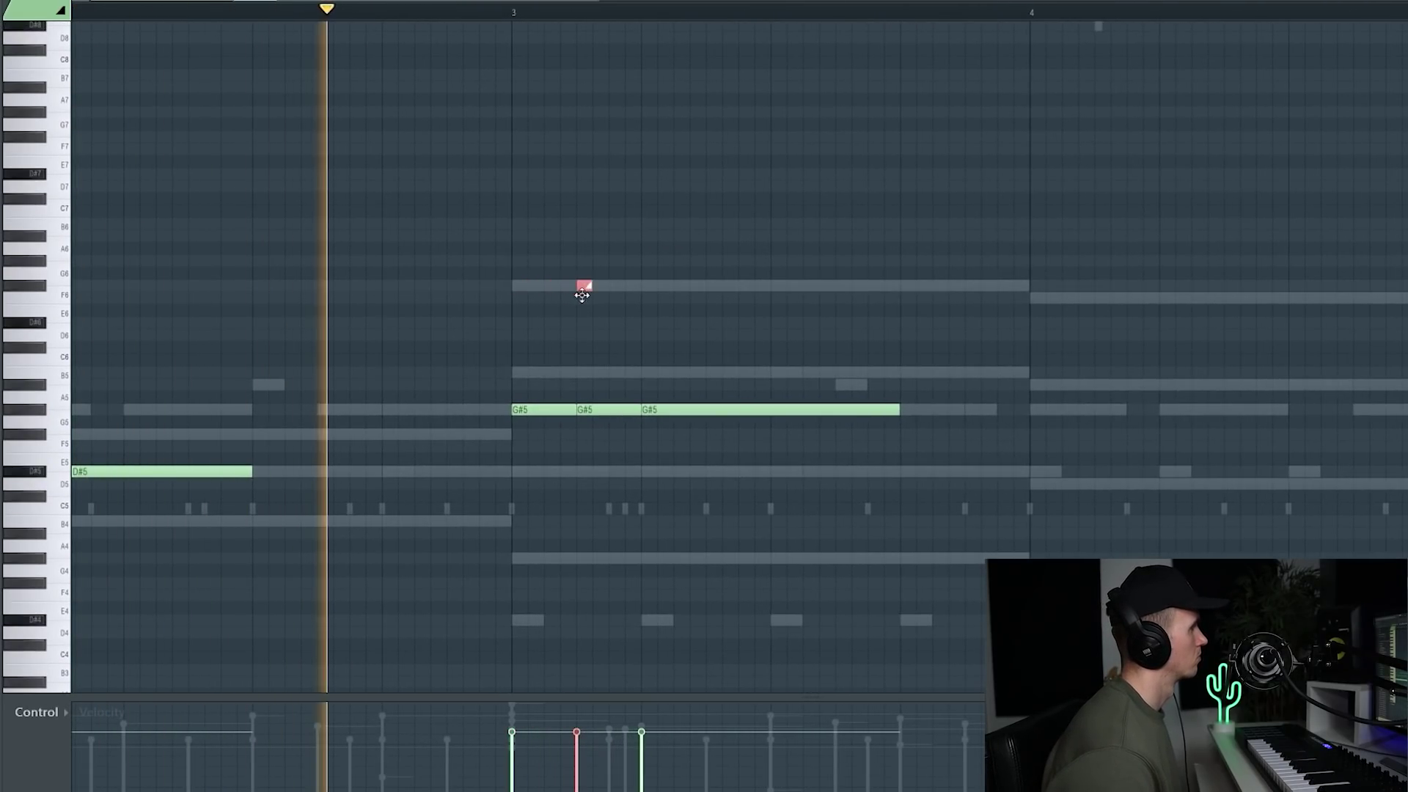
pyautogui.press('space')
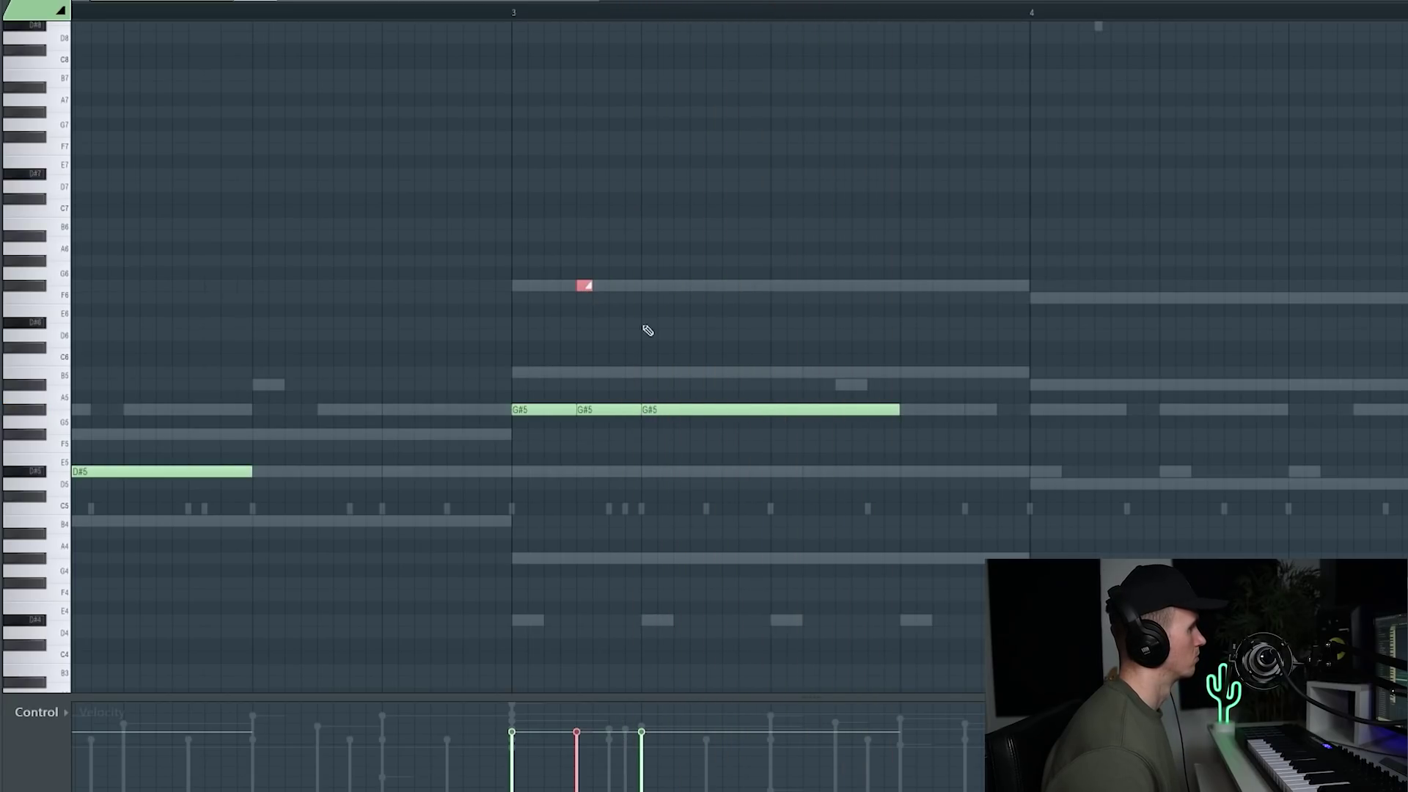
# - Add a short B5 slide note over the third G#5 note in bar 3 and play it back
pyautogui.scroll(-4, 663, 389)
pyautogui.press('space')
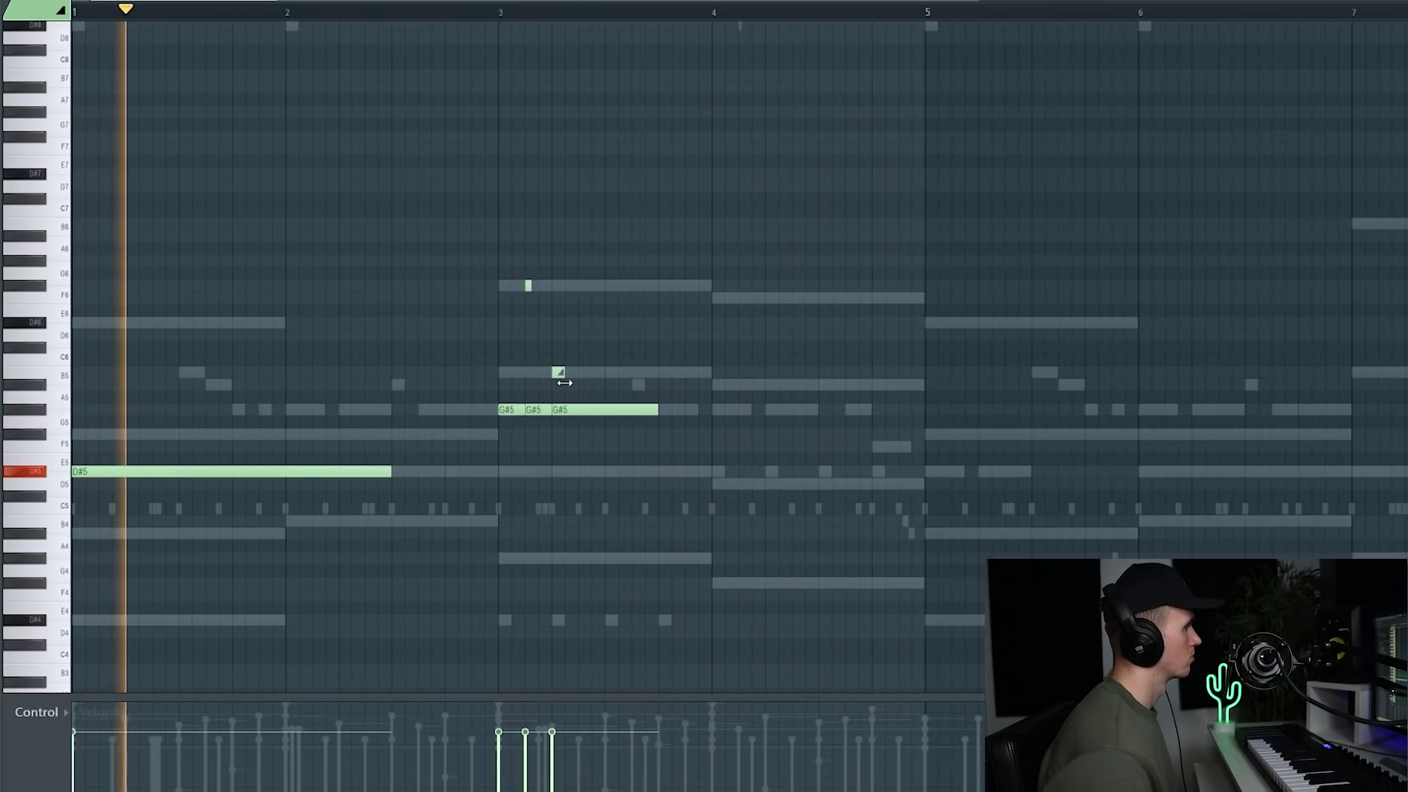
pyautogui.click(521, 12)
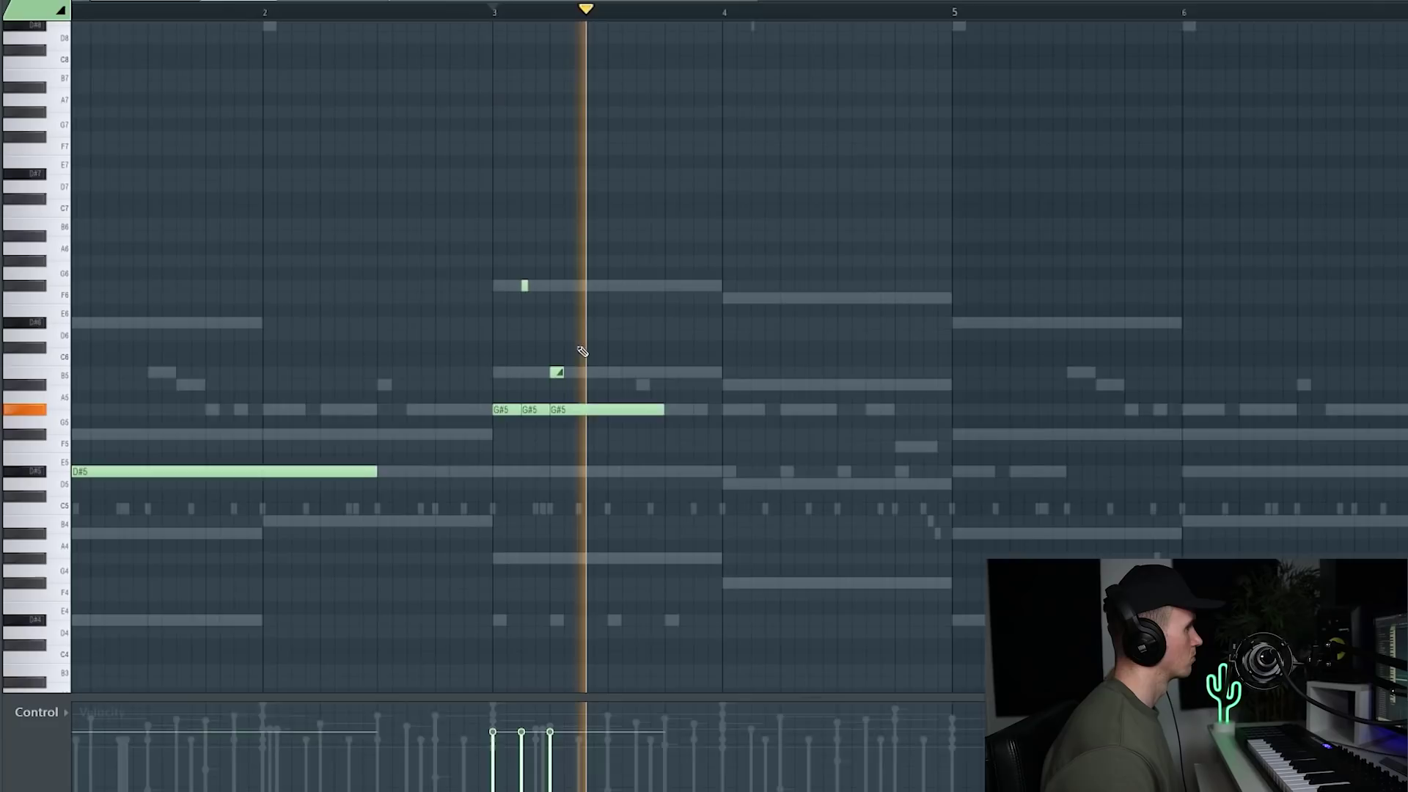
# - Extend the last G#5 to the end of bar 3 and add F#5 in the second half of bar 4, repeating the pattern through bar 8
pyautogui.scroll(3, 570, 374)
pyautogui.moveTo(752, 410); pyautogui.dragTo(869, 410)
pyautogui.scroll(-3, 420, 409)
pyautogui.click(674, 434)
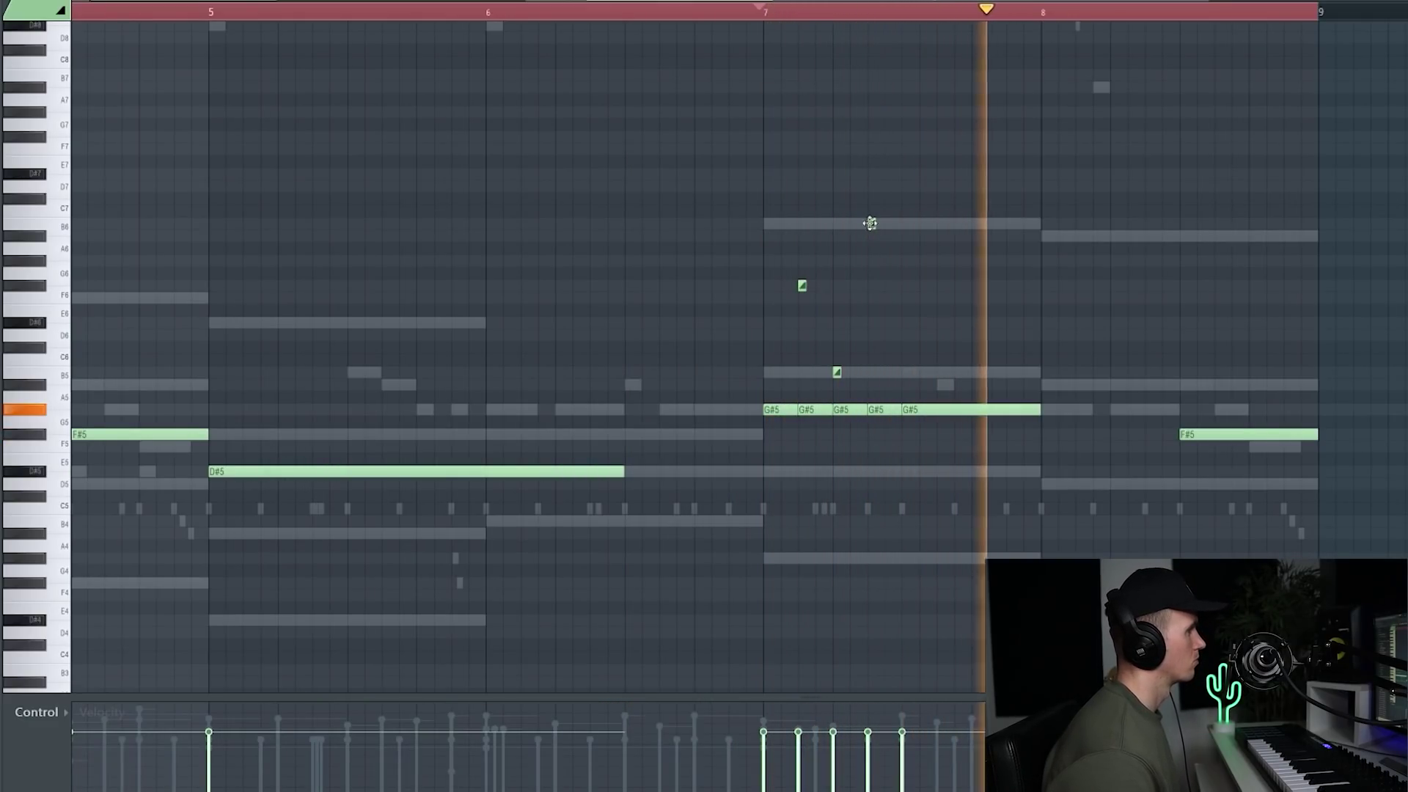
# - Remove the fifth G#5 note in bar 7 and extend the fourth, with its B6 slide, to the end of the bar
pyautogui.scroll(2, 846, 292)
pyautogui.rightClick(918, 409)
pyautogui.moveTo(1015, 409); pyautogui.dragTo(1226, 411)
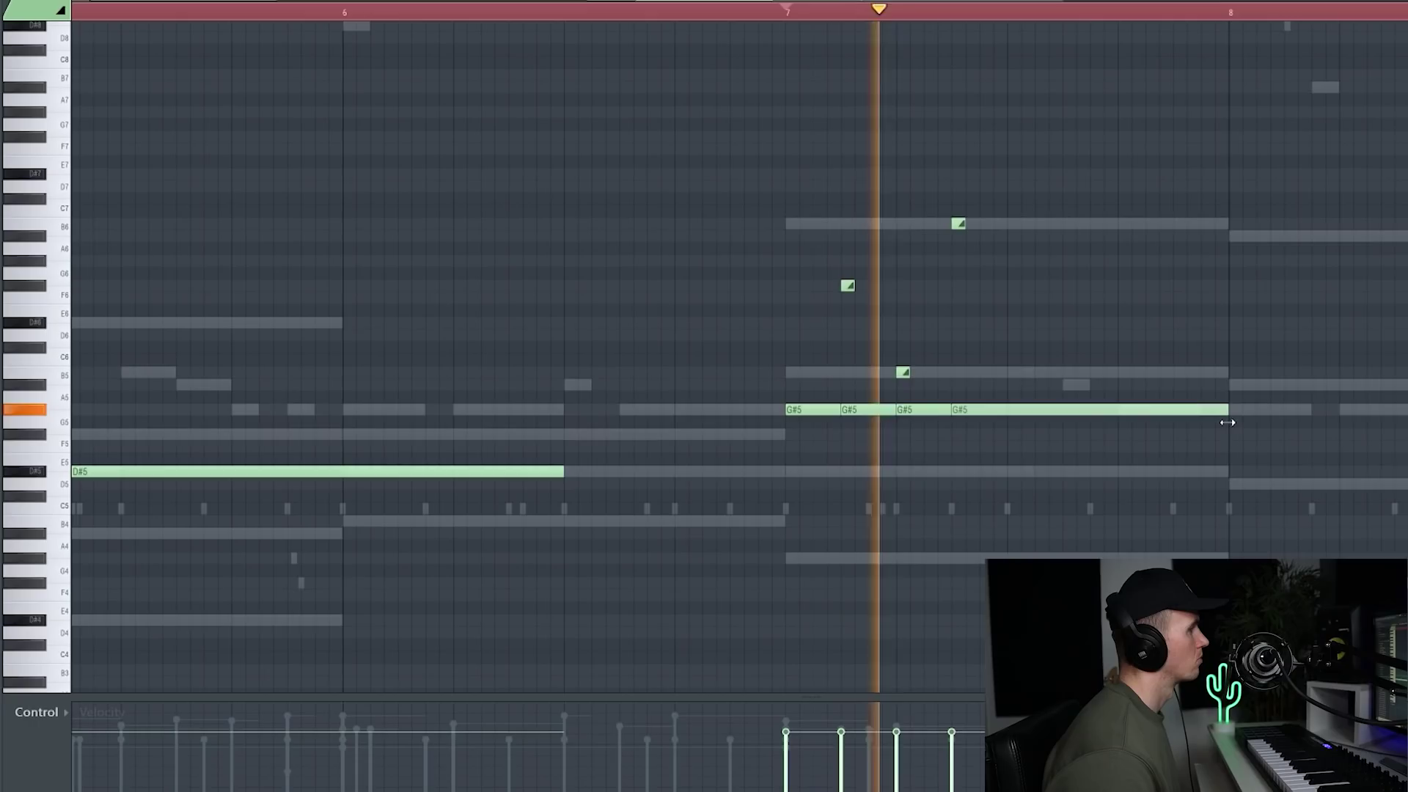
# - Add two short G#5 notes at the end of bar 7 and a short B6 slide note over the first one
pyautogui.scroll(-1, 993, 346)
pyautogui.scroll(-3, 993, 346)
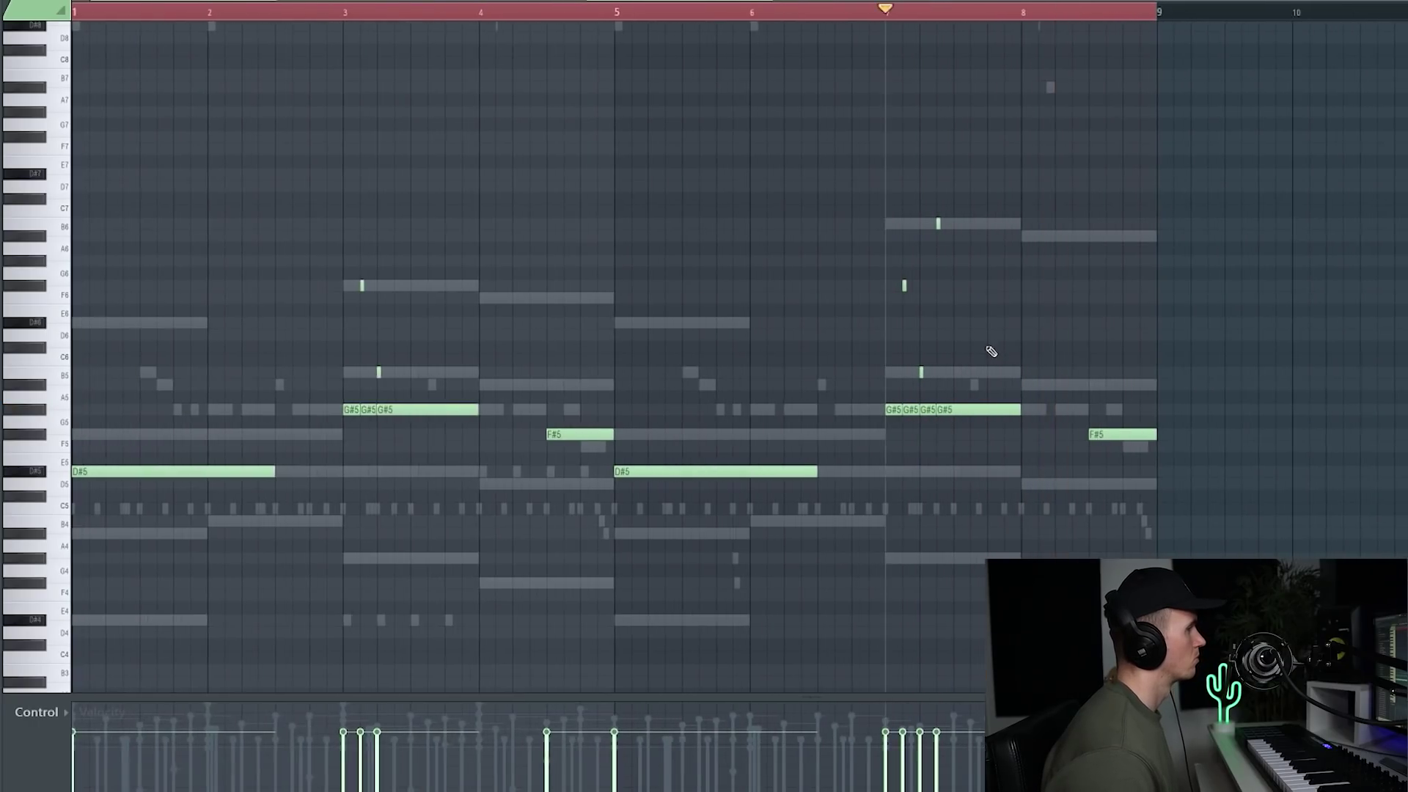
pyautogui.click(1101, 410)
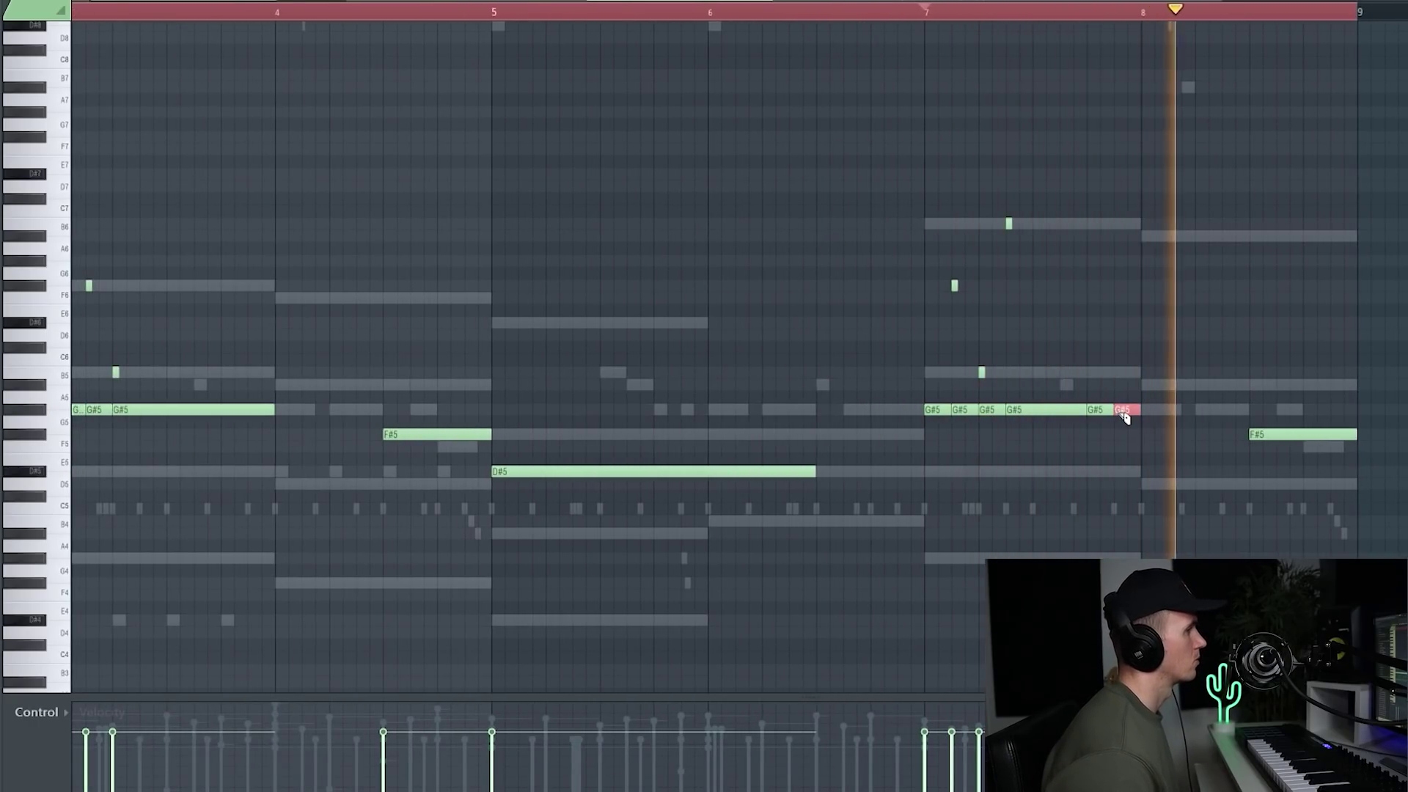
pyautogui.press('space')
pyautogui.scroll(1, 1056, 308)
pyautogui.click(1102, 223)
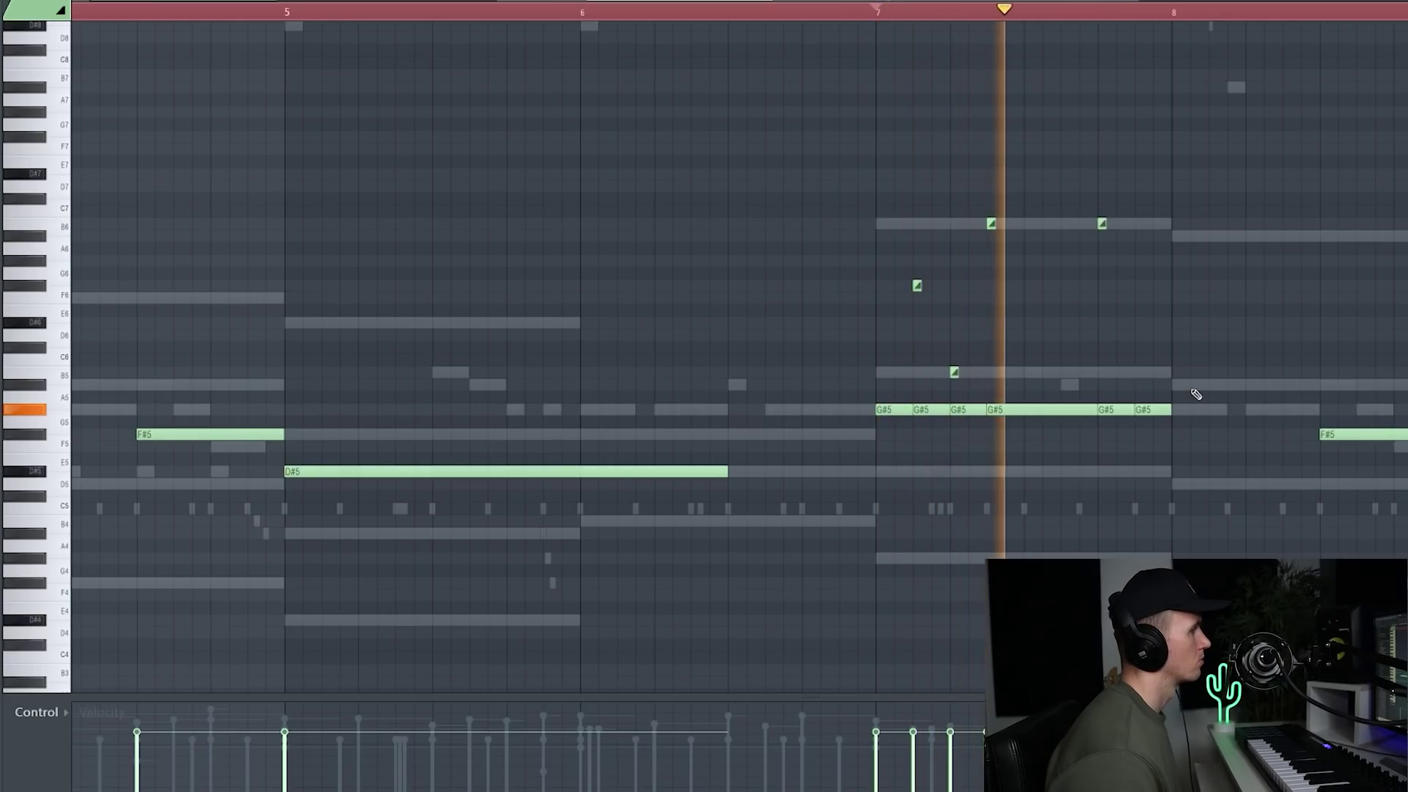
# - Add a half-bar F#5 with a short A#6 slide at the start of bar 8, and a quarter-bar D#5 slide at the end of bar 4
pyautogui.press('space')
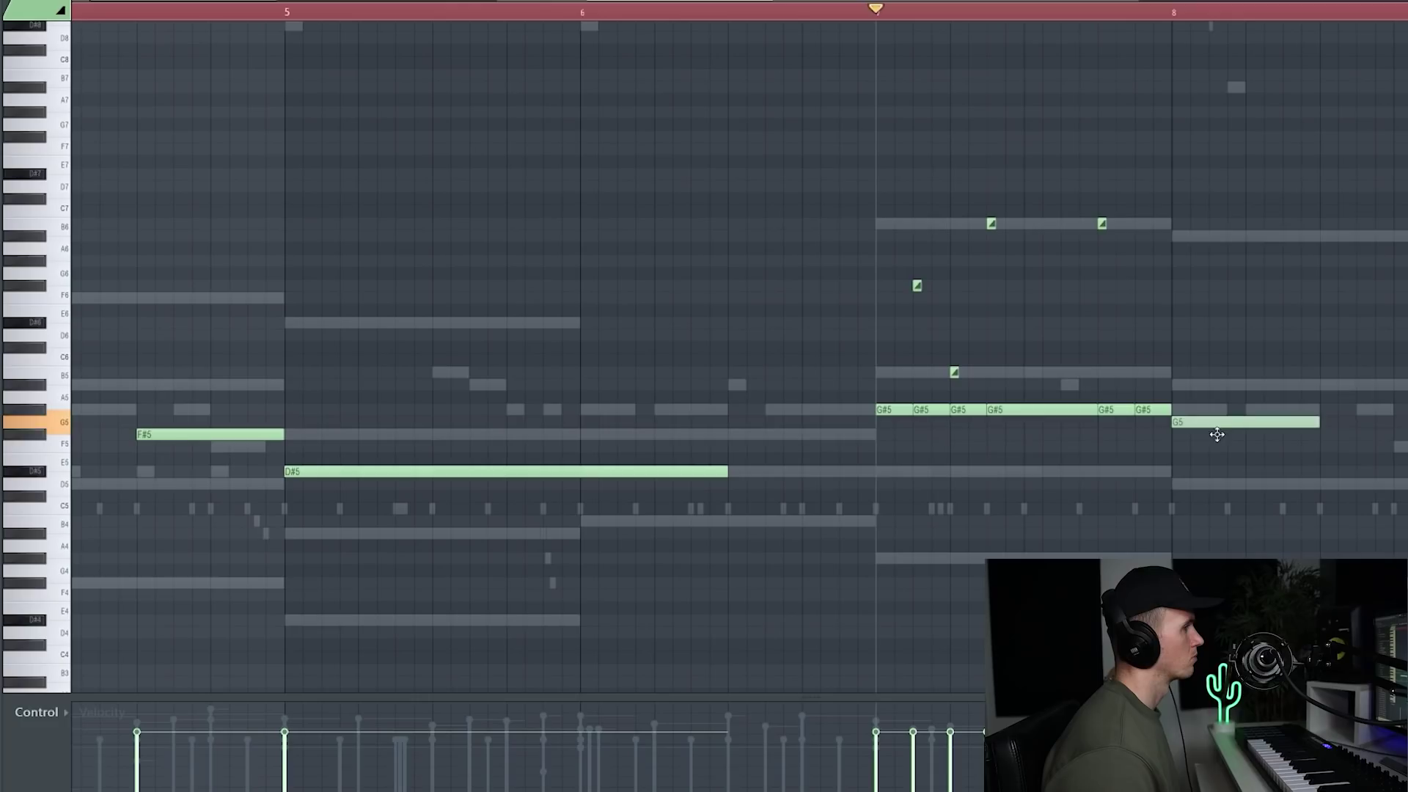
pyautogui.press('space')
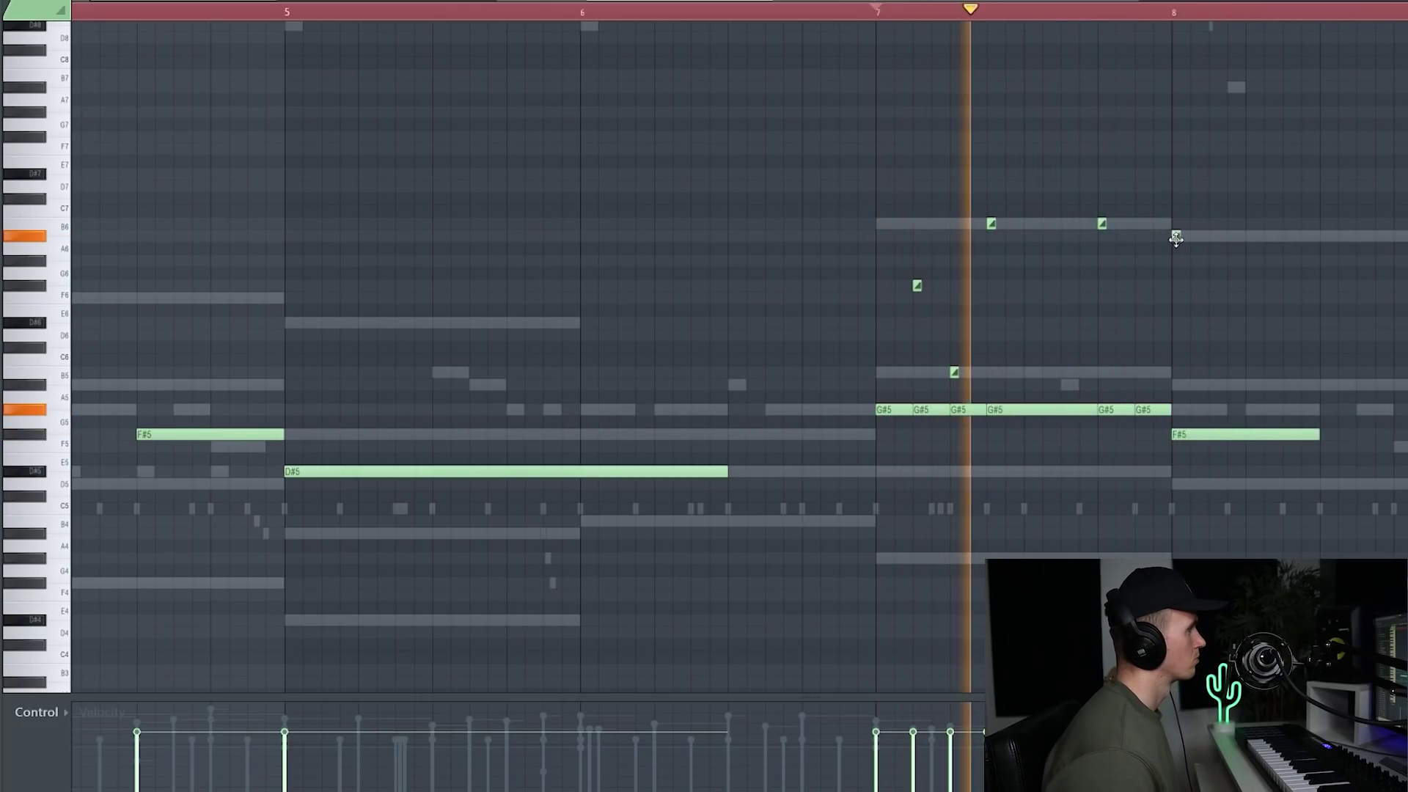
pyautogui.press('space')
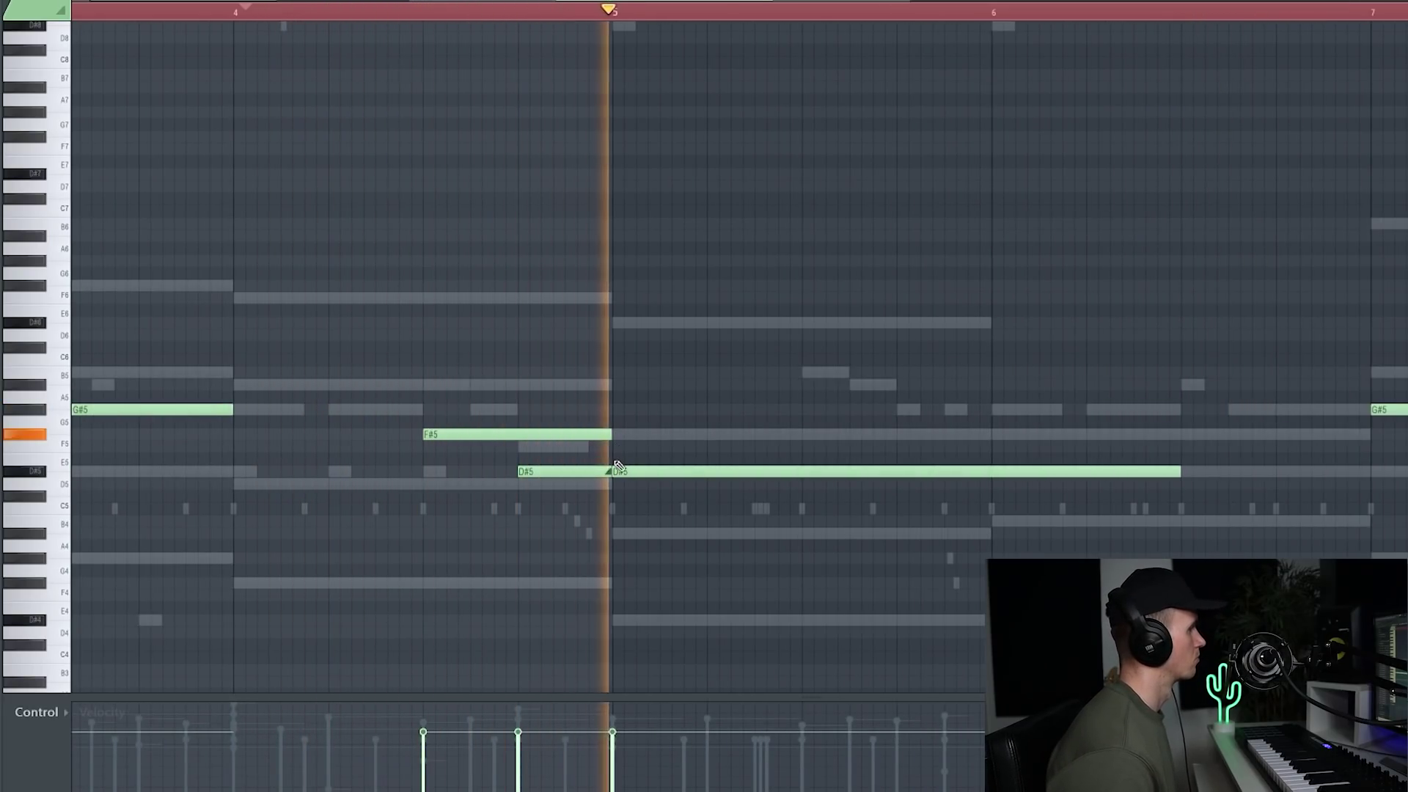
pyautogui.scroll(-3, 541, 409)
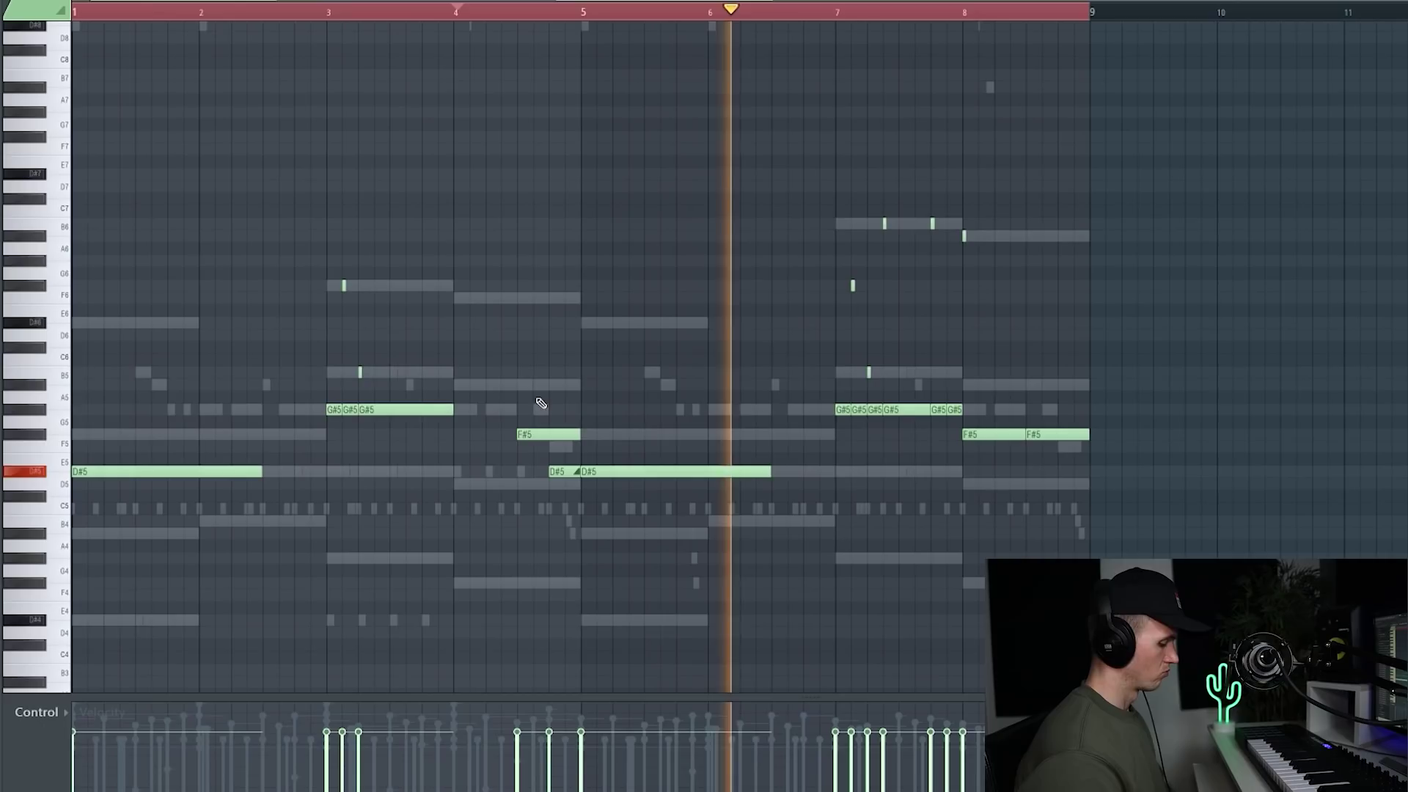
# - Collapse the bass notes copied into the CACTUS KICK (14) piano roll onto C5 with the limiter/transposer, and play back the kick pattern
pyautogui.scroll(3, 1067, 399)
pyautogui.moveTo(1070, 399); pyautogui.dragTo(1053, 414)
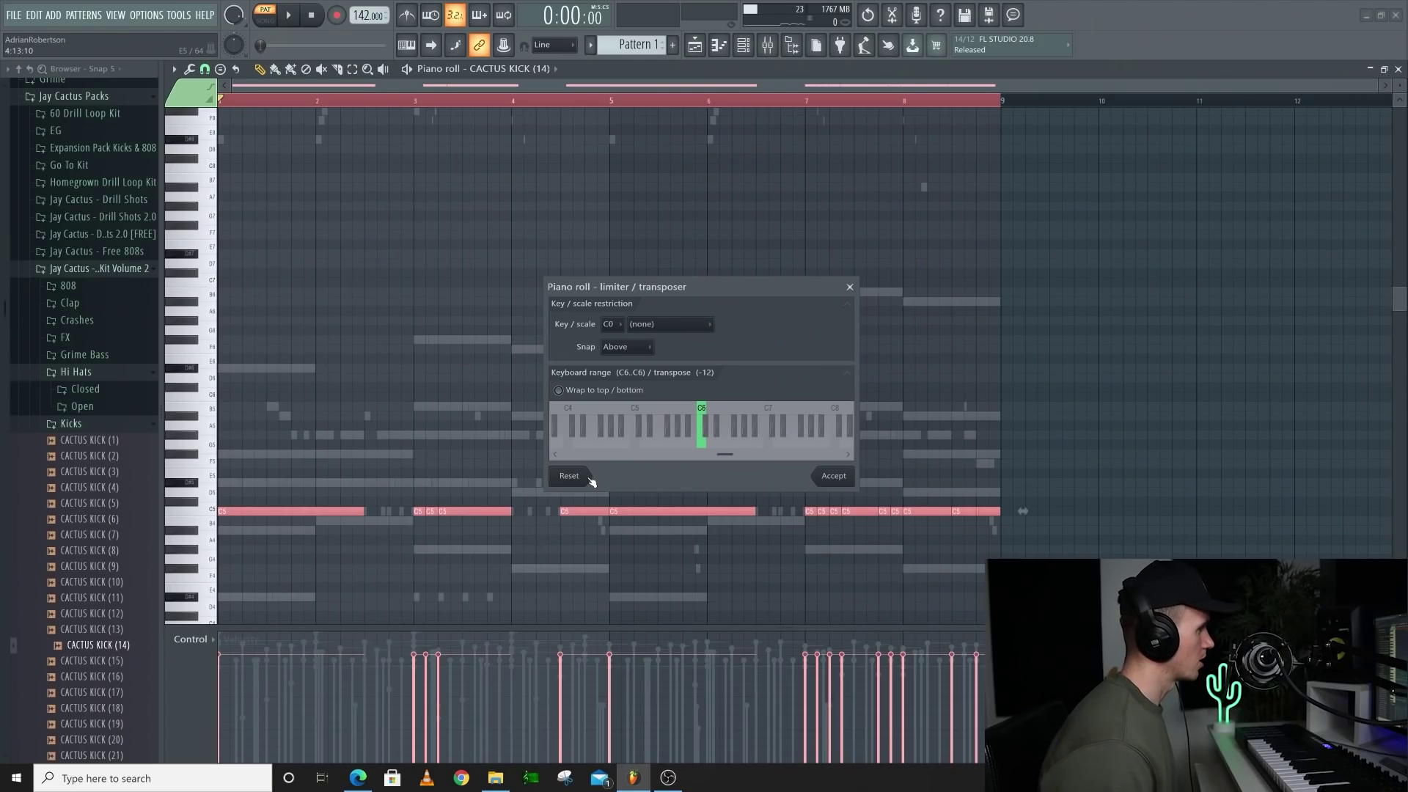
pyautogui.click(586, 477)
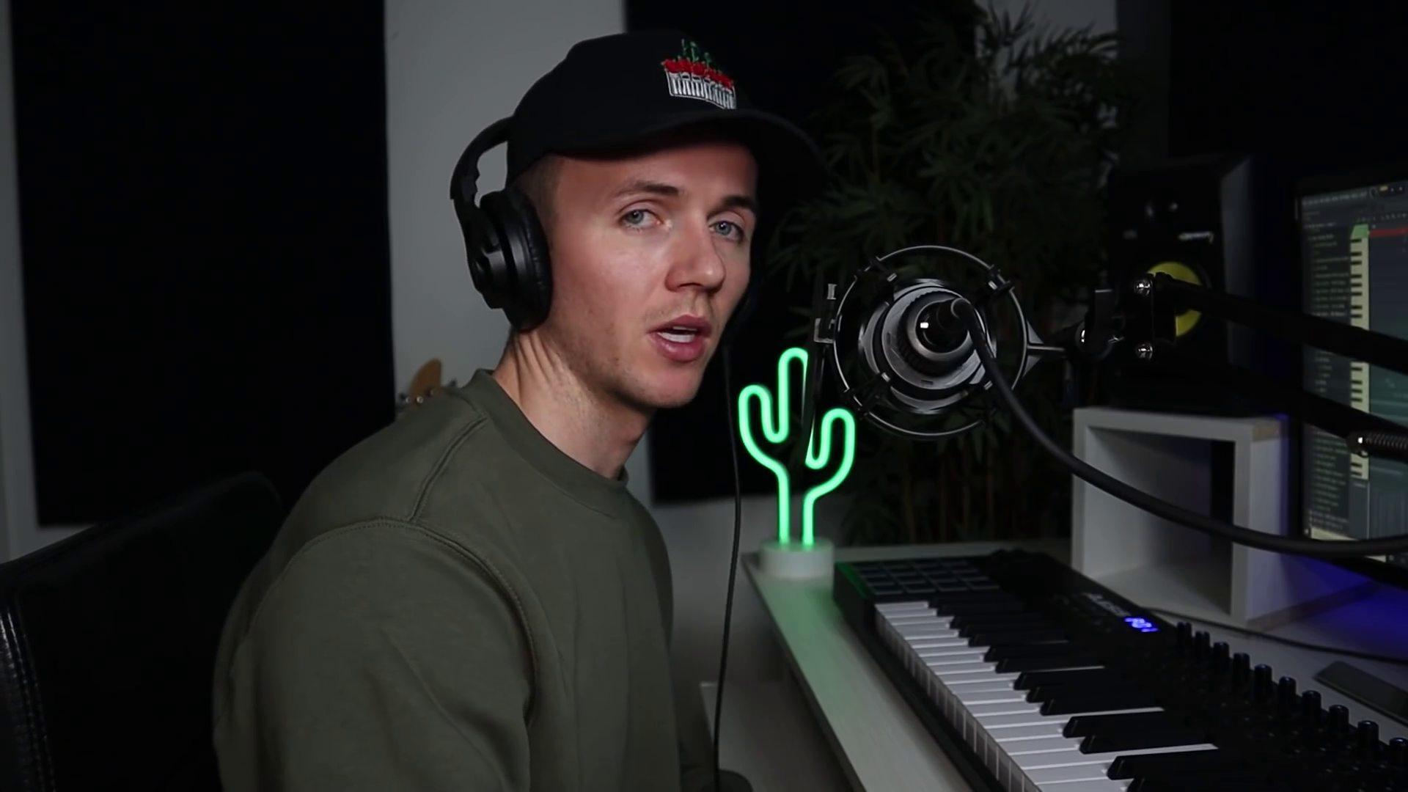
pyautogui.press('space')
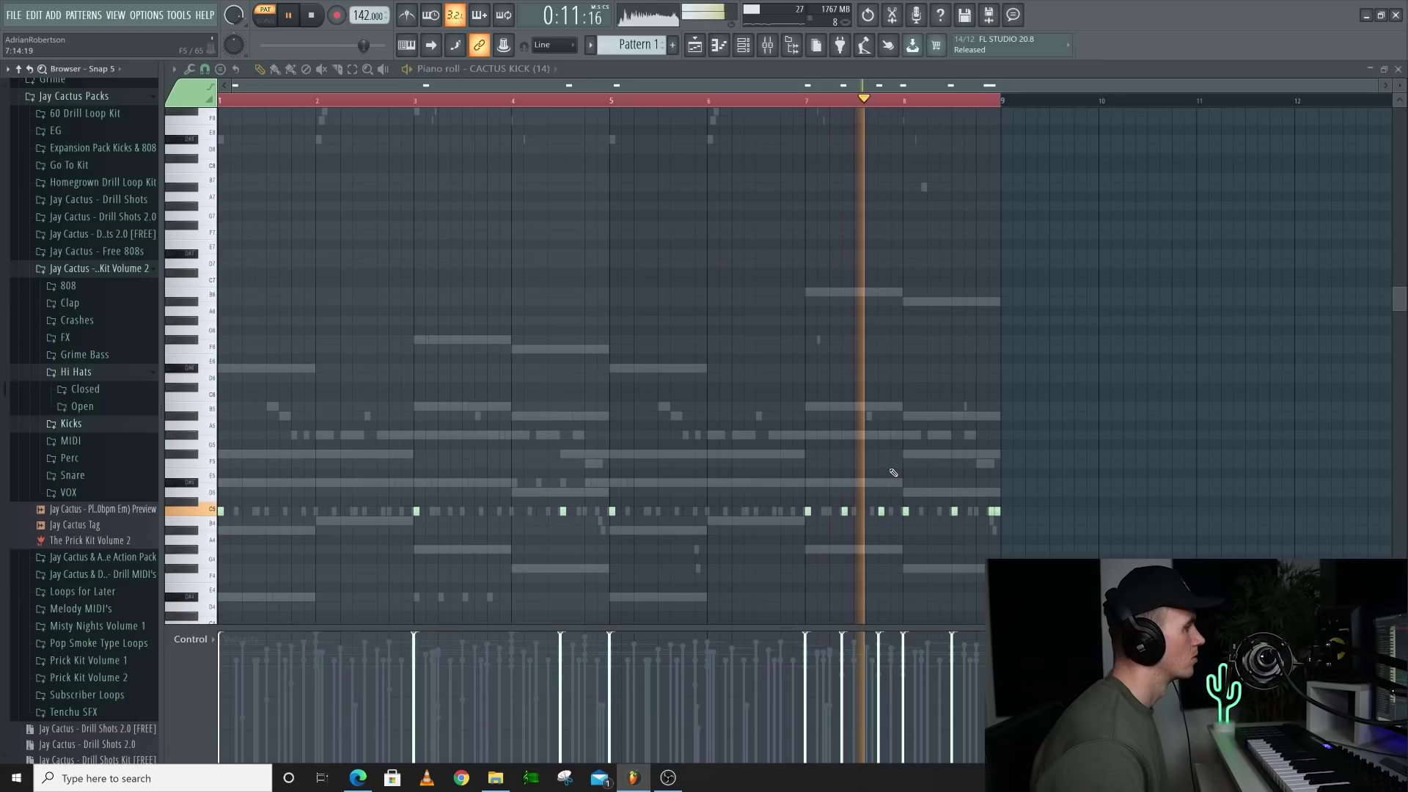
pyautogui.scroll(2, 578, 379)
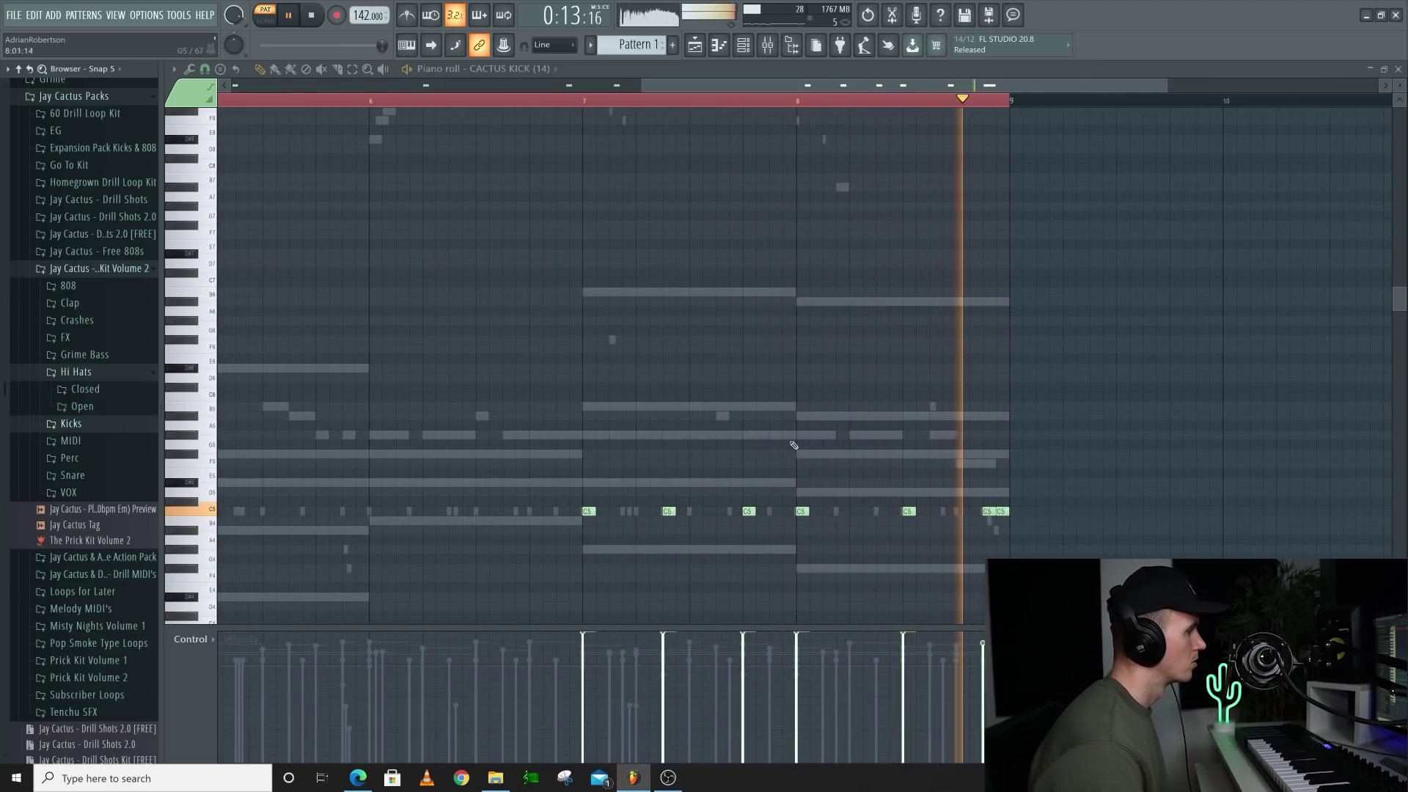
pyautogui.scroll(-2, 578, 380)
# - Audition the percussion samples of the Volume 2 kit and add CACTUS PERC (20) as a new channel below the kick
pyautogui.press('F6')
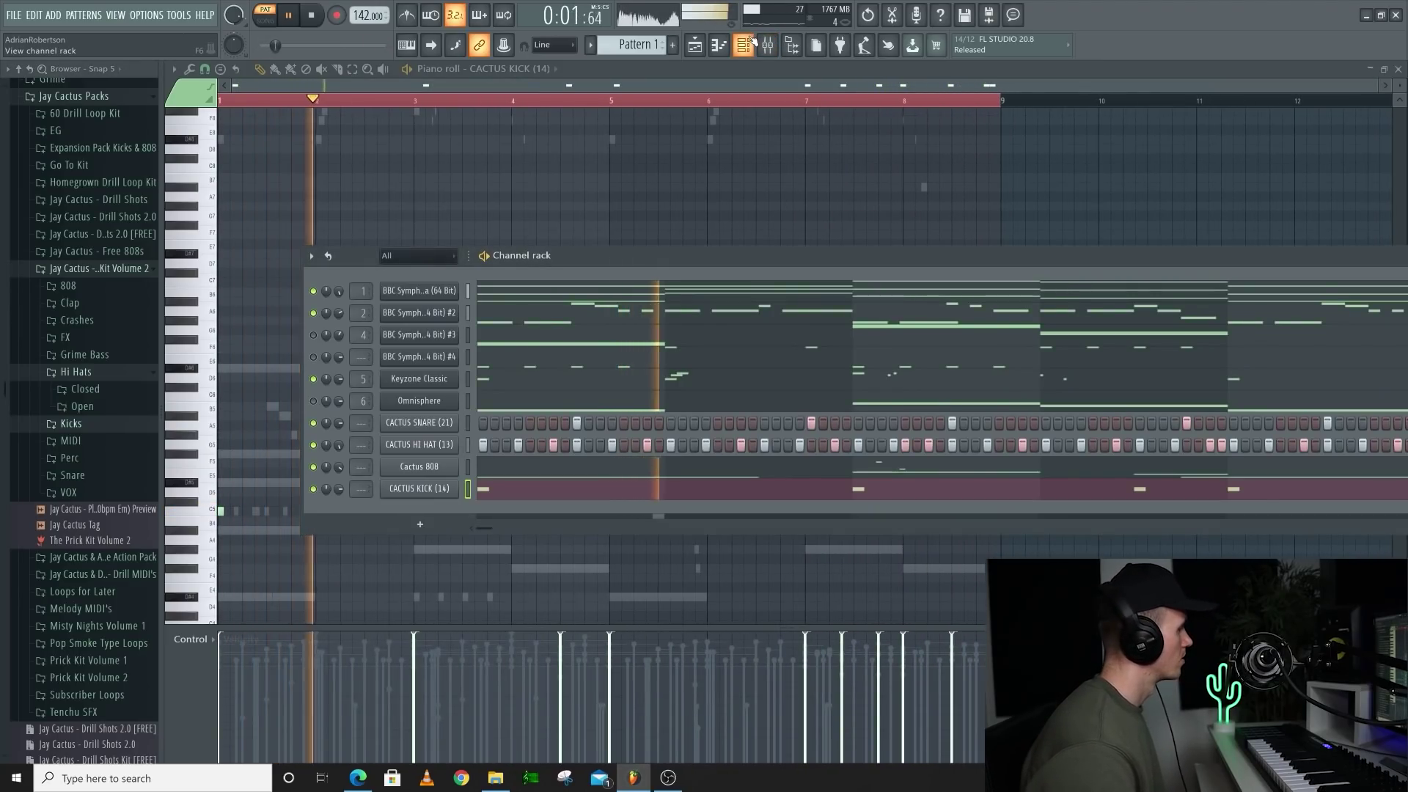
pyautogui.press('space')
pyautogui.click(70, 458)
pyautogui.click(106, 676)
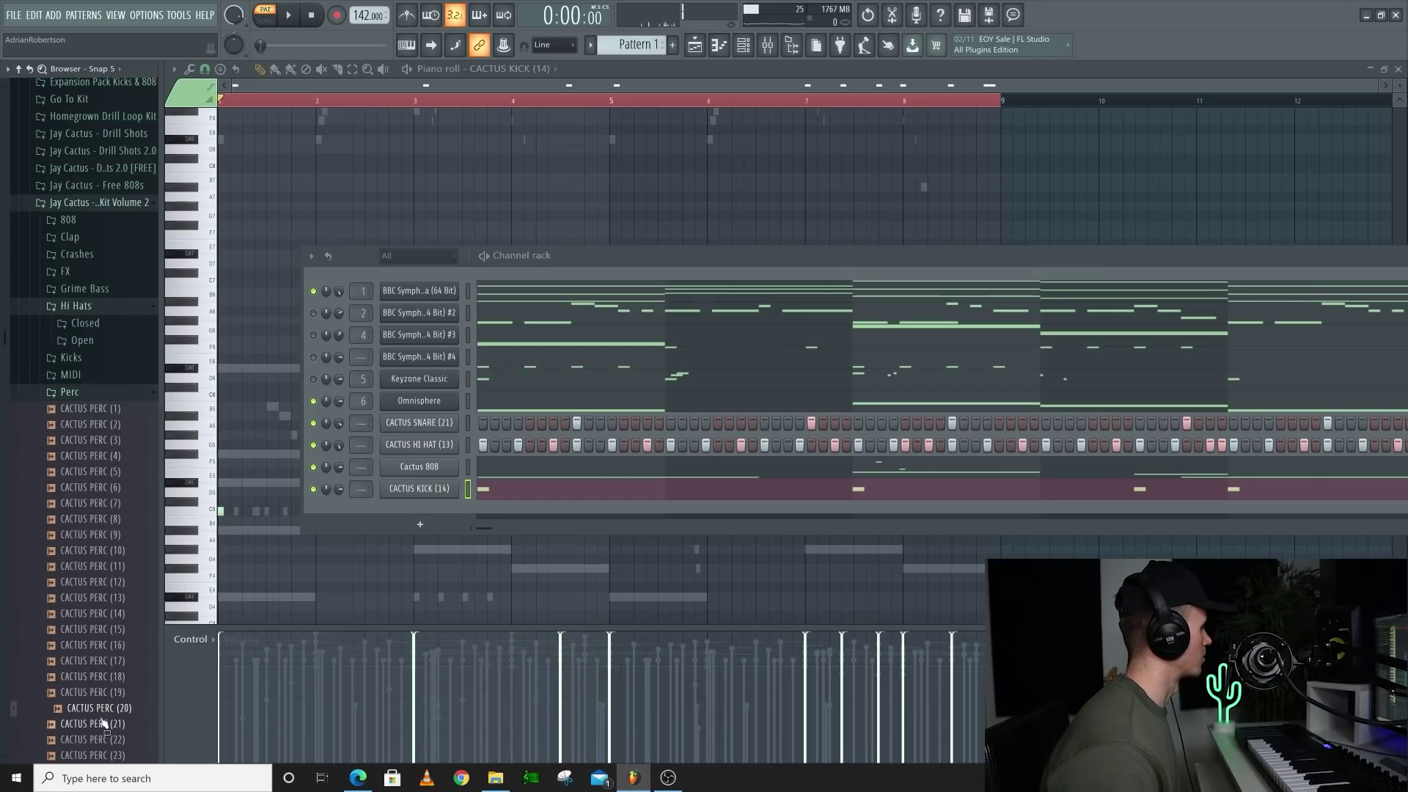
pyautogui.moveTo(466, 515); pyautogui.dragTo(473, 531)
# - Place CACTUS PERC (20) hits on step 1 of bars 1, 5 and 8 and on step 9 of bars 4 and 8
pyautogui.press('space')
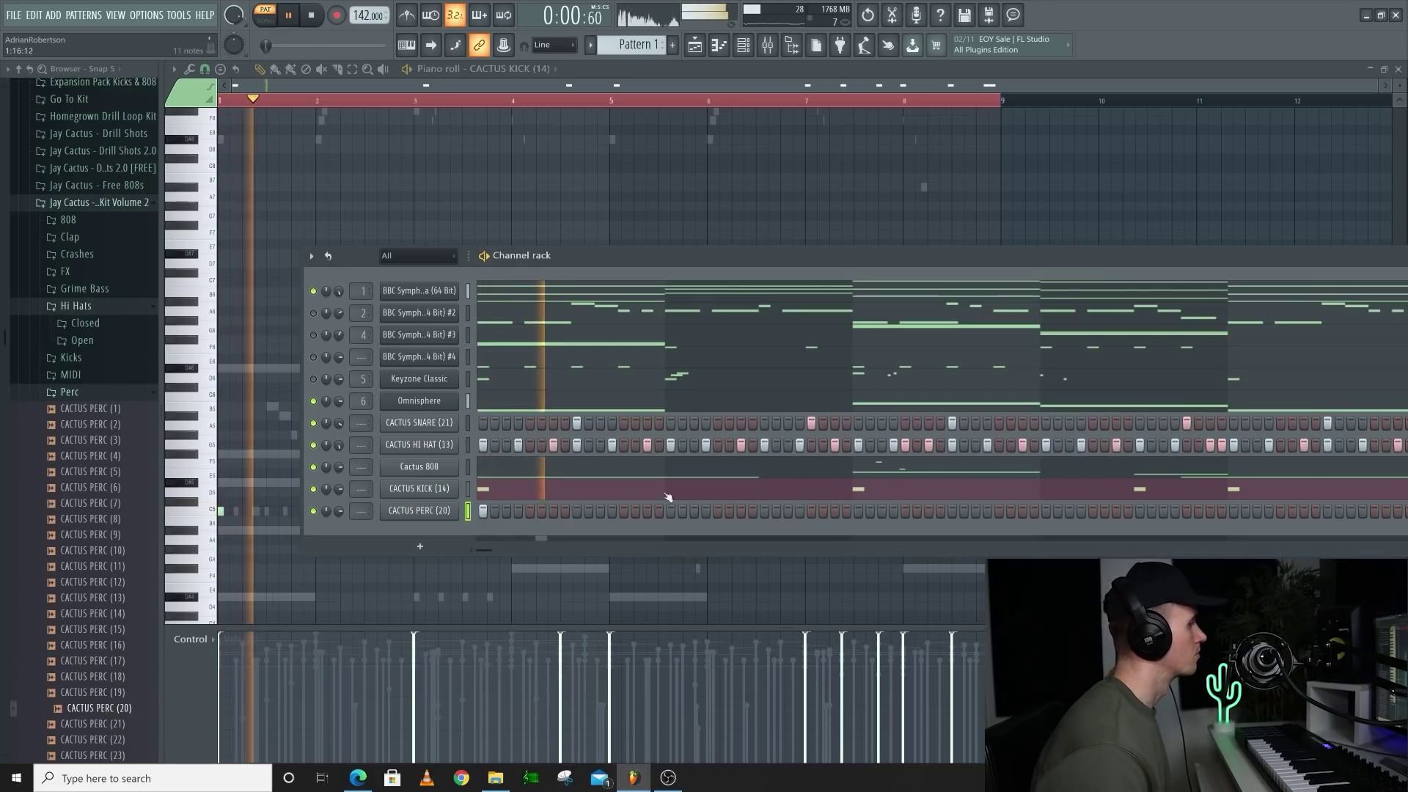
pyautogui.click(1140, 511)
pyautogui.click(1233, 511)
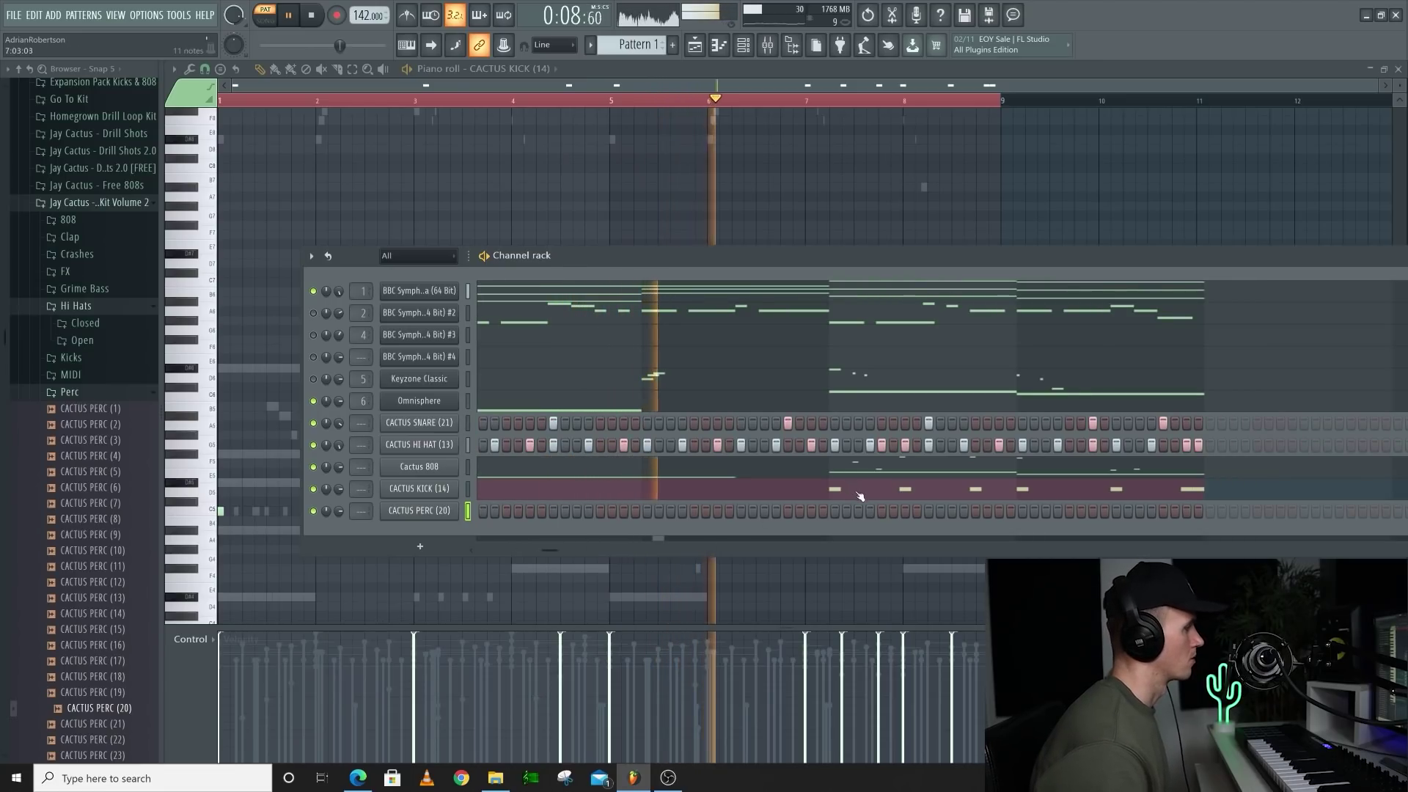
pyautogui.click(1023, 511)
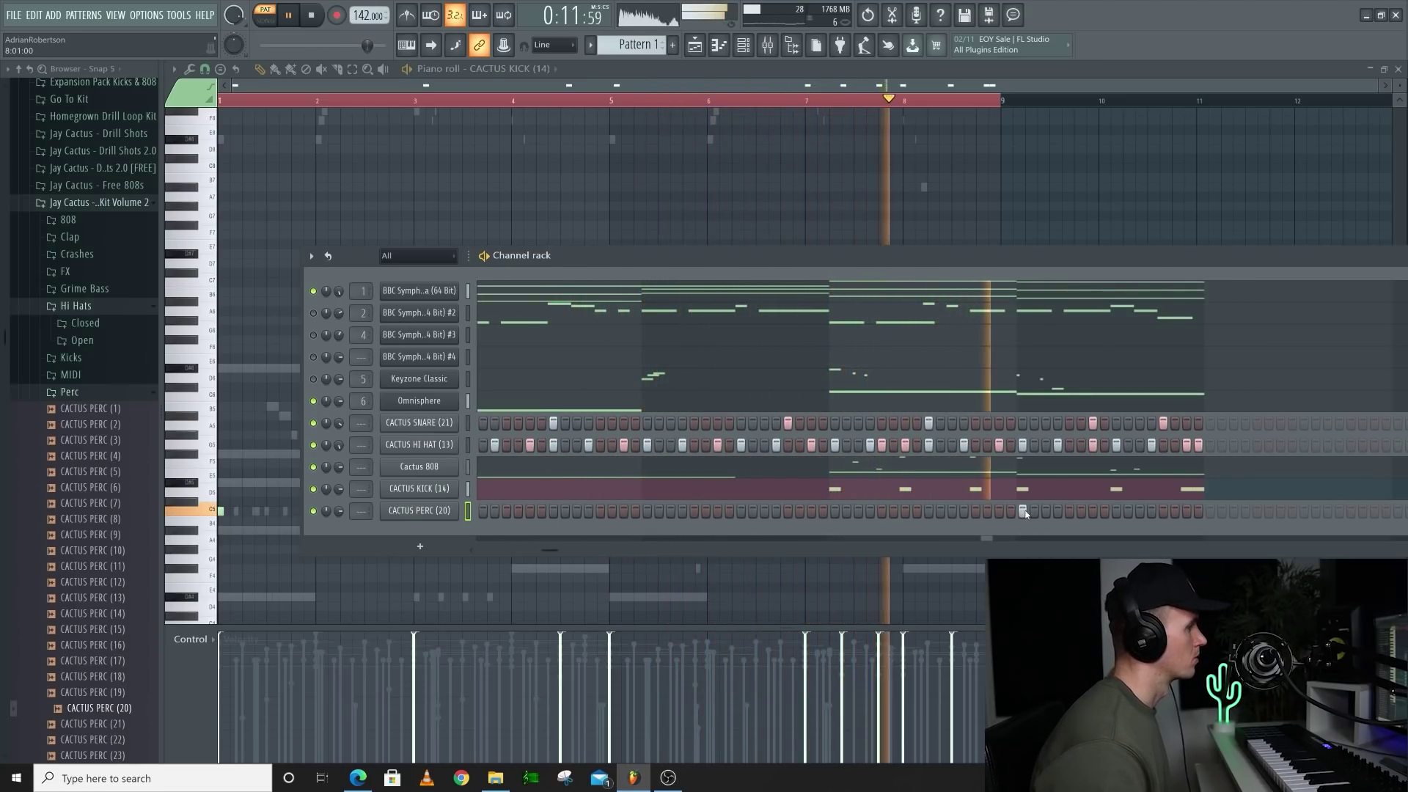
pyautogui.click(1116, 512)
pyautogui.moveTo(548, 551); pyautogui.dragTo(484, 549)
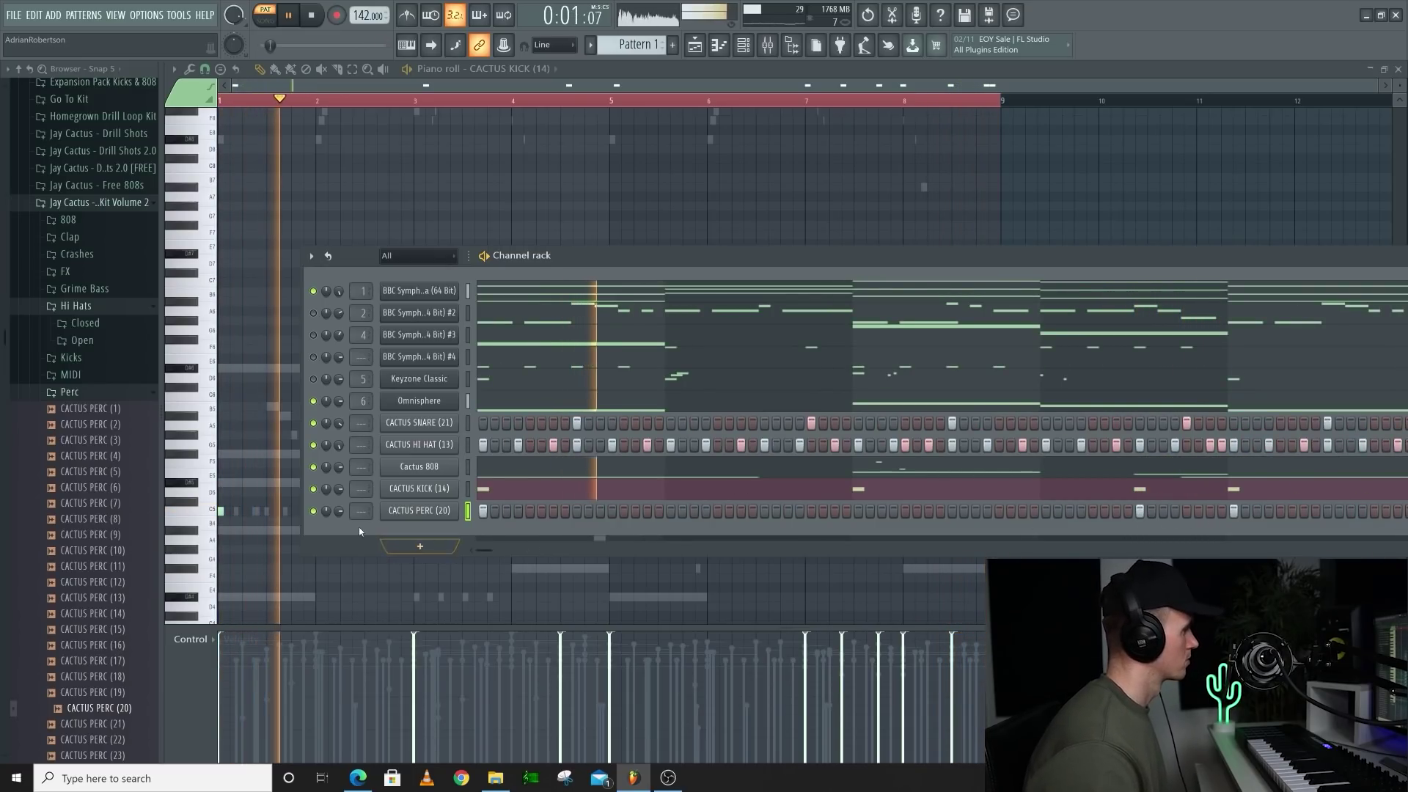
# - Add CACTUS PERC (18) as a new channel and place hits on step 12 of bar 1 and step 16 of bar 2
pyautogui.click(122, 676)
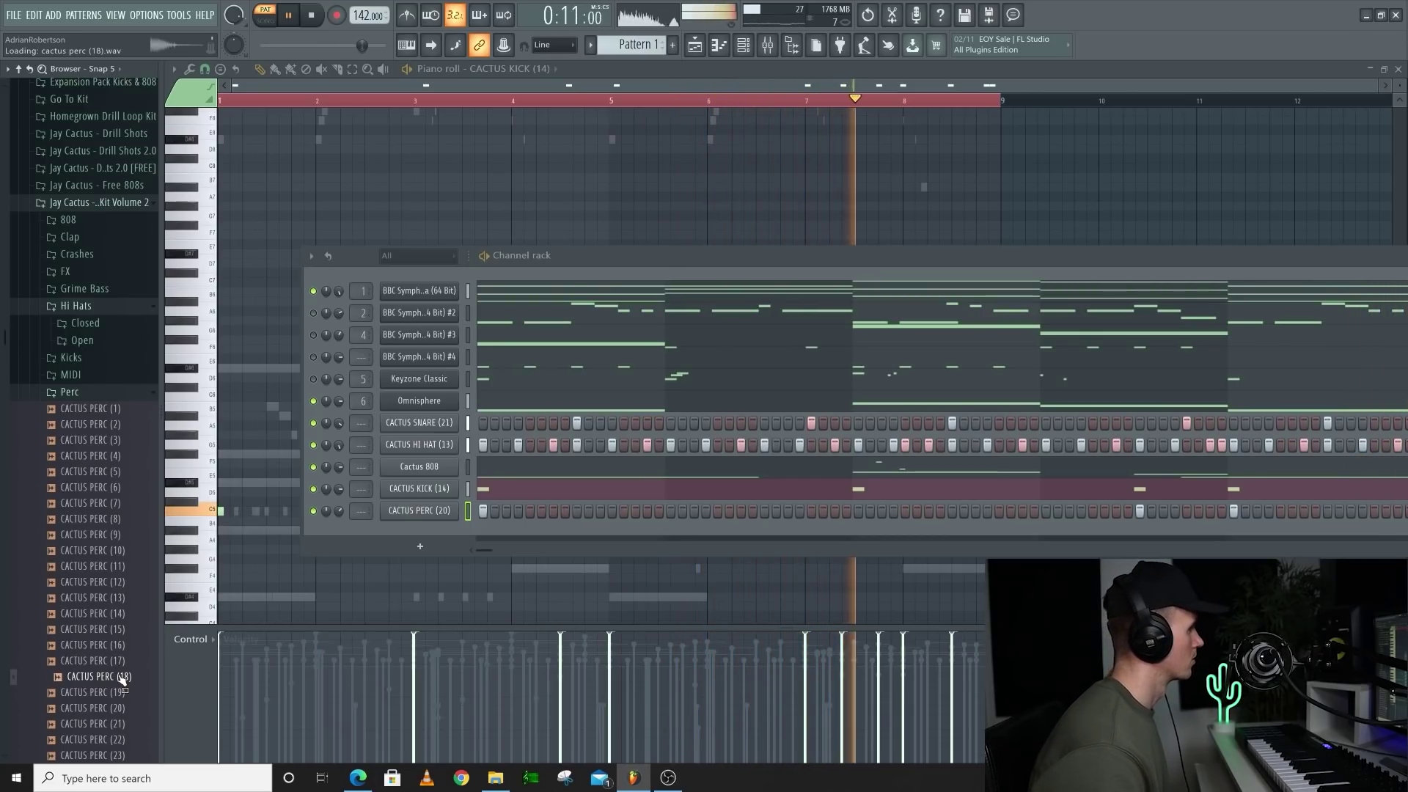
pyautogui.moveTo(429, 533); pyautogui.dragTo(440, 539)
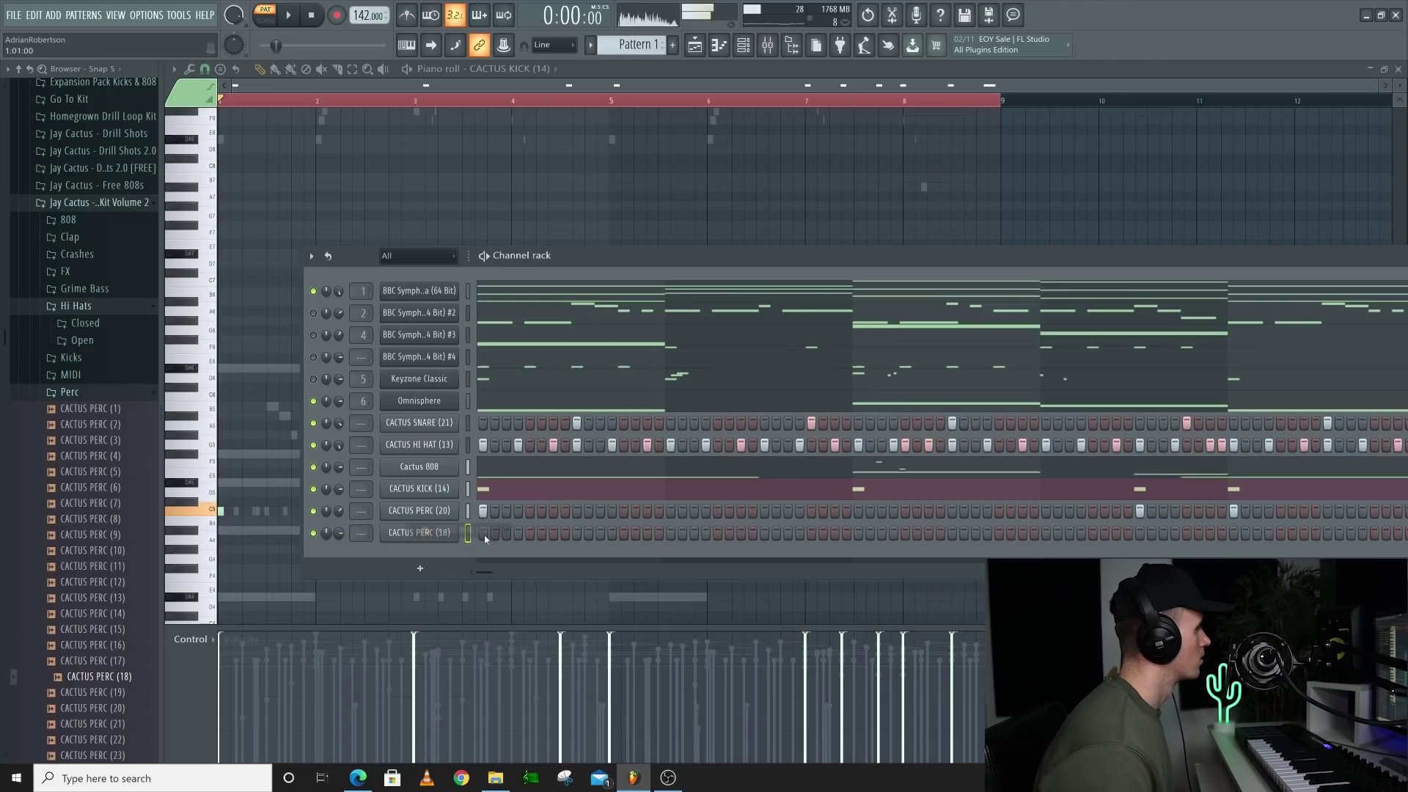
pyautogui.click(613, 533)
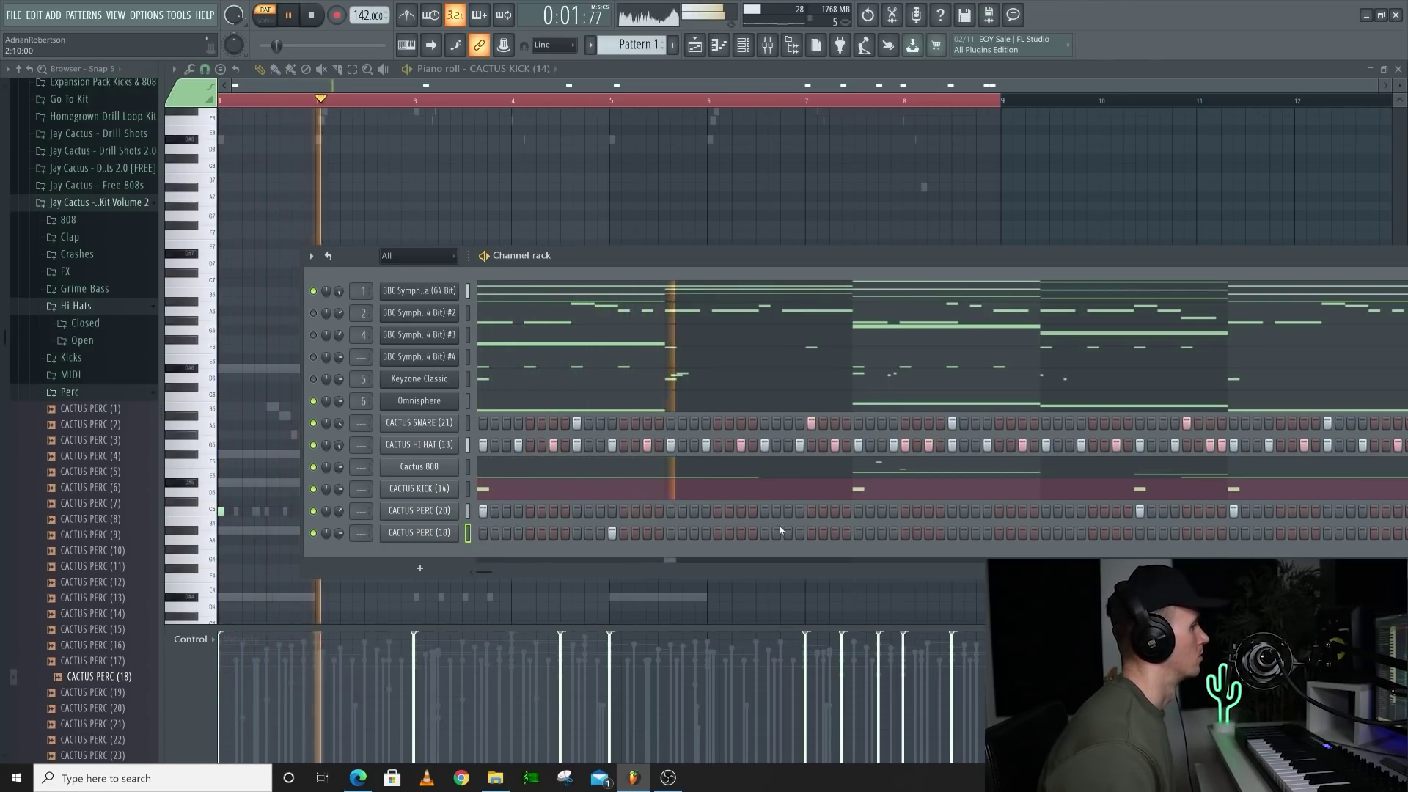
pyautogui.click(846, 533)
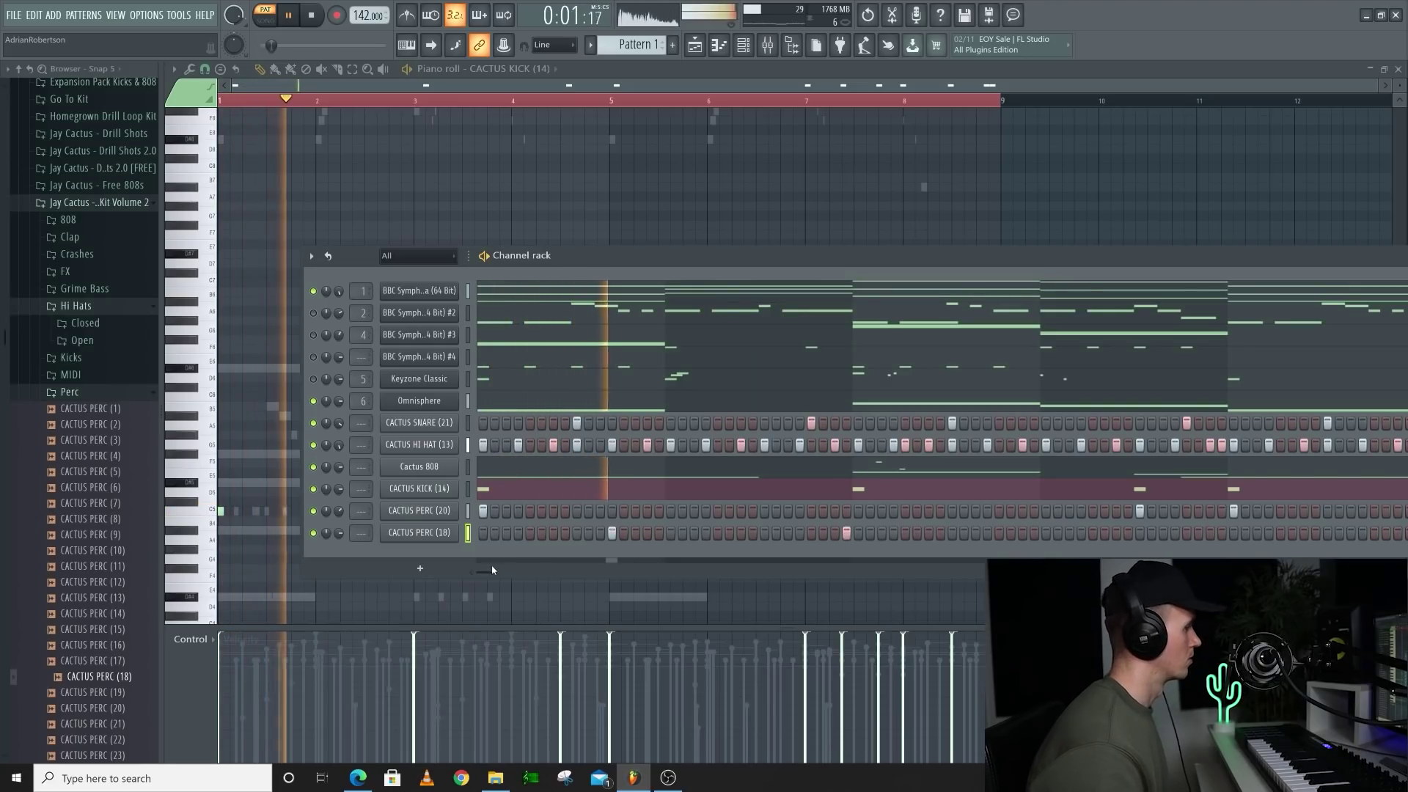
# - Place further CACTUS PERC (18) hits on step 8 of bar 4, step 13 of bar 5 and step 8 of bar 8
pyautogui.moveTo(487, 572); pyautogui.dragTo(501, 576)
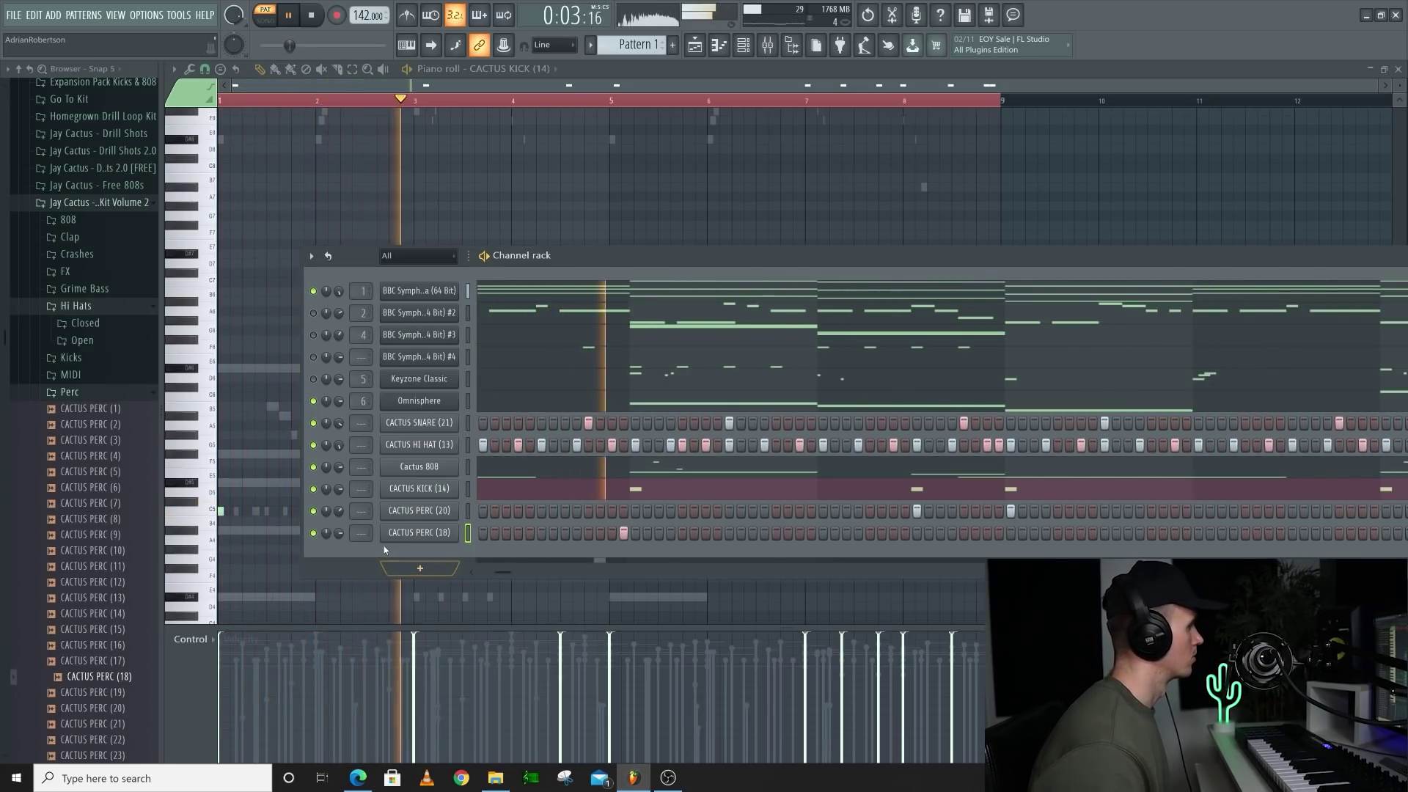
pyautogui.click(905, 533)
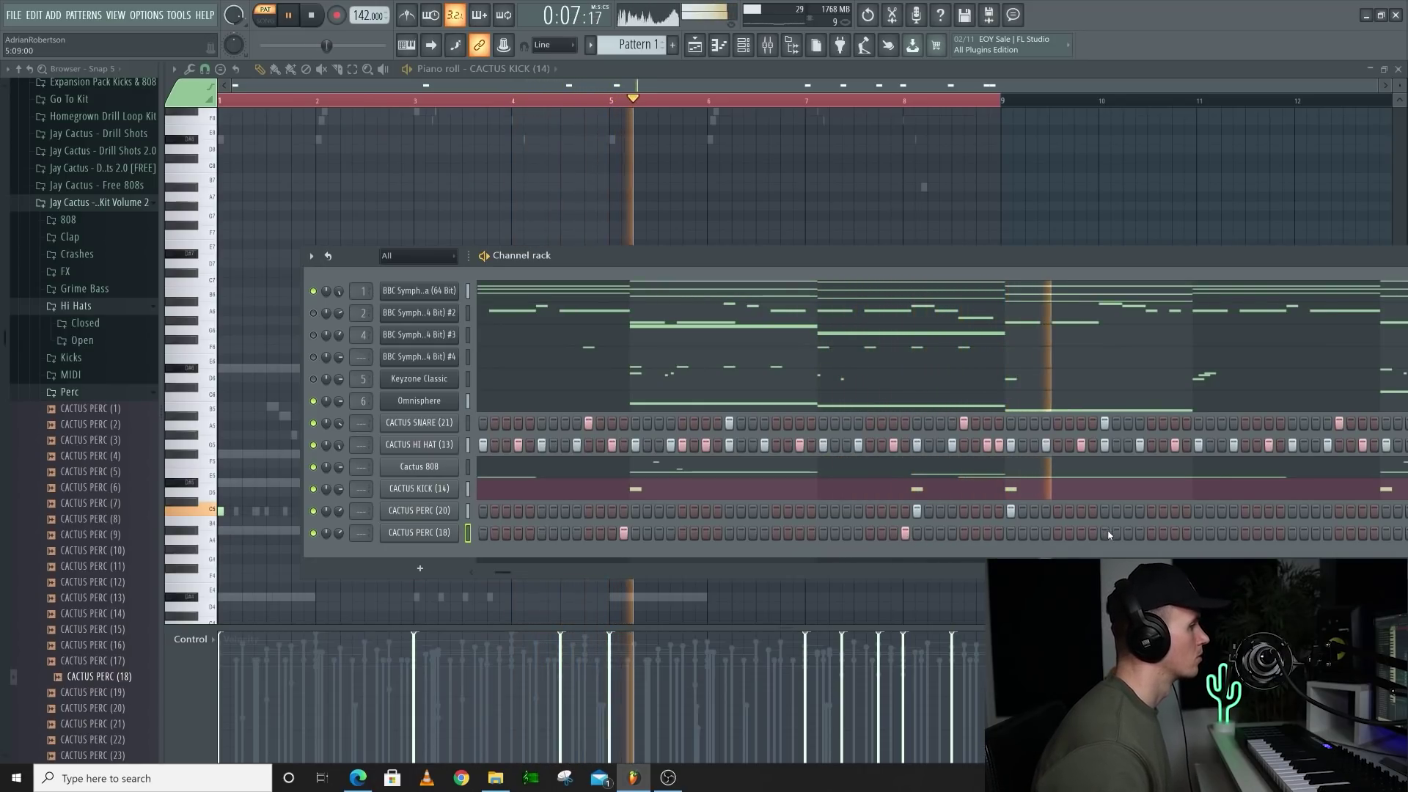
pyautogui.click(1152, 532)
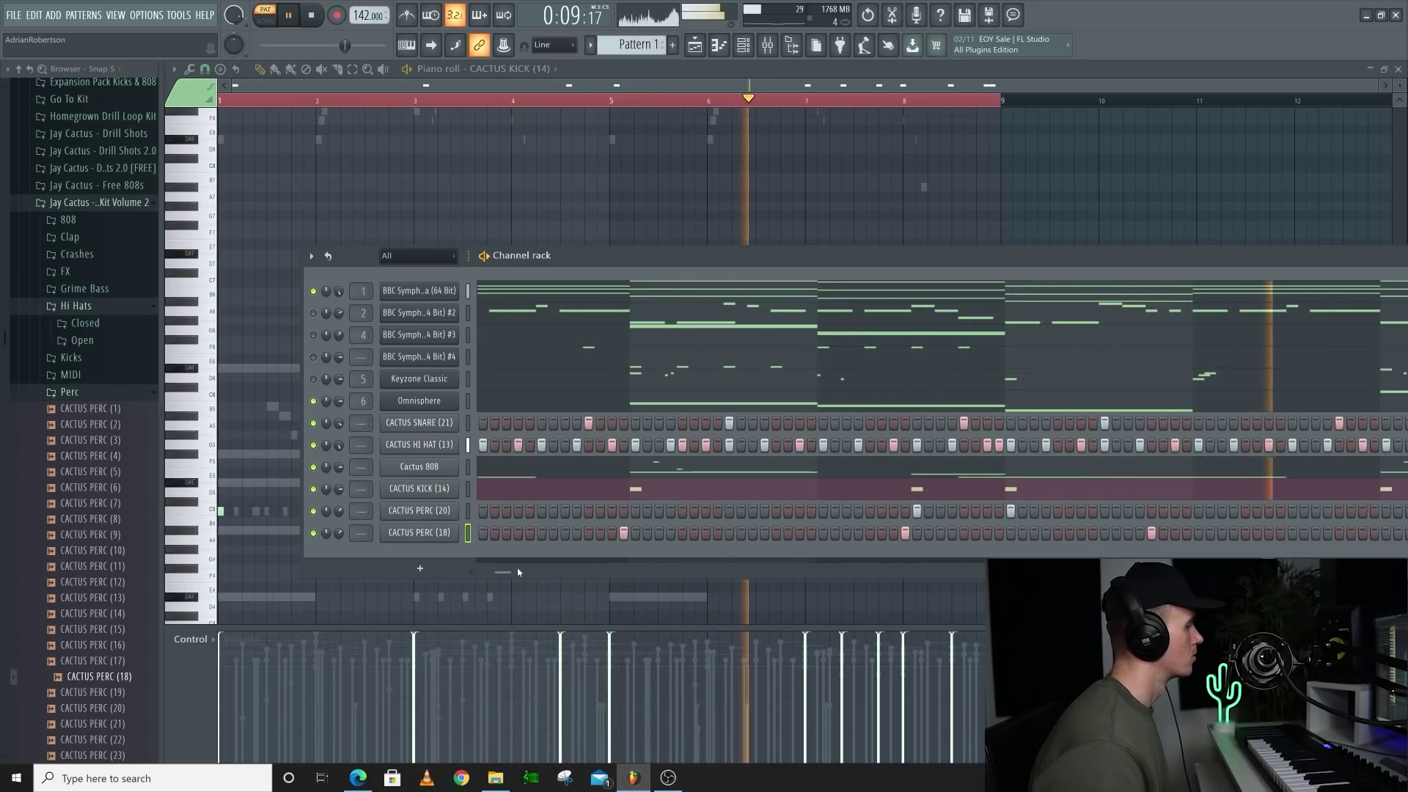
pyautogui.moveTo(517, 572); pyautogui.dragTo(557, 581)
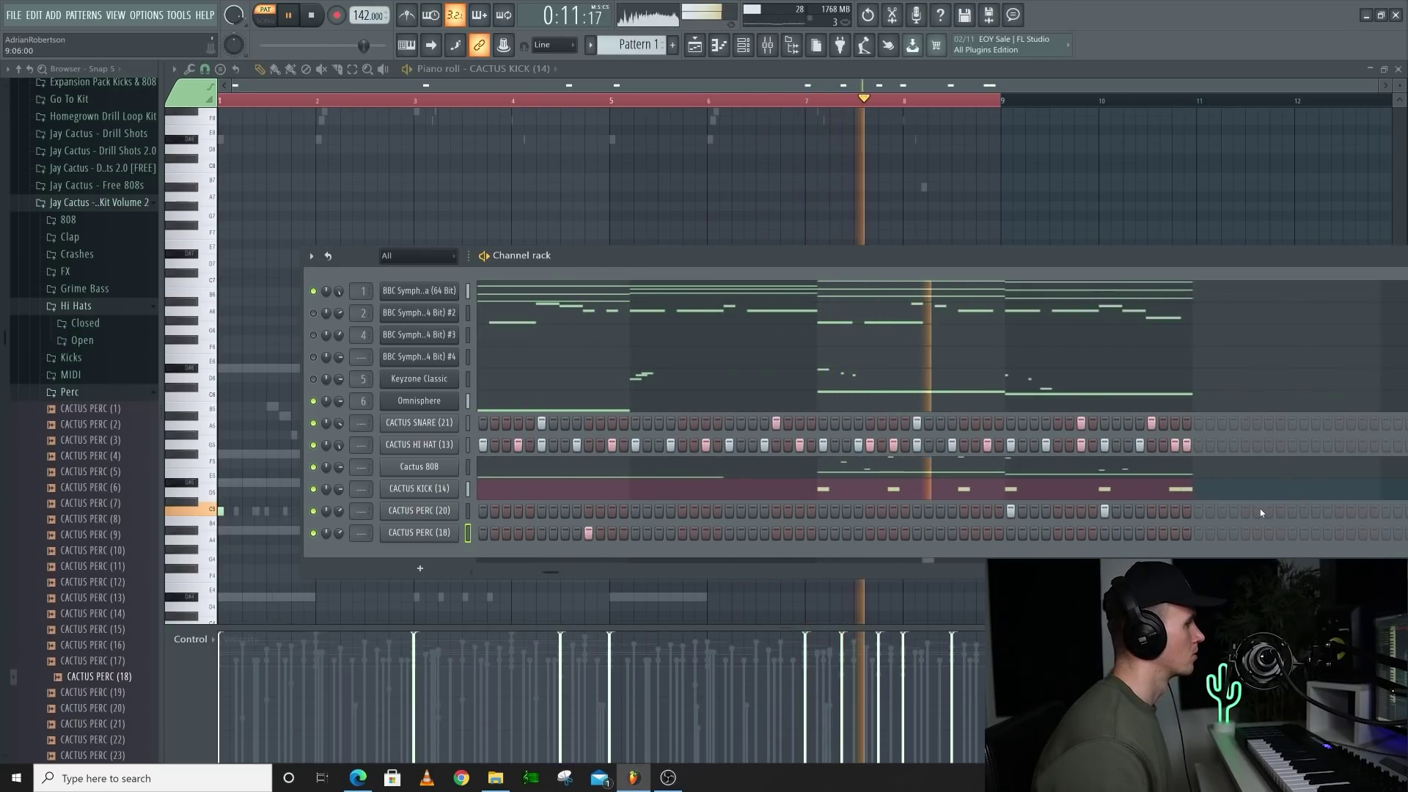
pyautogui.click(1092, 533)
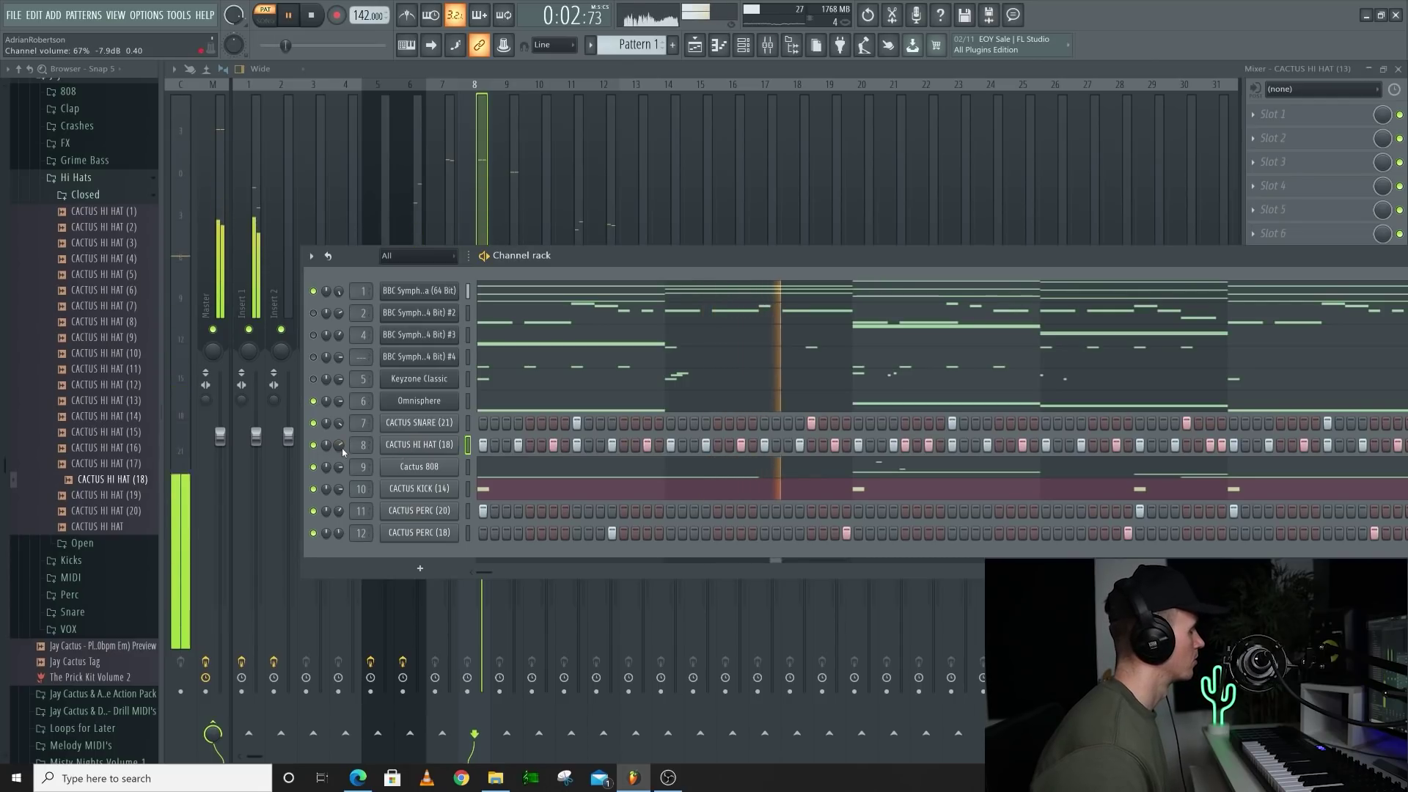
# - Audition the closed hi-hats, replace the hi-hat channel's sample with CACTUS HI HAT, and lower its channel volume
pyautogui.click(121, 495)
pyautogui.press('space')
pyautogui.click(113, 447)
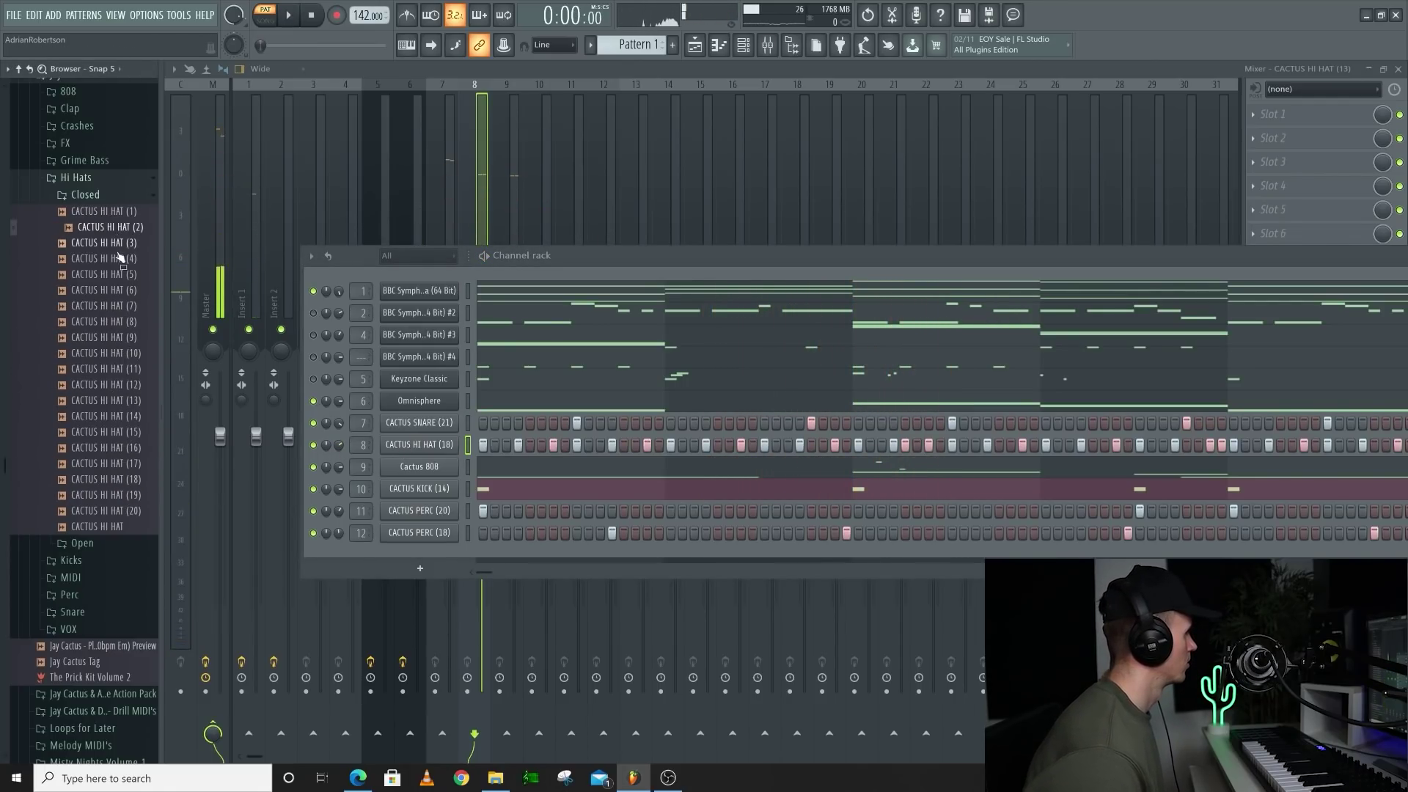
pyautogui.moveTo(199, 270); pyautogui.dragTo(440, 497)
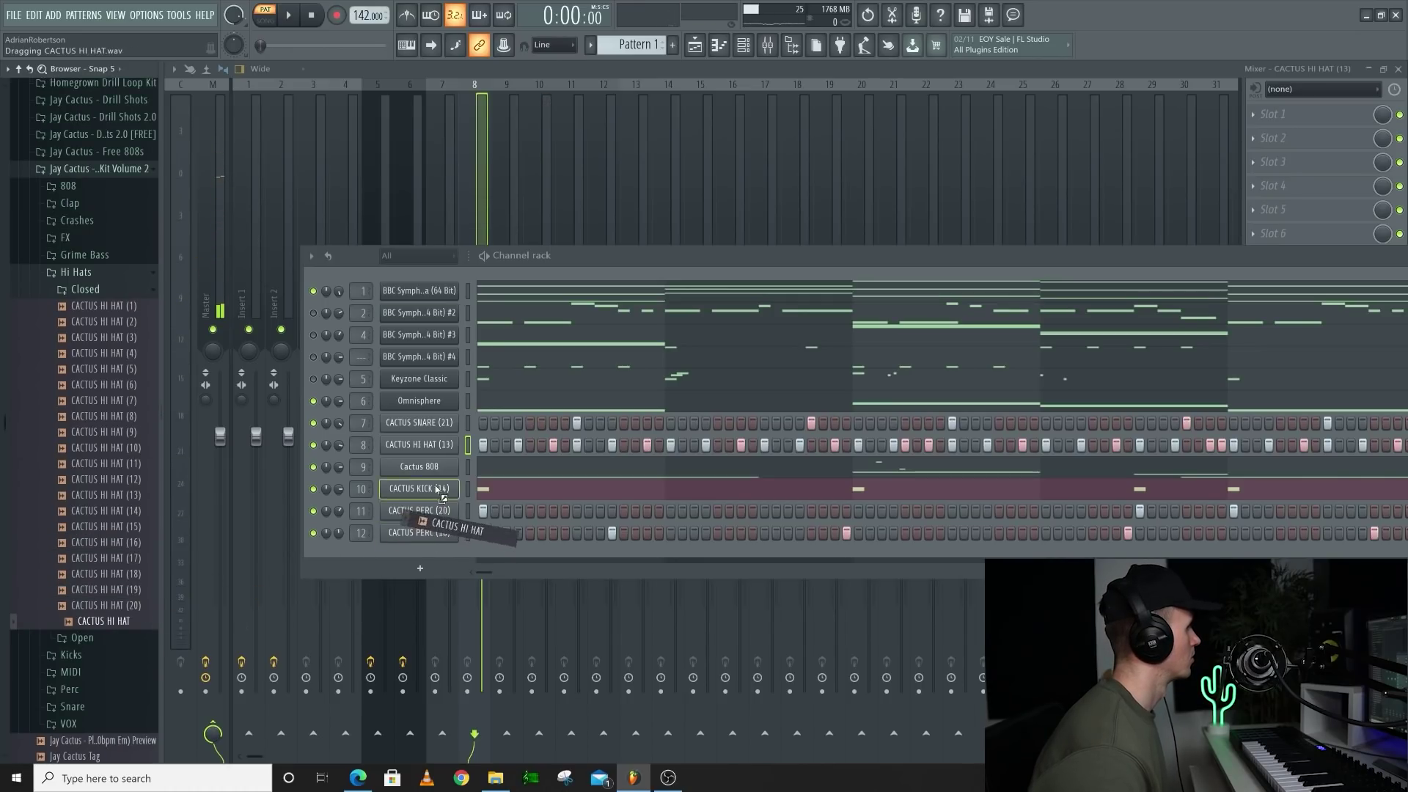
pyautogui.moveTo(432, 449); pyautogui.dragTo(426, 446)
pyautogui.press('space')
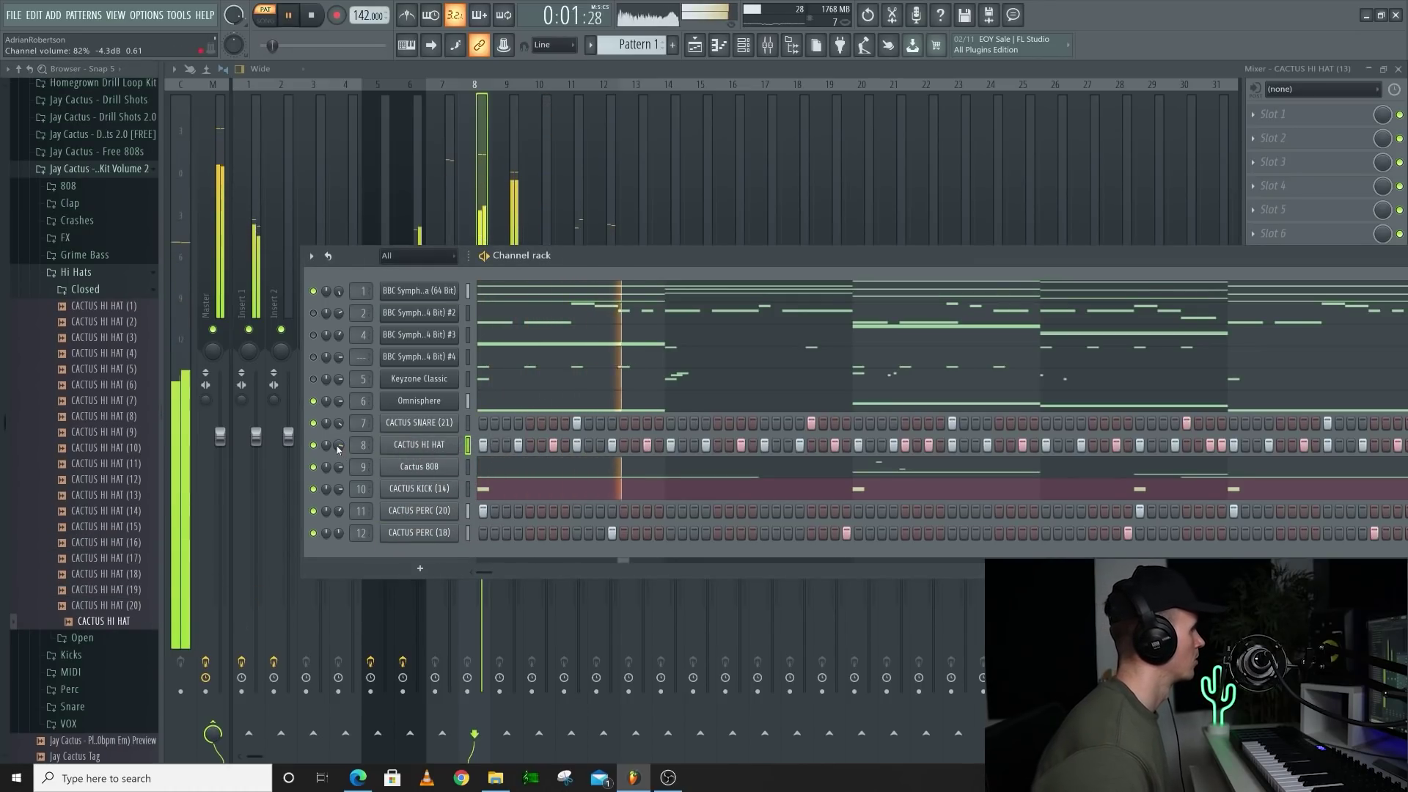
pyautogui.moveTo(339, 445); pyautogui.dragTo(340, 451)
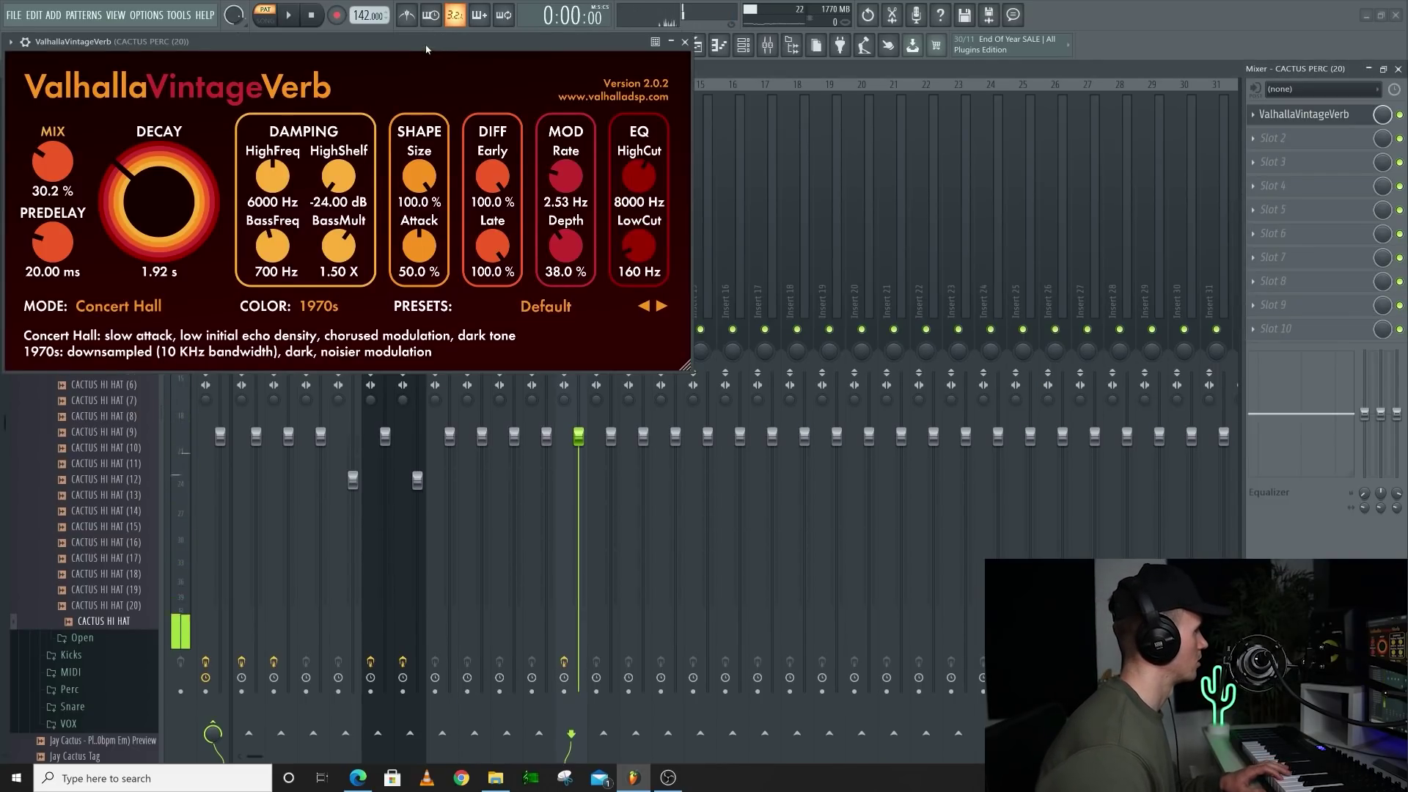
pyautogui.moveTo(426, 47); pyautogui.dragTo(560, 83)
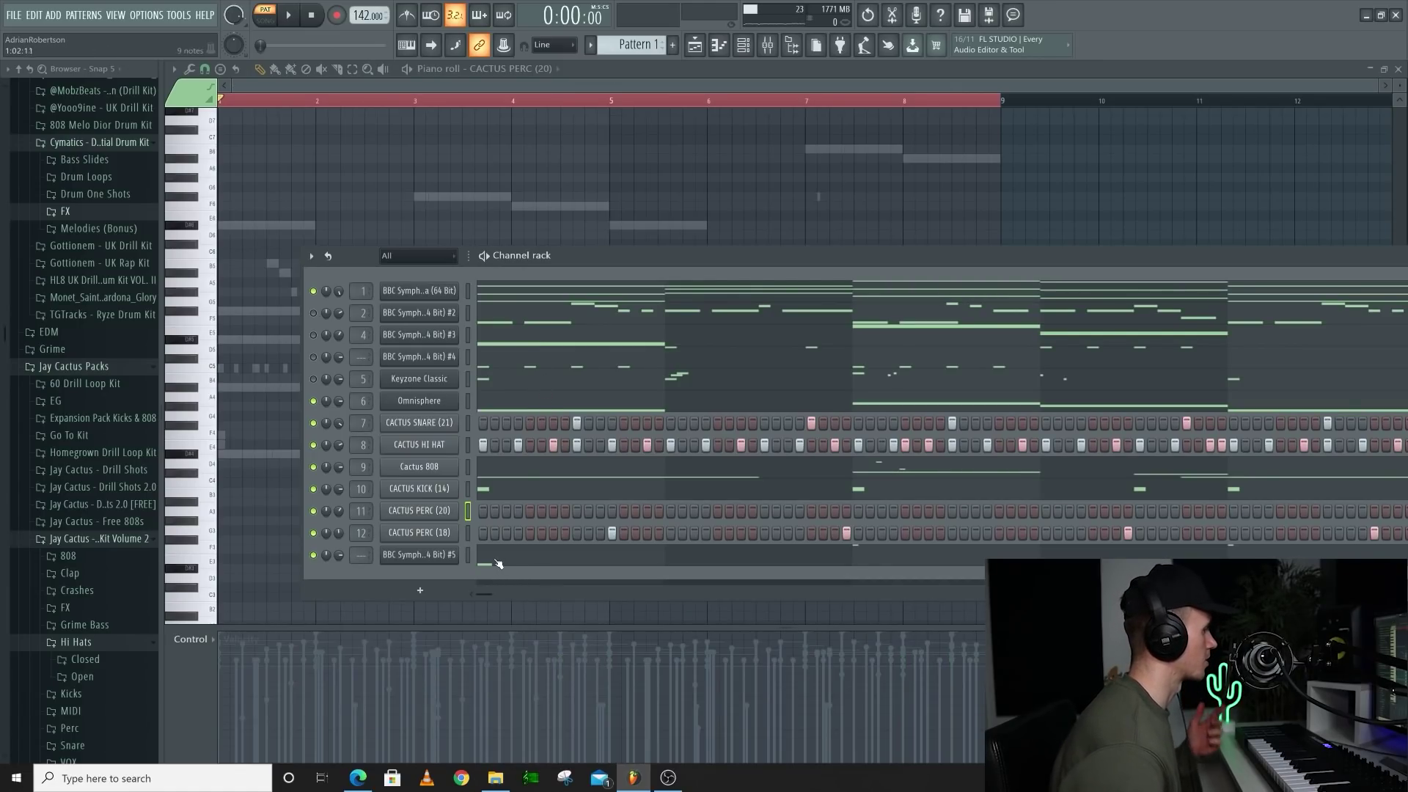
pyautogui.press('F6')
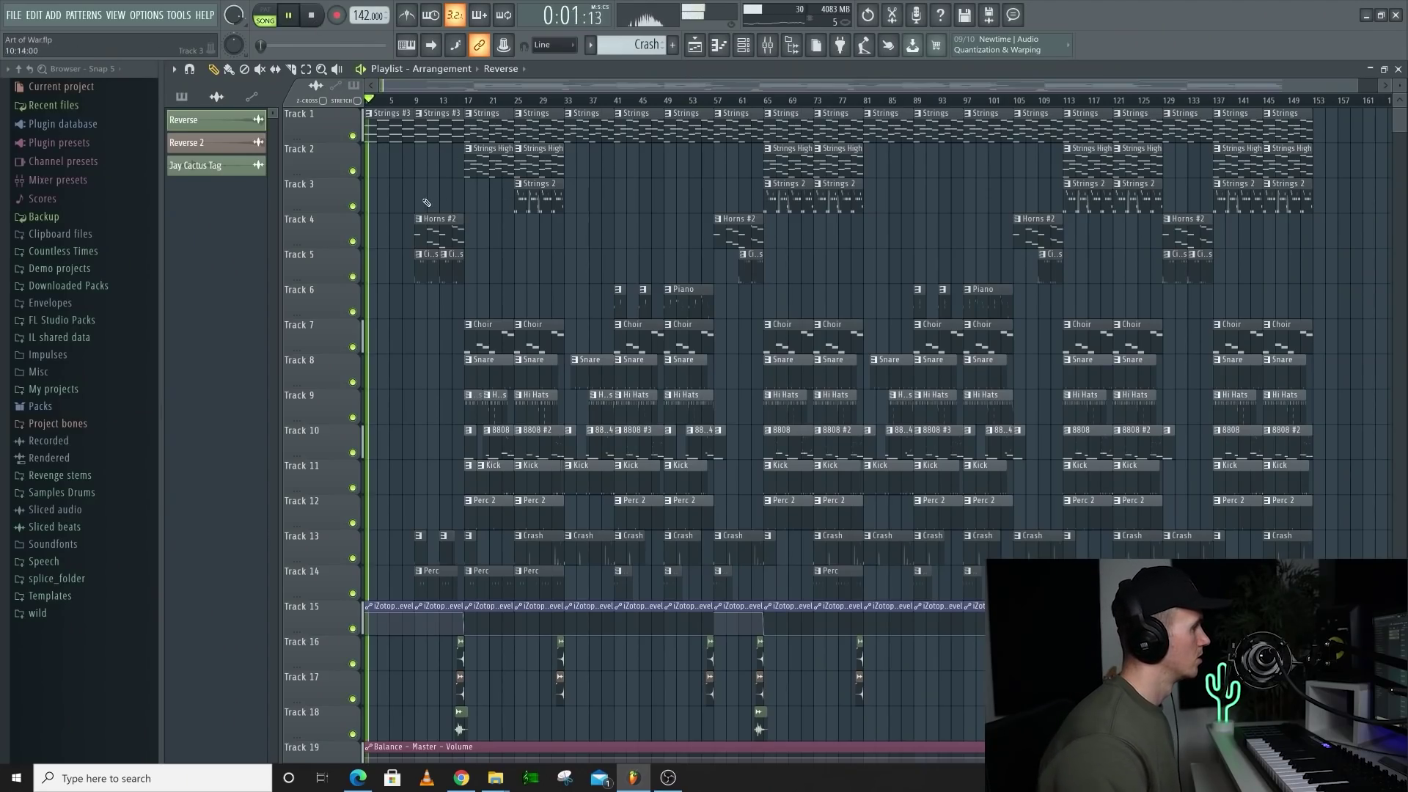
# - Play through the full playlist arrangement and examine how strings, horns, choir, piano and drums are layered from section to section
pyautogui.scroll(5, 447, 154)
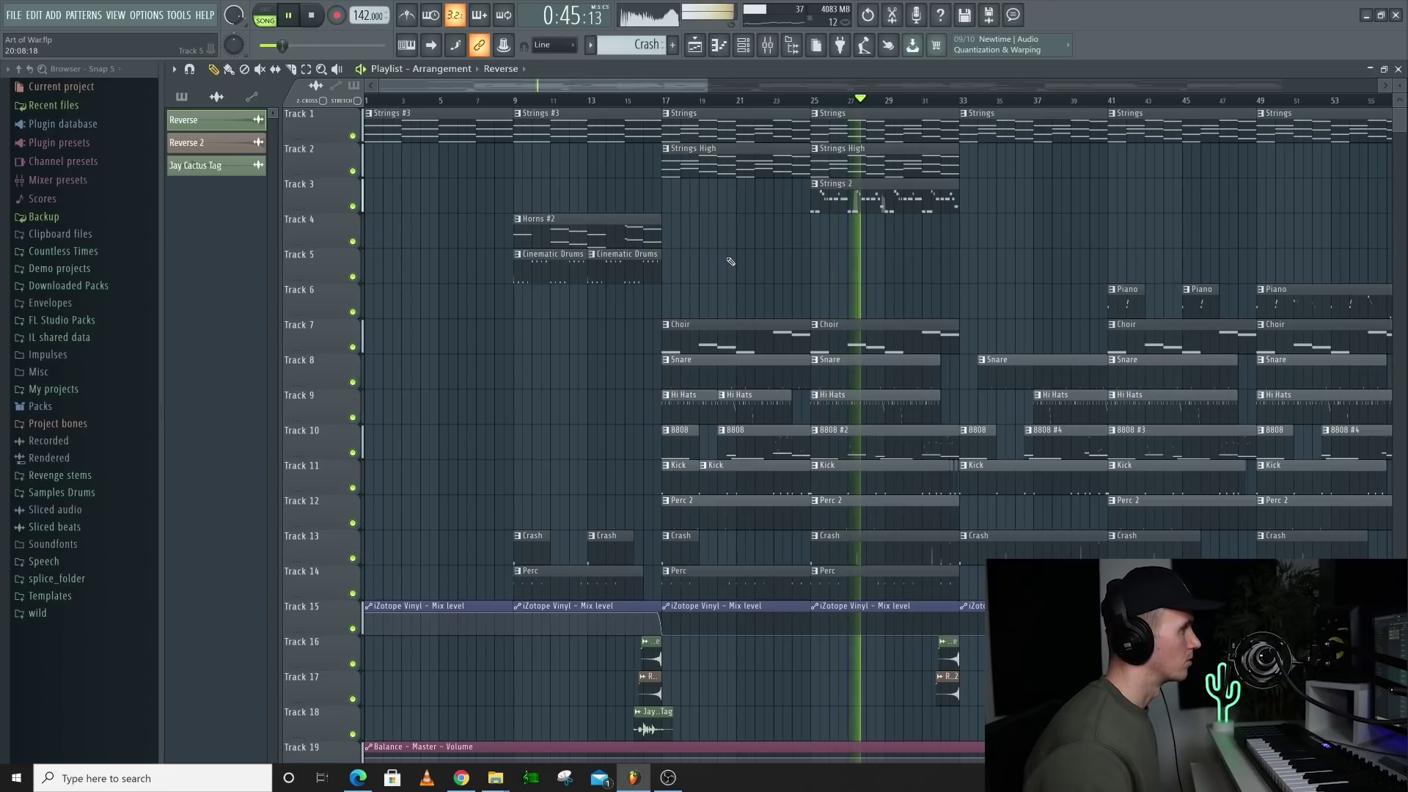
pyautogui.scroll(-3, 724, 267)
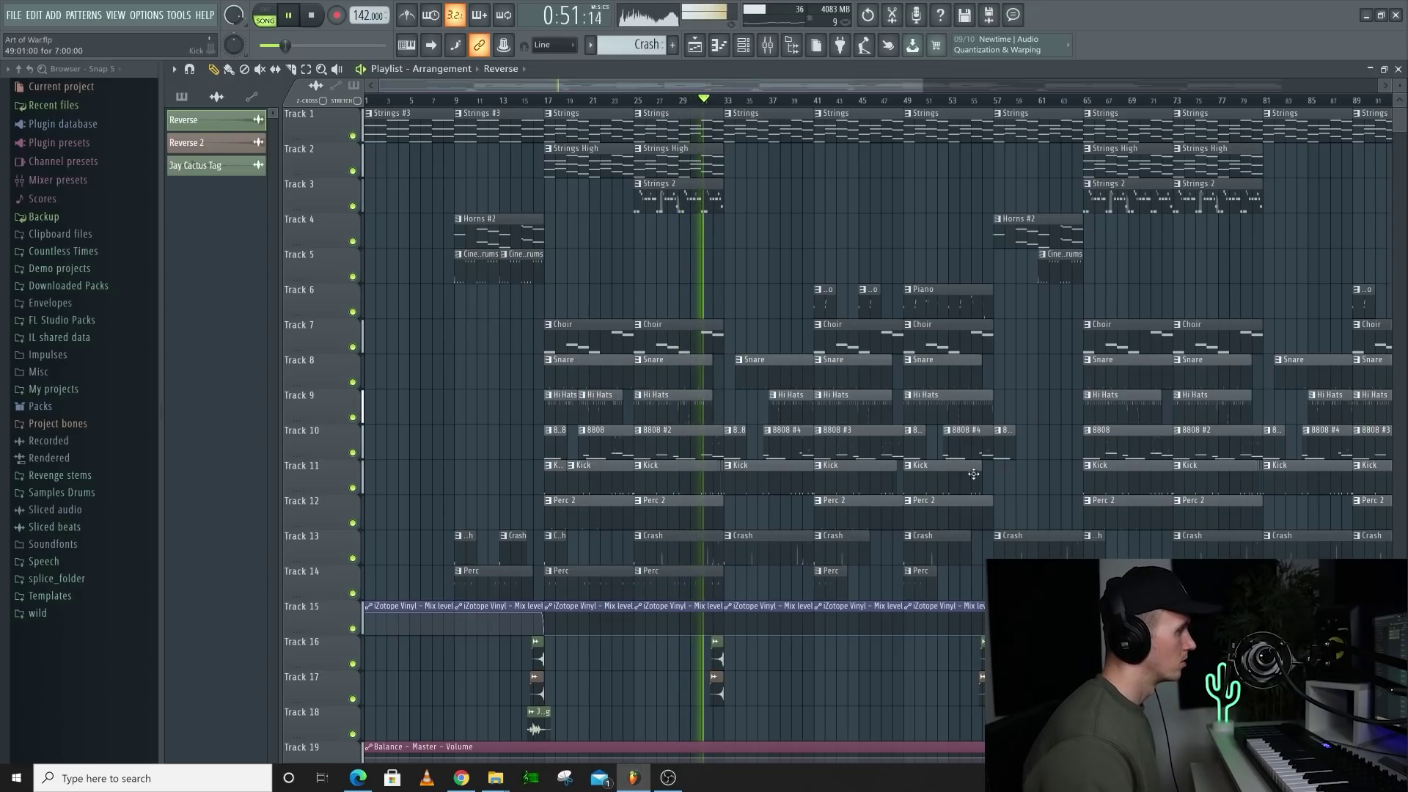
pyautogui.scroll(2, 973, 474)
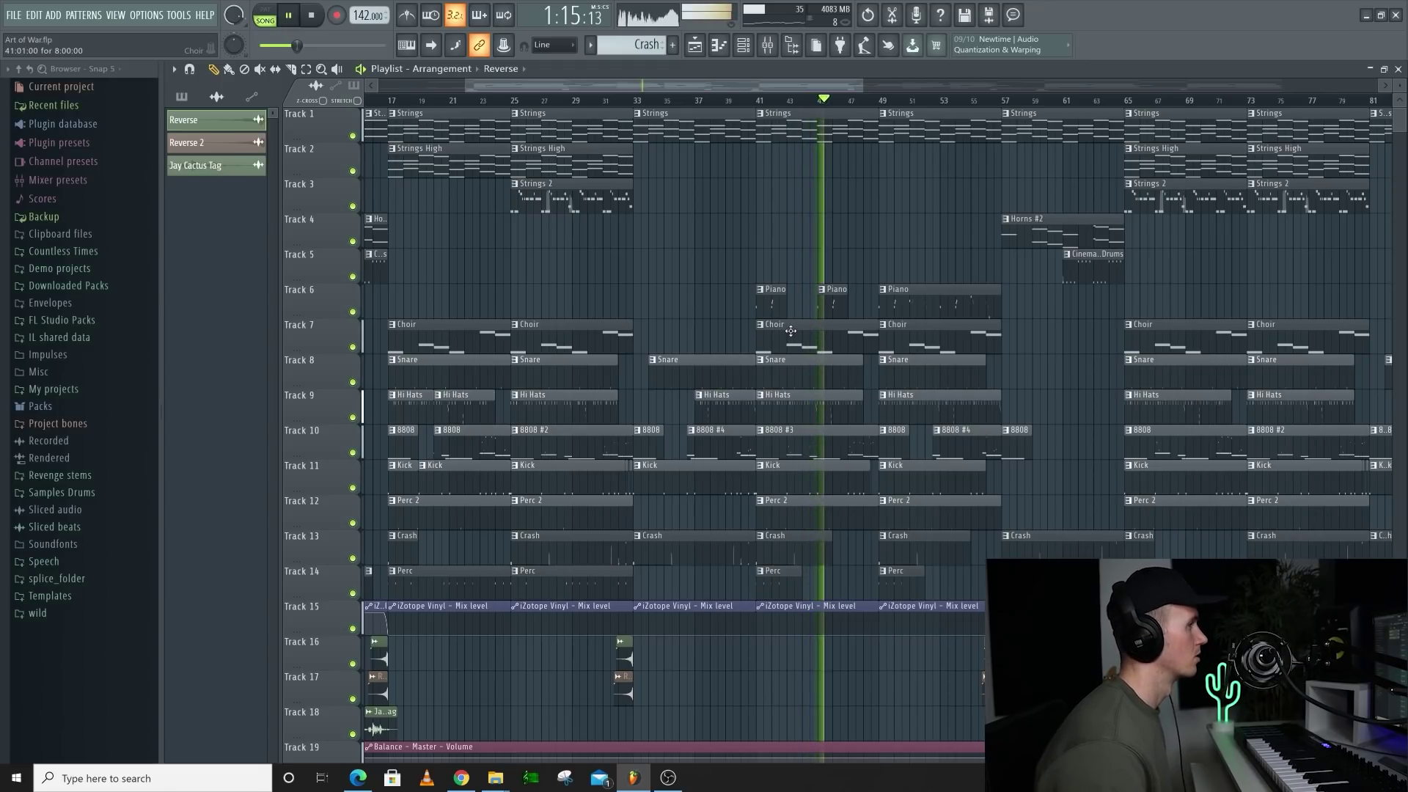
pyautogui.hscroll(10, 816, 416)
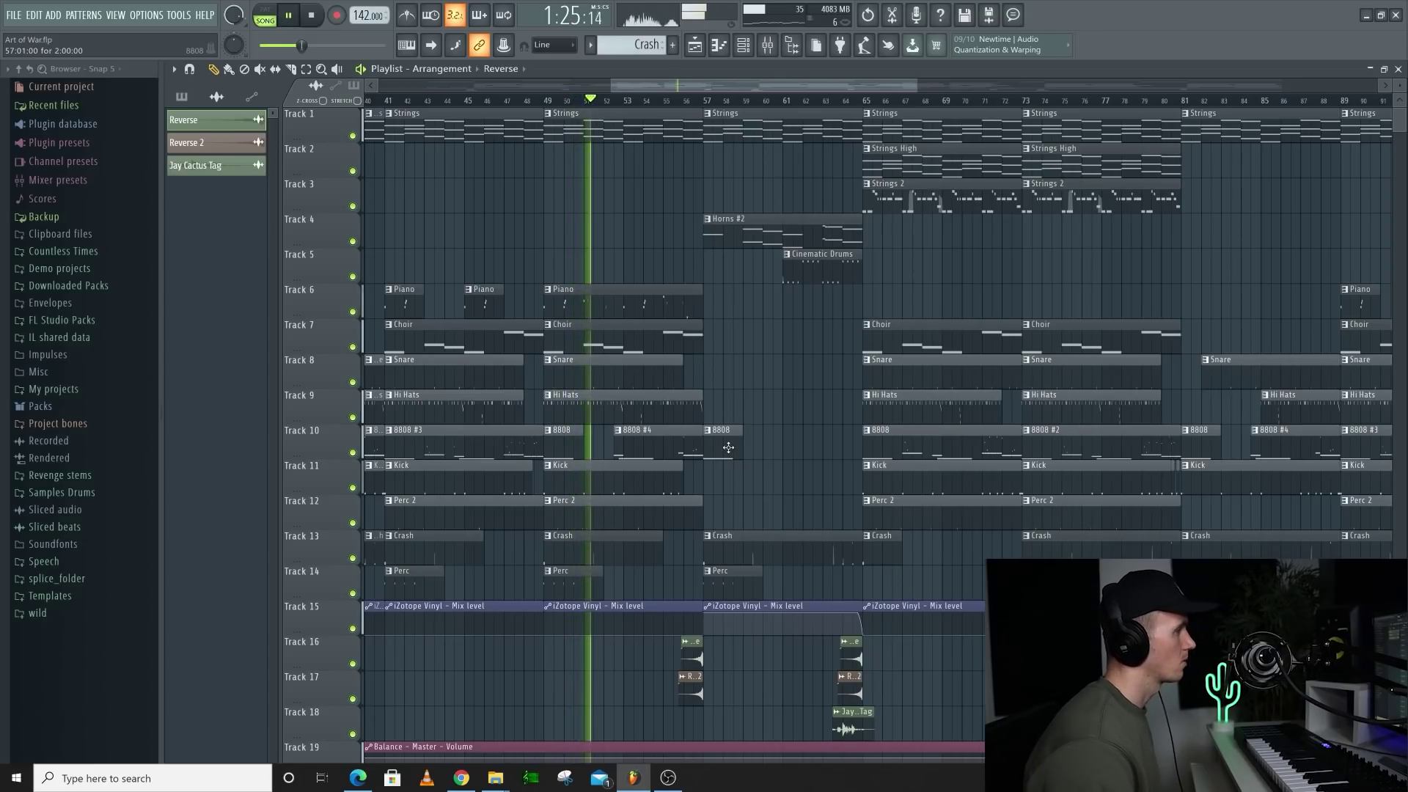
pyautogui.scroll(-1, 734, 446)
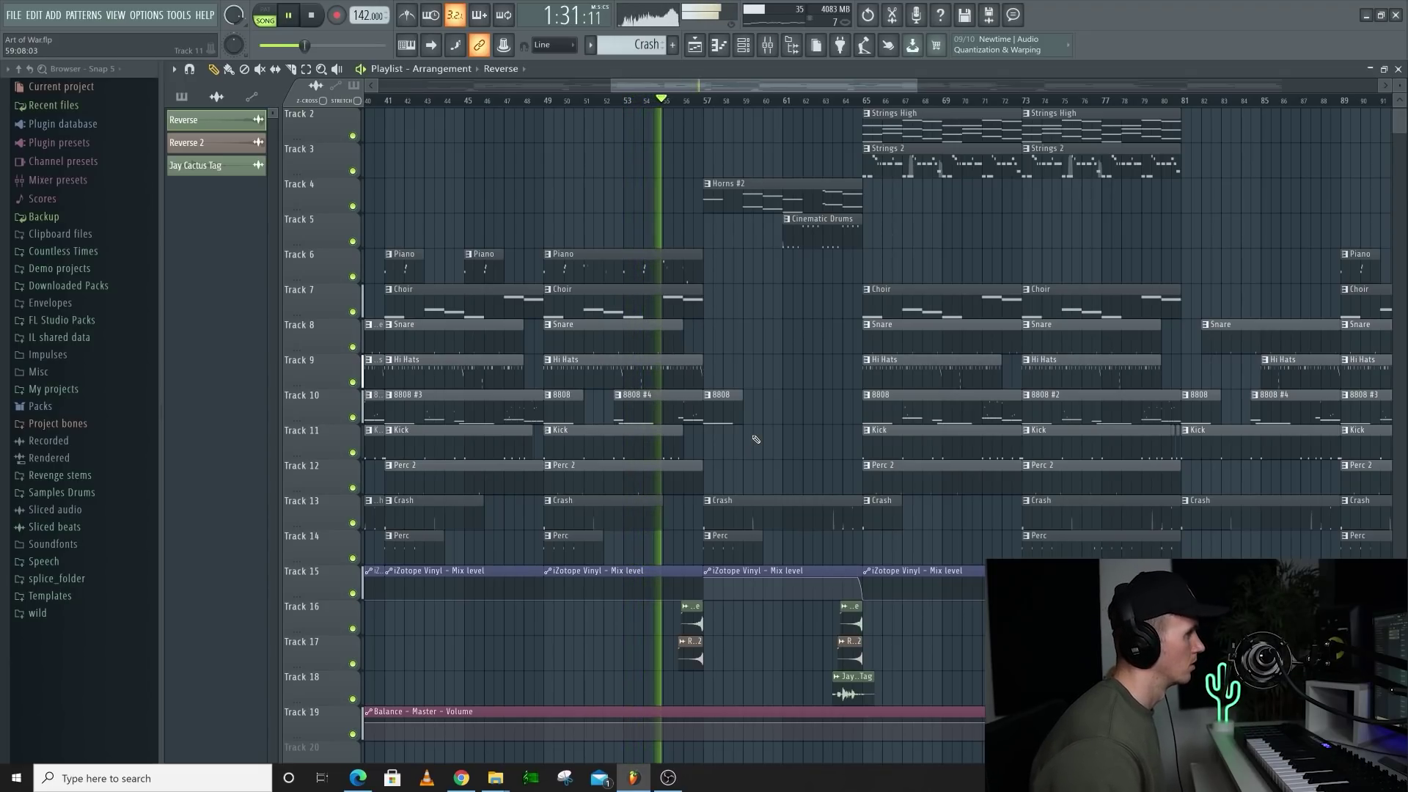
pyautogui.scroll(-4, 756, 440)
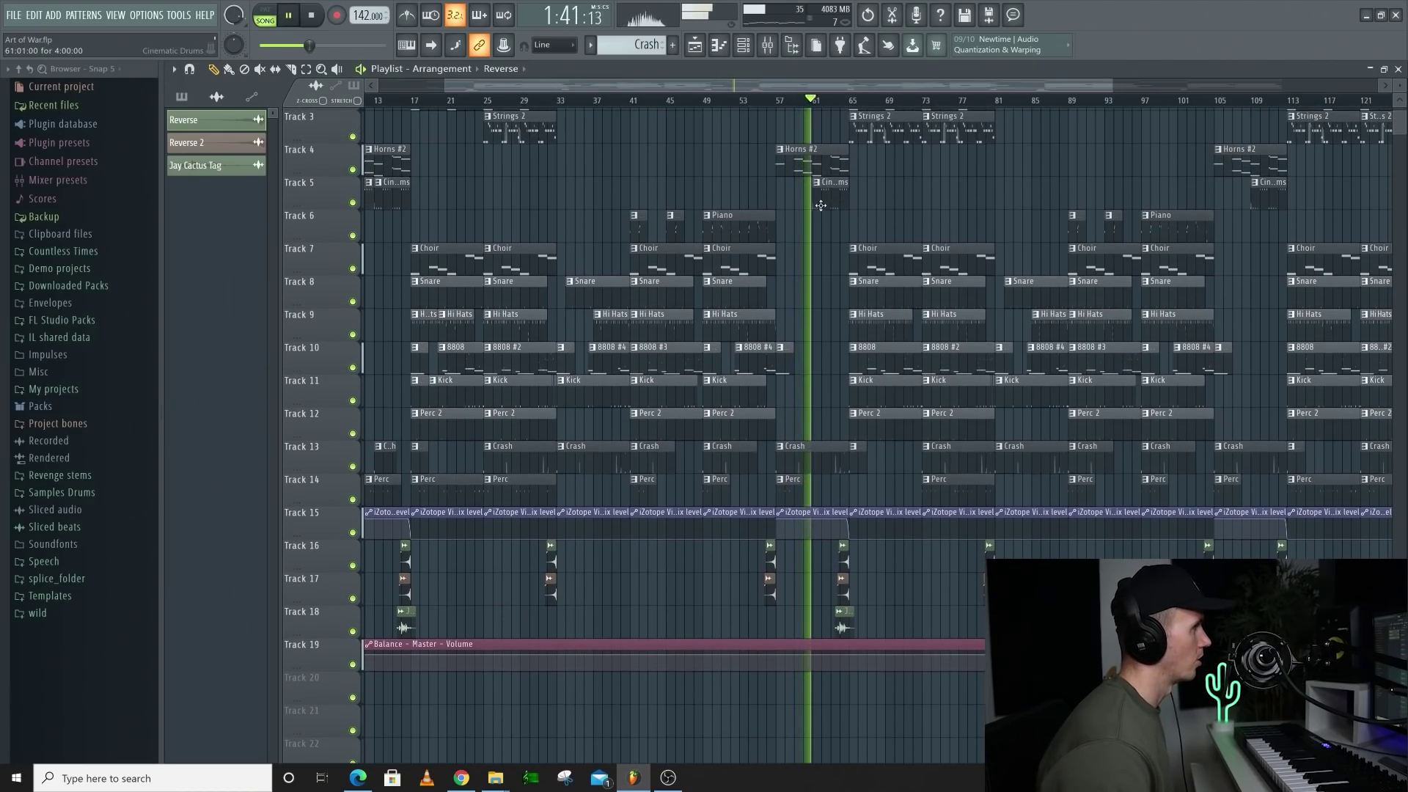
pyautogui.scroll(4, 820, 206)
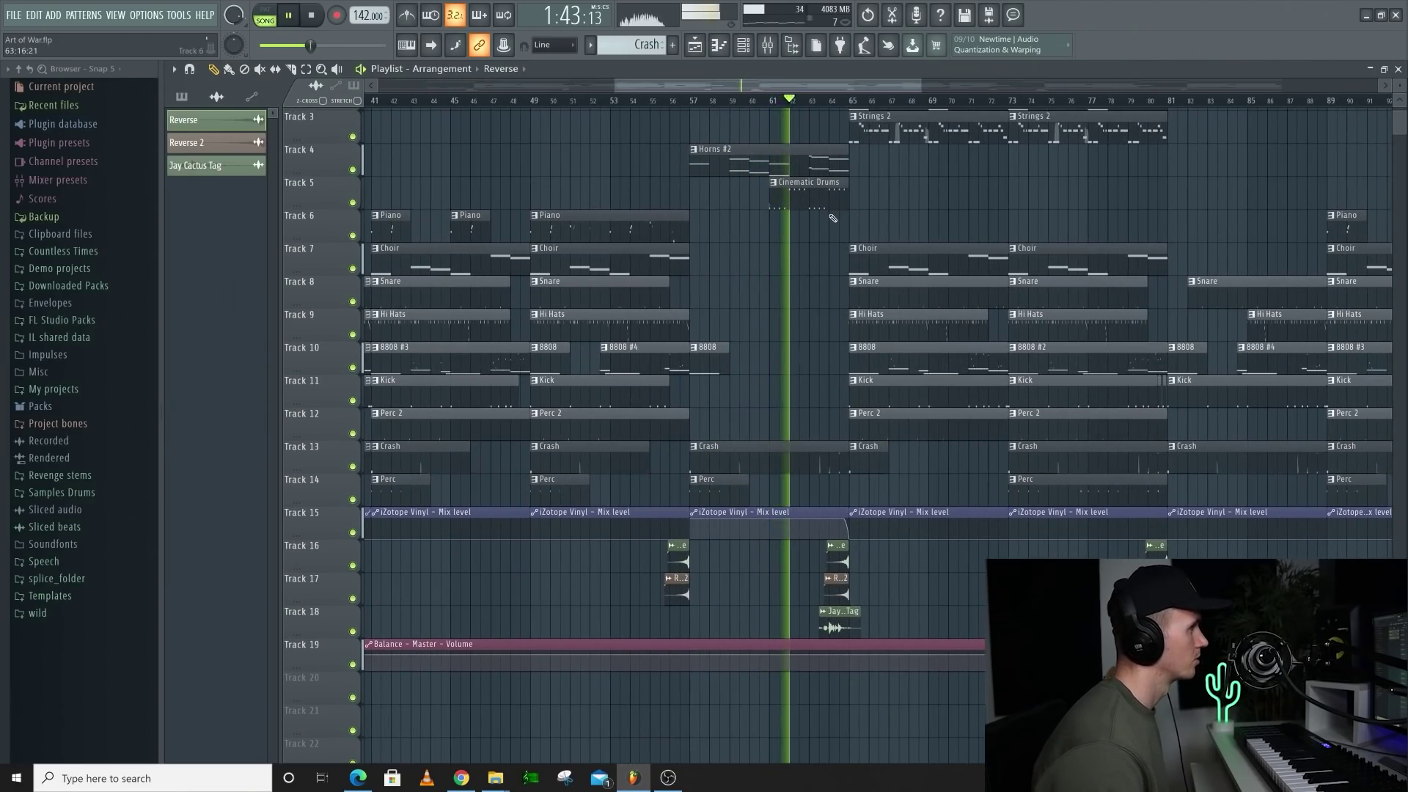
pyautogui.scroll(-4, 885, 243)
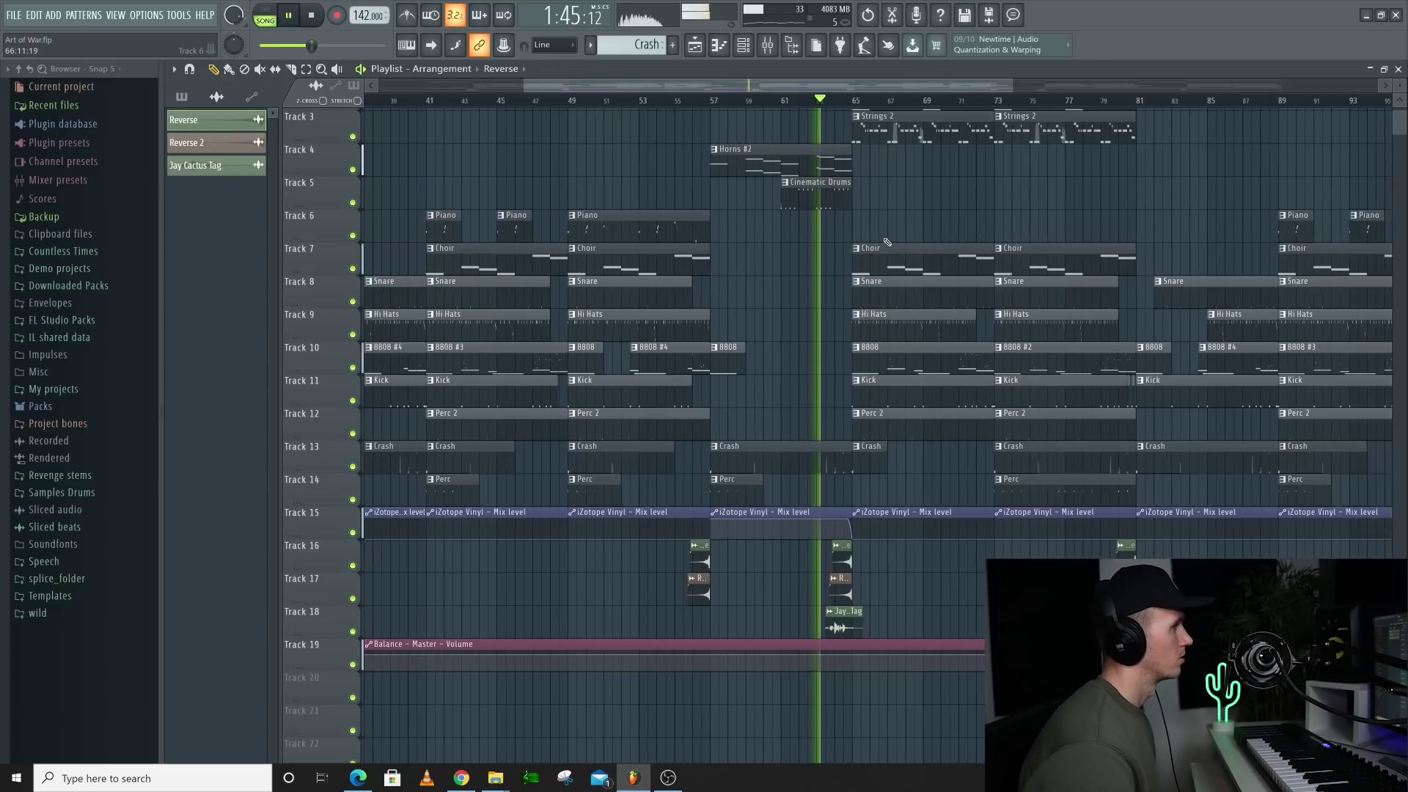
pyautogui.scroll(2, 1025, 260)
pyautogui.scroll(2, 1025, 260)
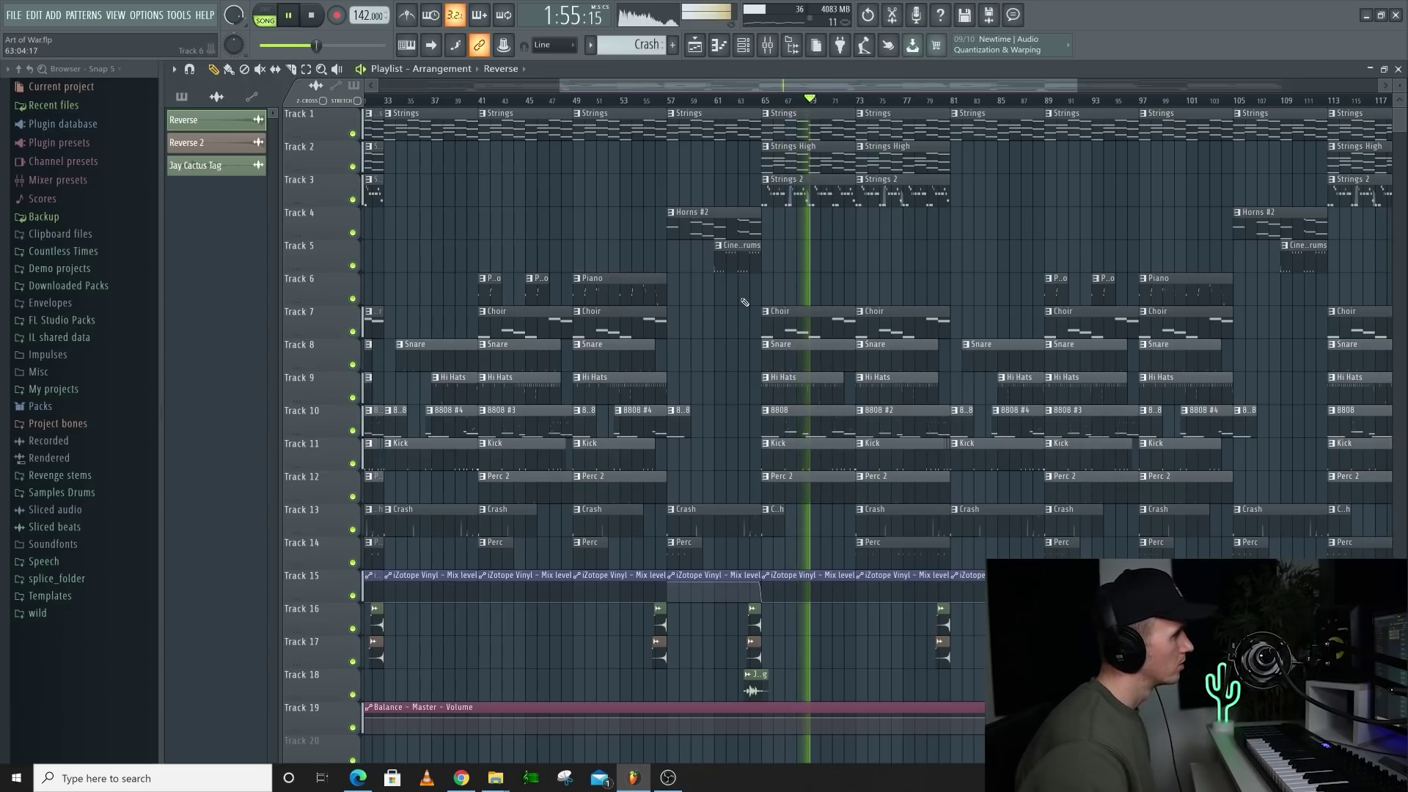
pyautogui.scroll(-3, 745, 307)
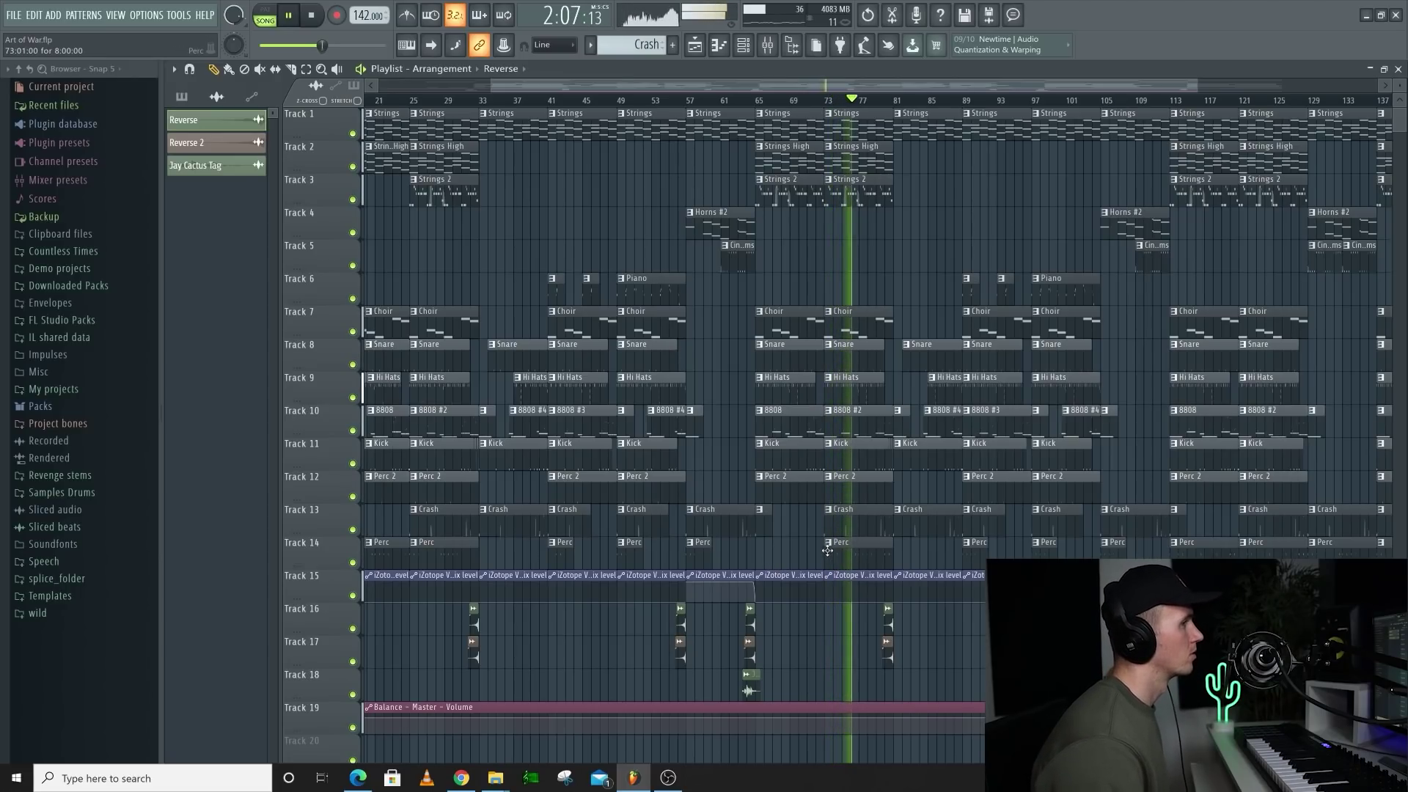
# - Place an eight-bar Perc clip on Track 14 starting at bar 65
pyautogui.scroll(-3, 827, 550)
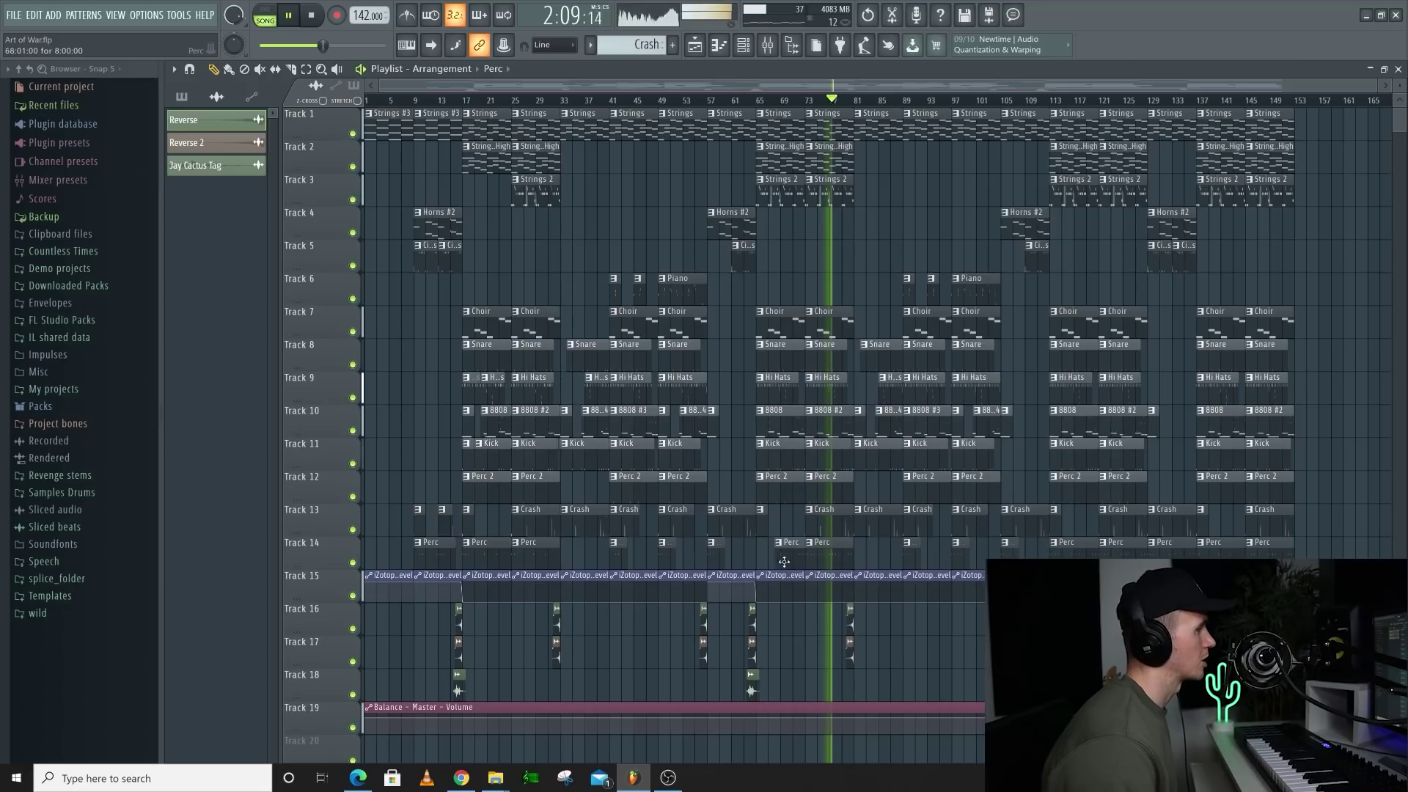
pyautogui.moveTo(784, 562); pyautogui.dragTo(777, 566)
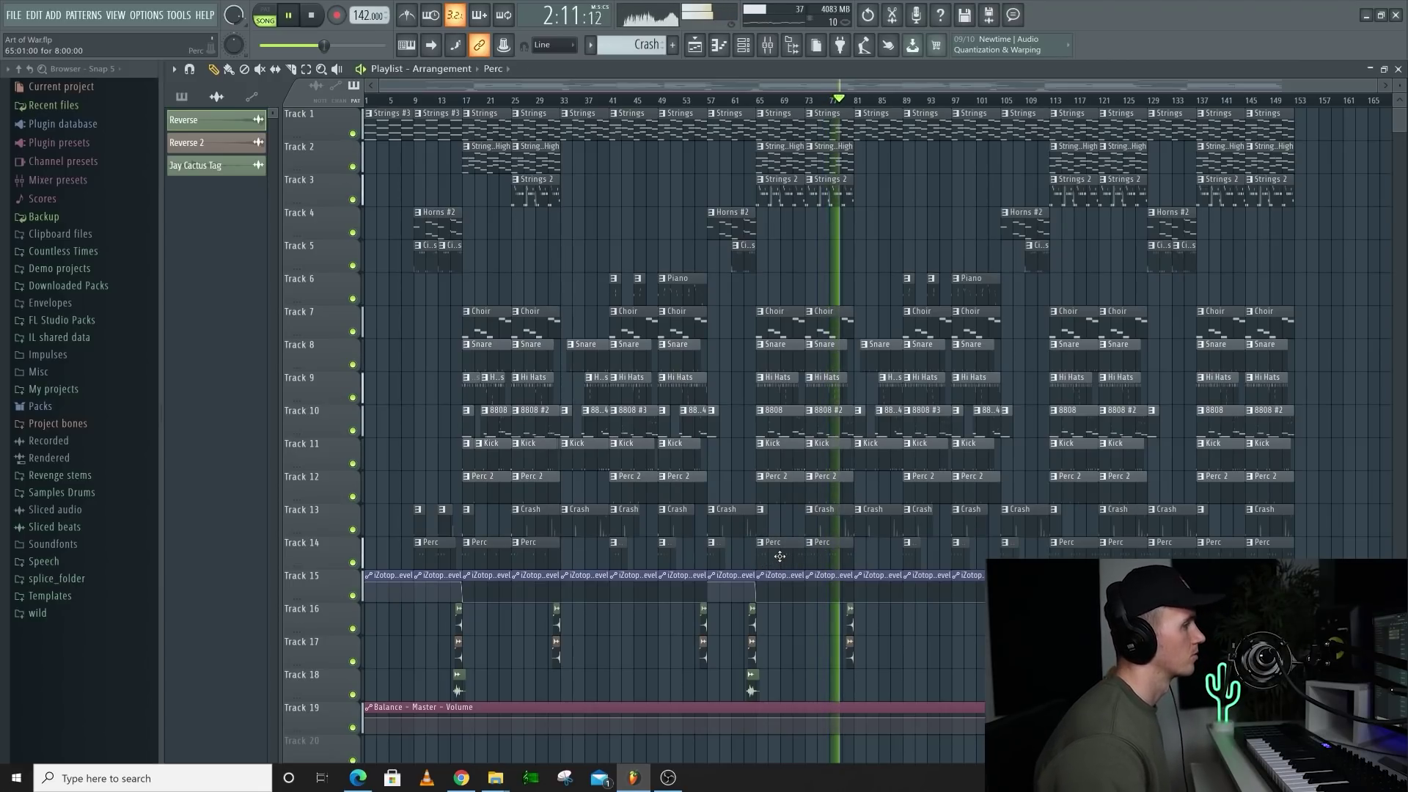